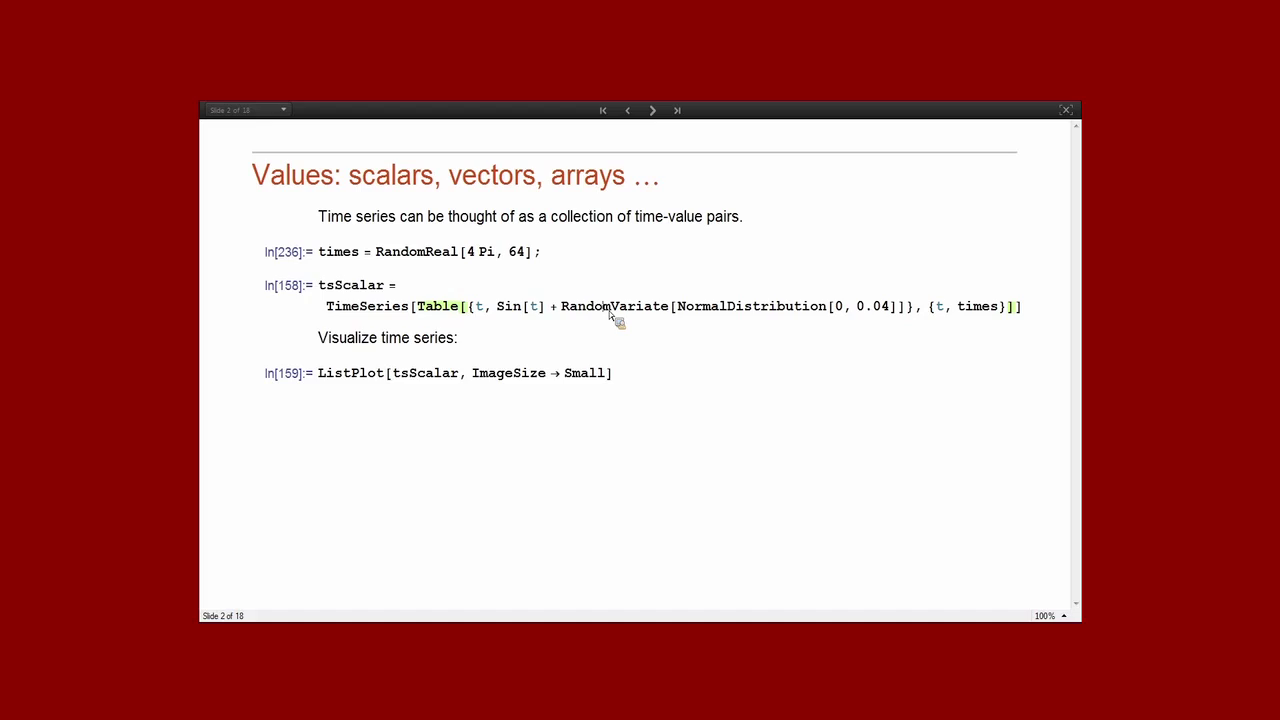
Create the noisy sine time series tsScalar and inspect its summary box.
key("shift+Return")
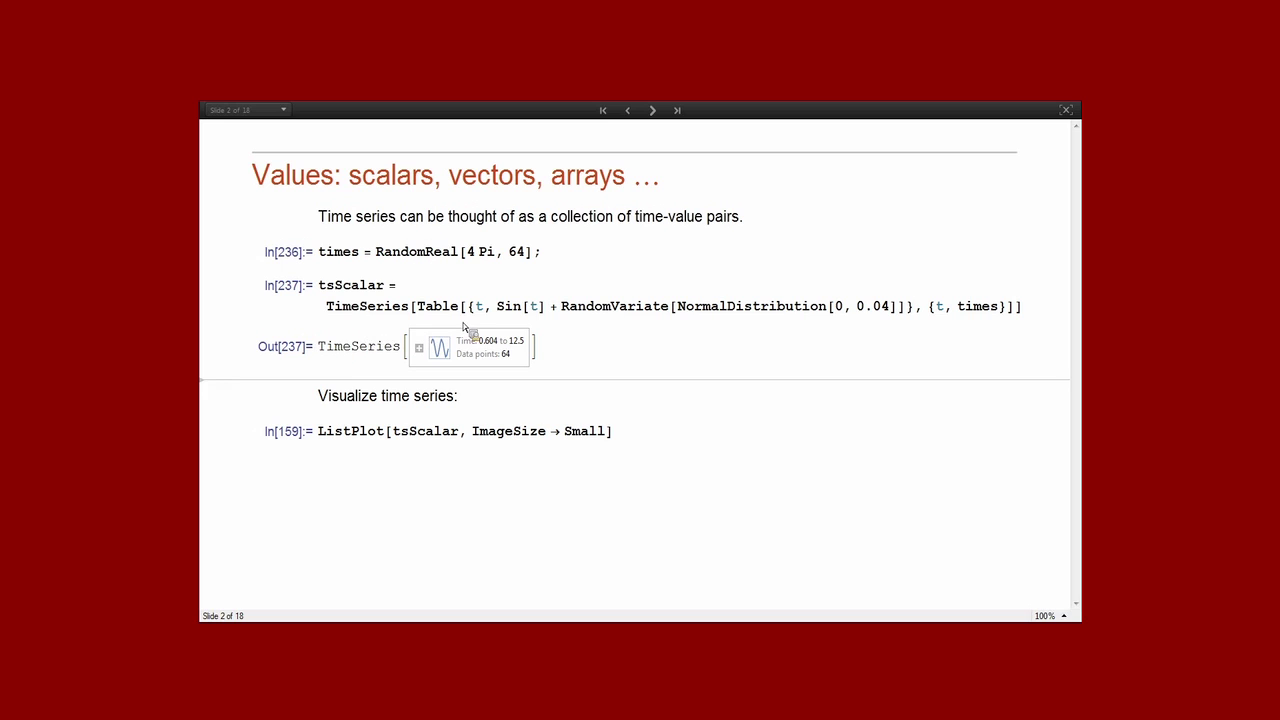
left_click(420, 350)
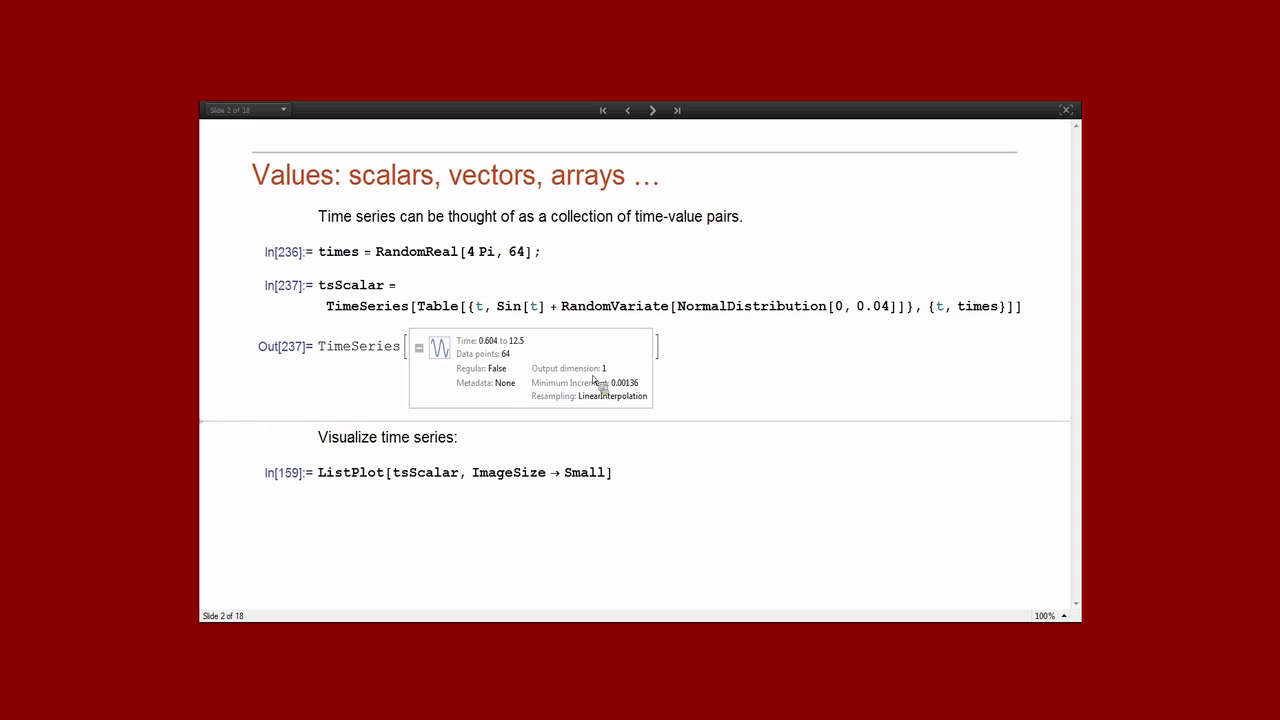
left_click(420, 348)
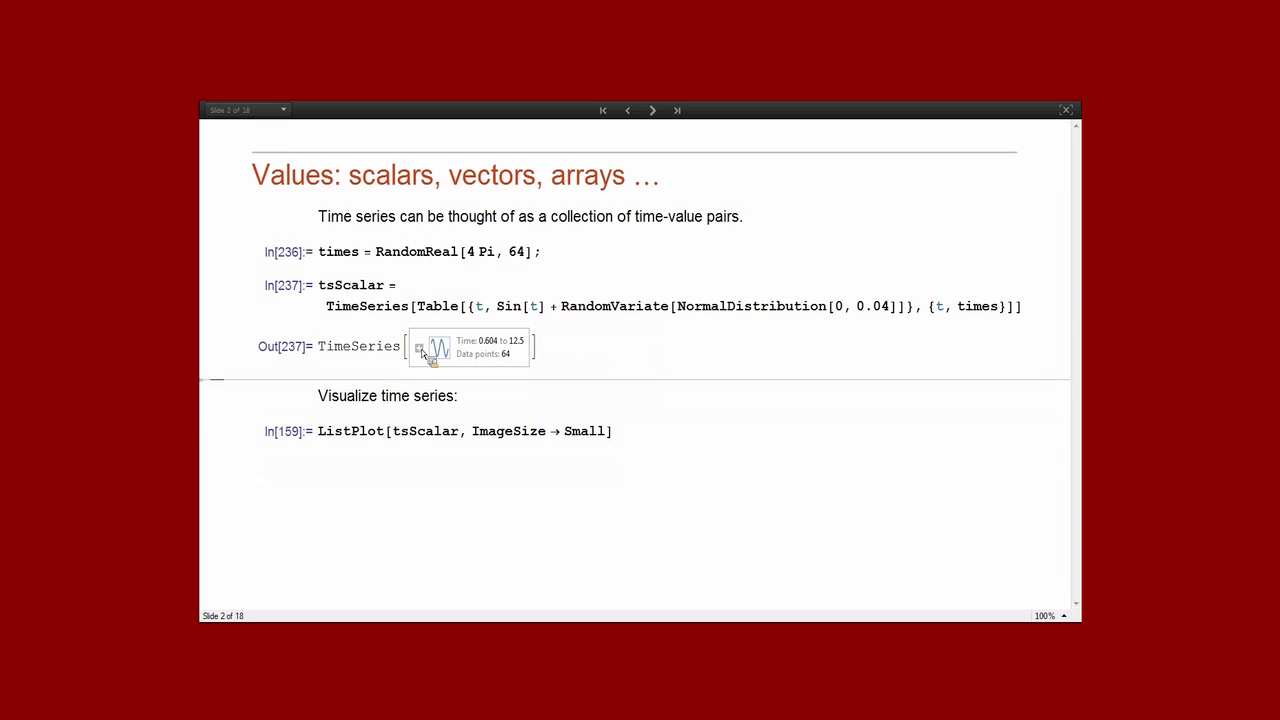
Show the small ListPlot of tsScalar, then move to slide 3.
left_click(336, 432)
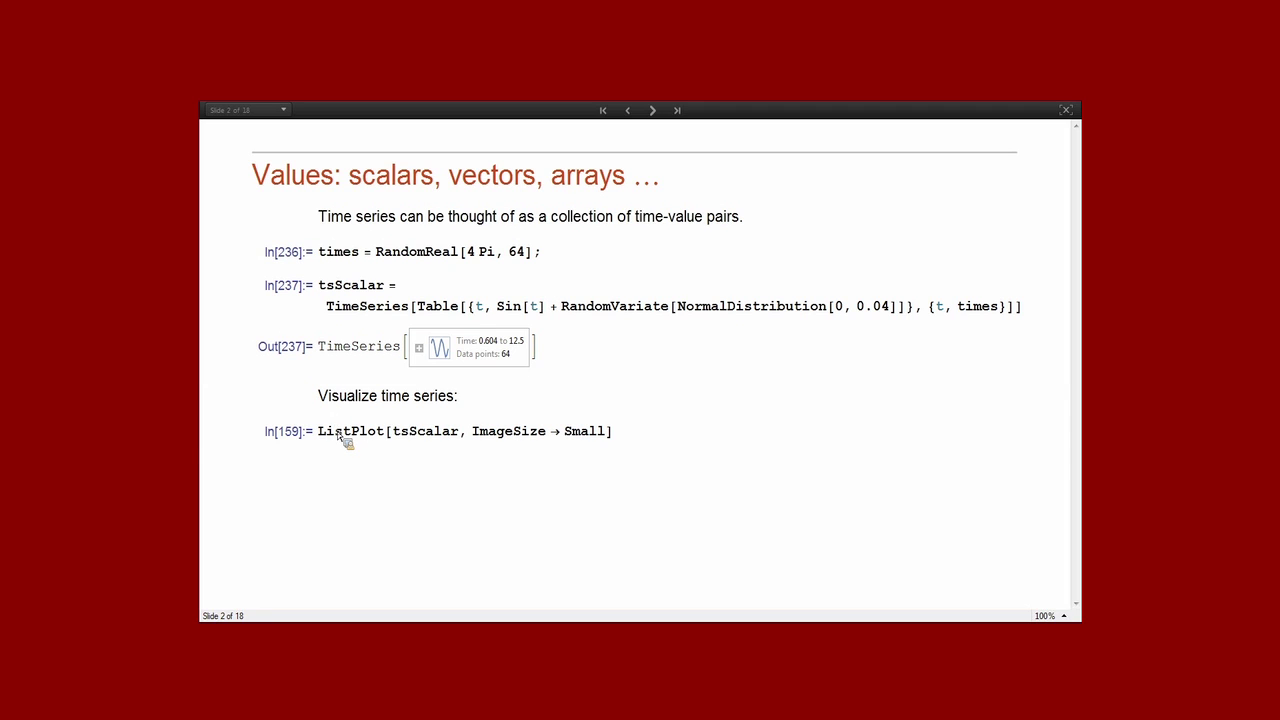
key("shift+Return")
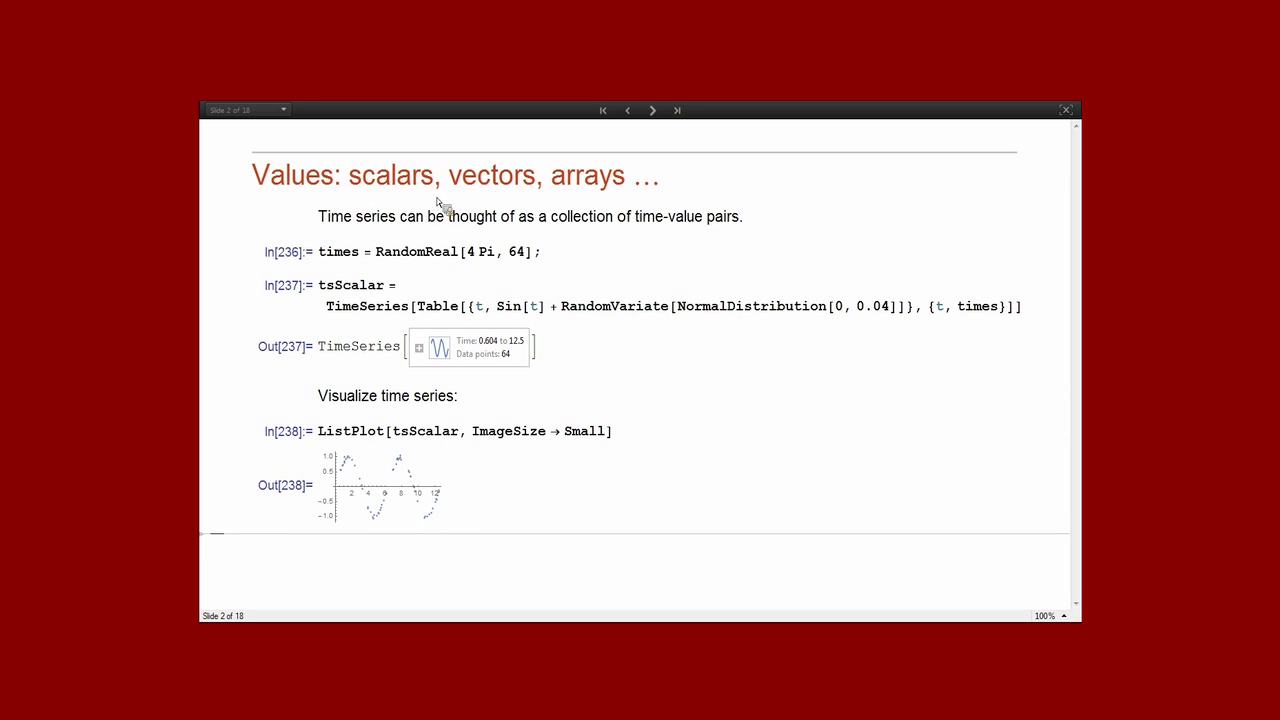
left_click(653, 111)
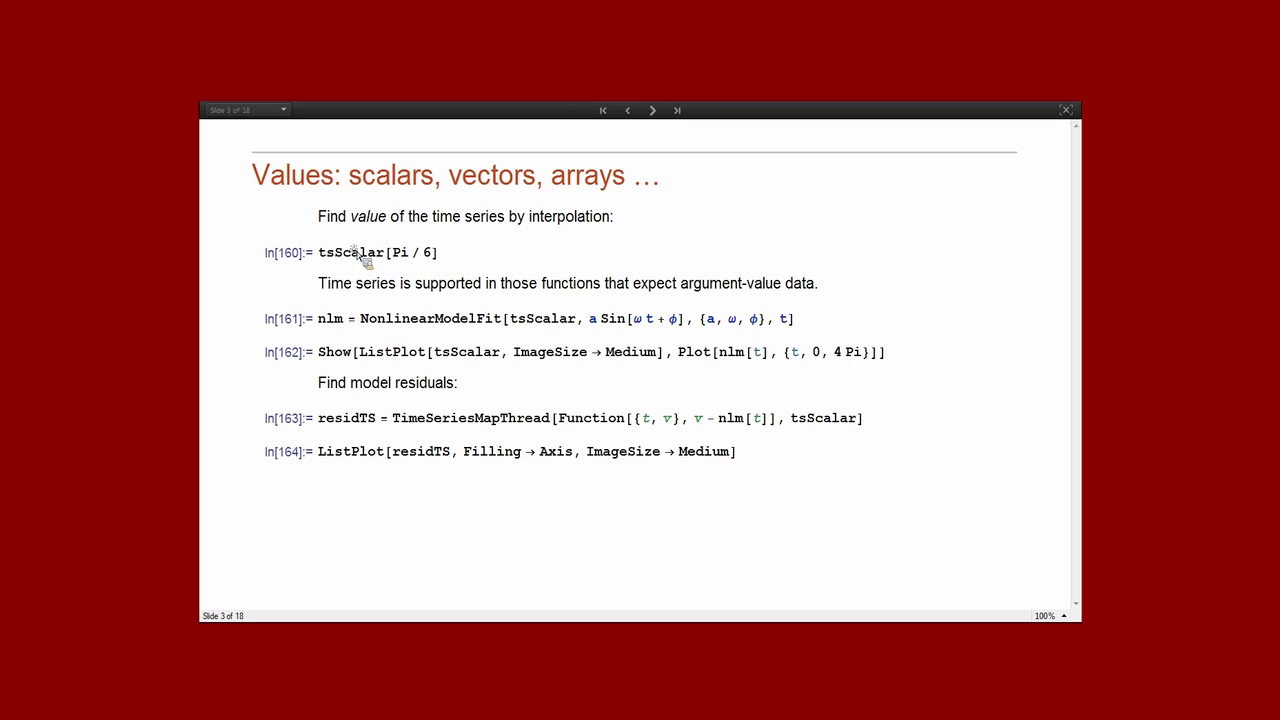
Evaluate tsScalar[Pi/6], regenerating the random times and tsScalar on slide 2 first.
key("shift+Return")
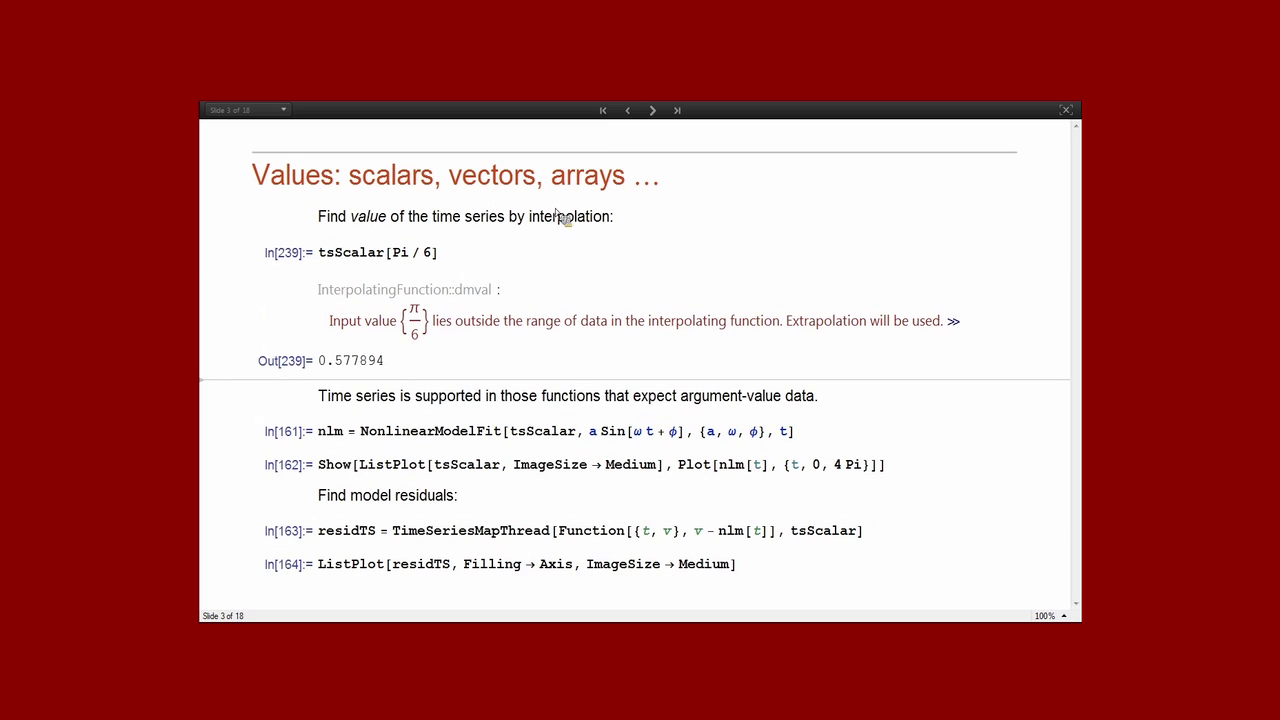
left_click(627, 110)
left_click(433, 258)
key("shift+Return")
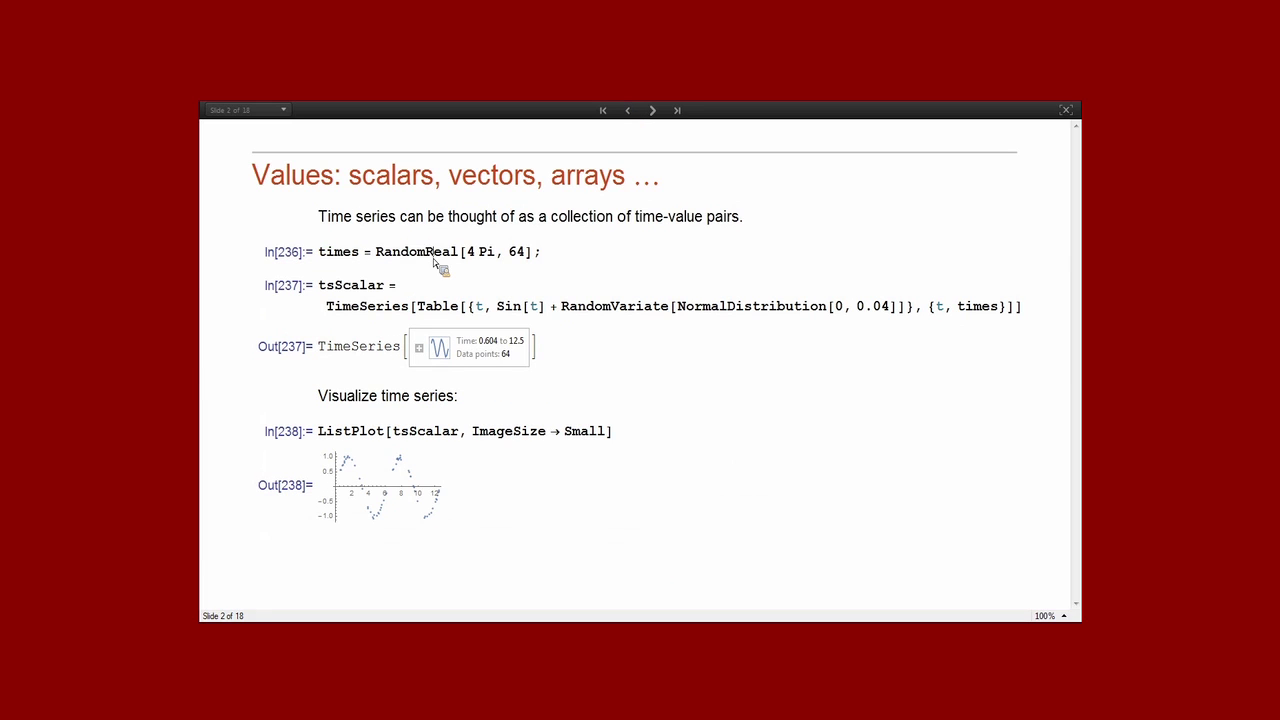
key("shift+Return")
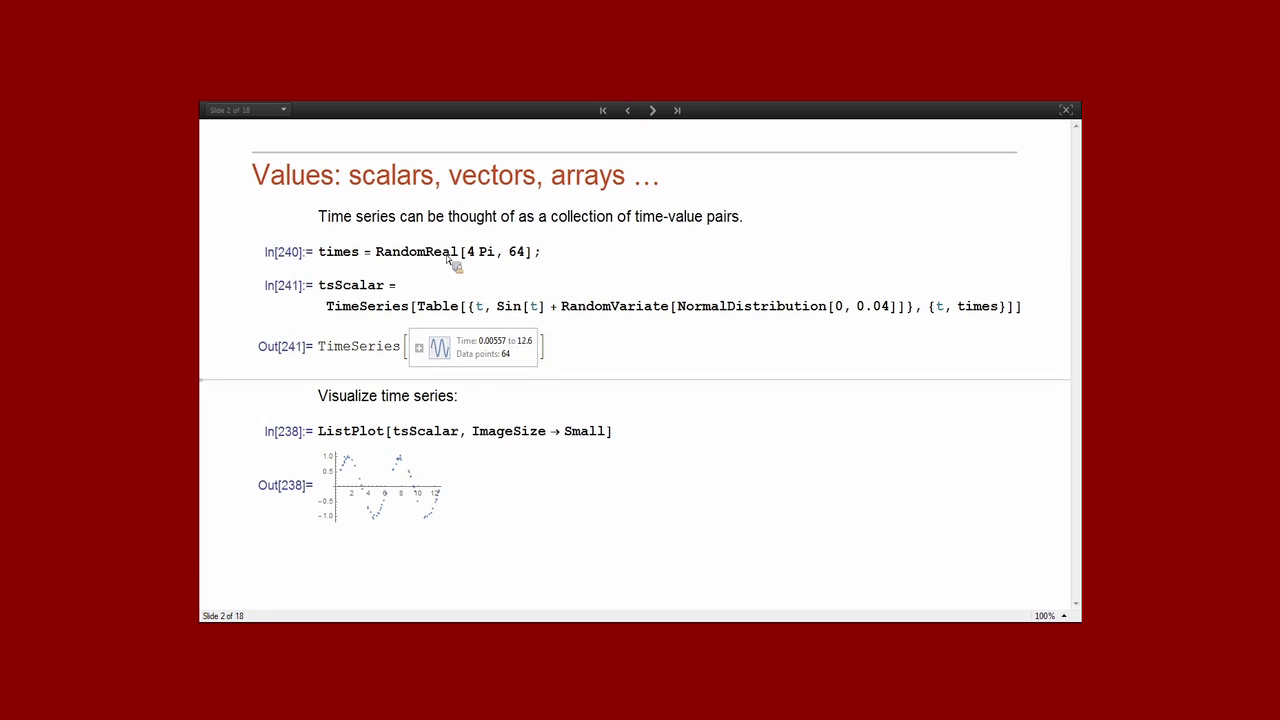
left_click(652, 110)
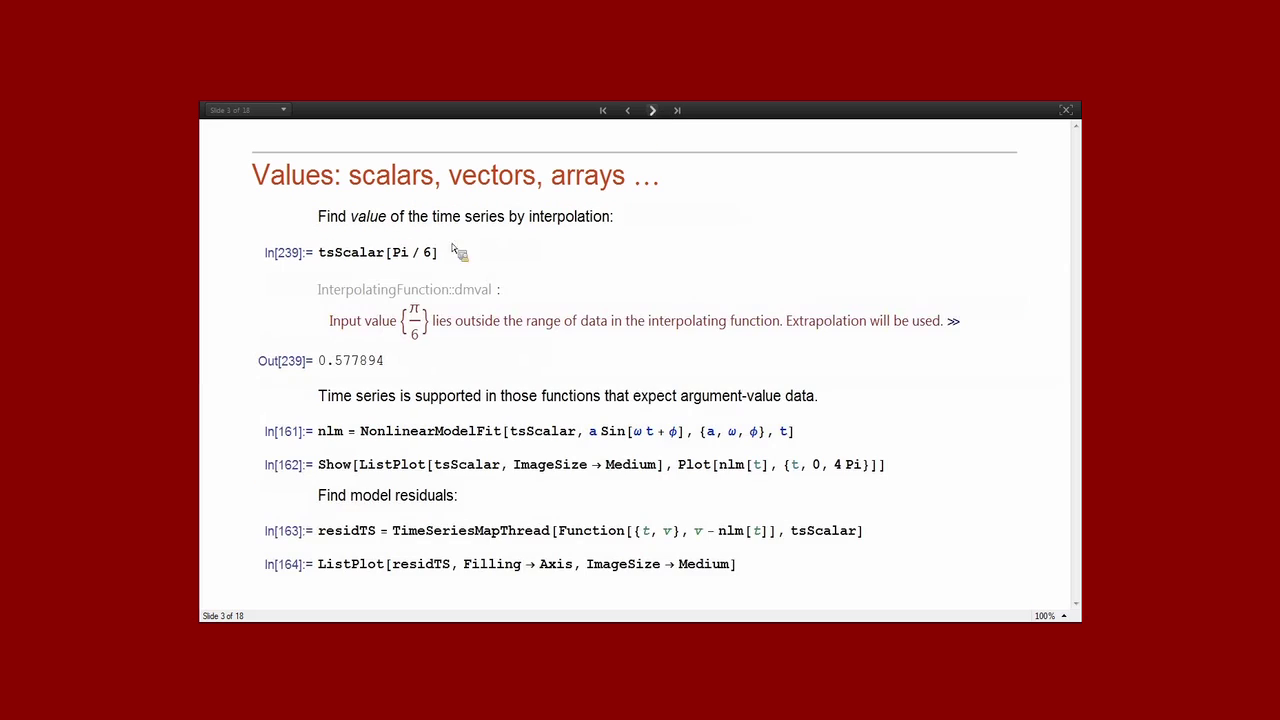
left_click(410, 252)
key("shift+Return")
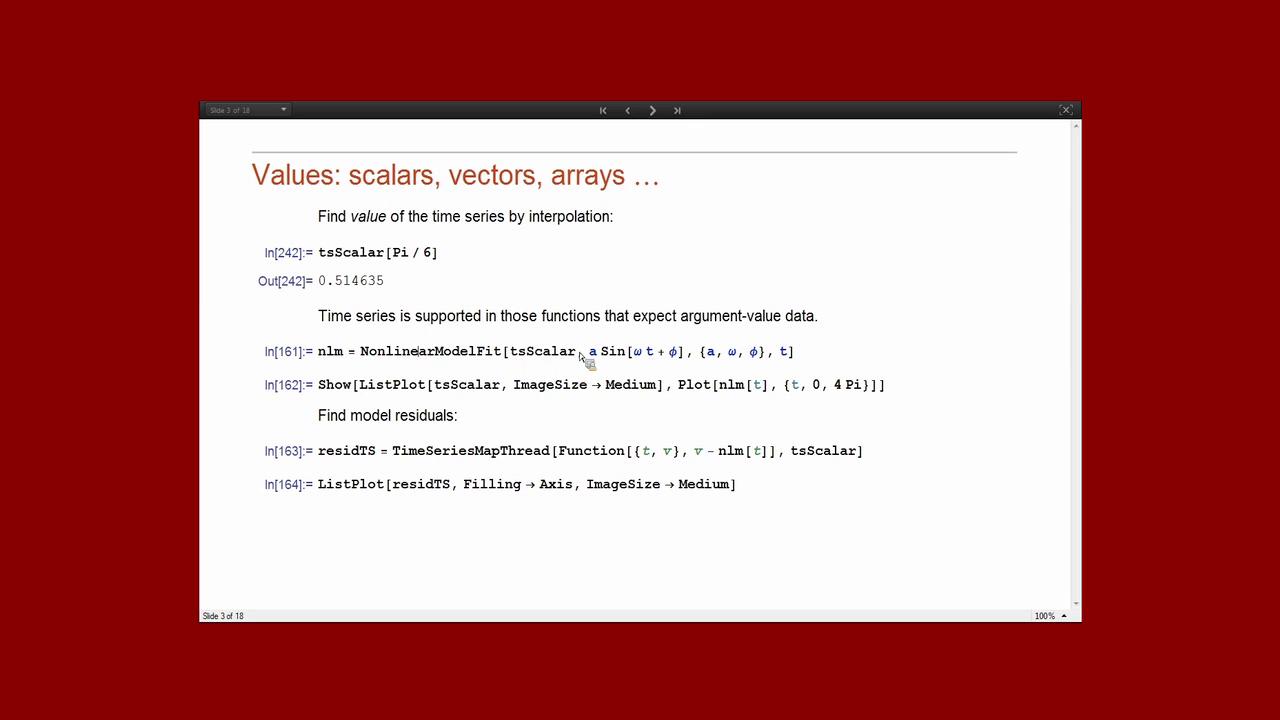
Fit the sine model with NonlinearModelFit and plot the data with the fitted curve.
left_click(608, 354)
key("shift+Return")
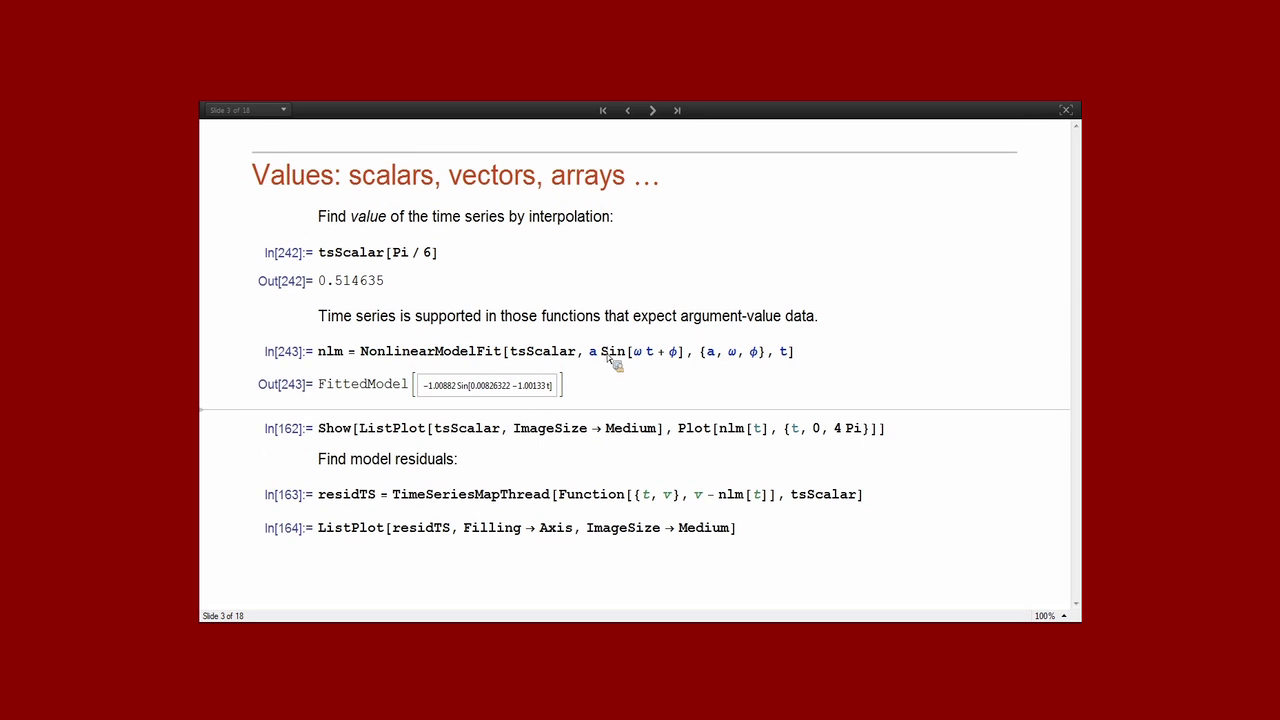
left_click(389, 430)
key("shift+Return")
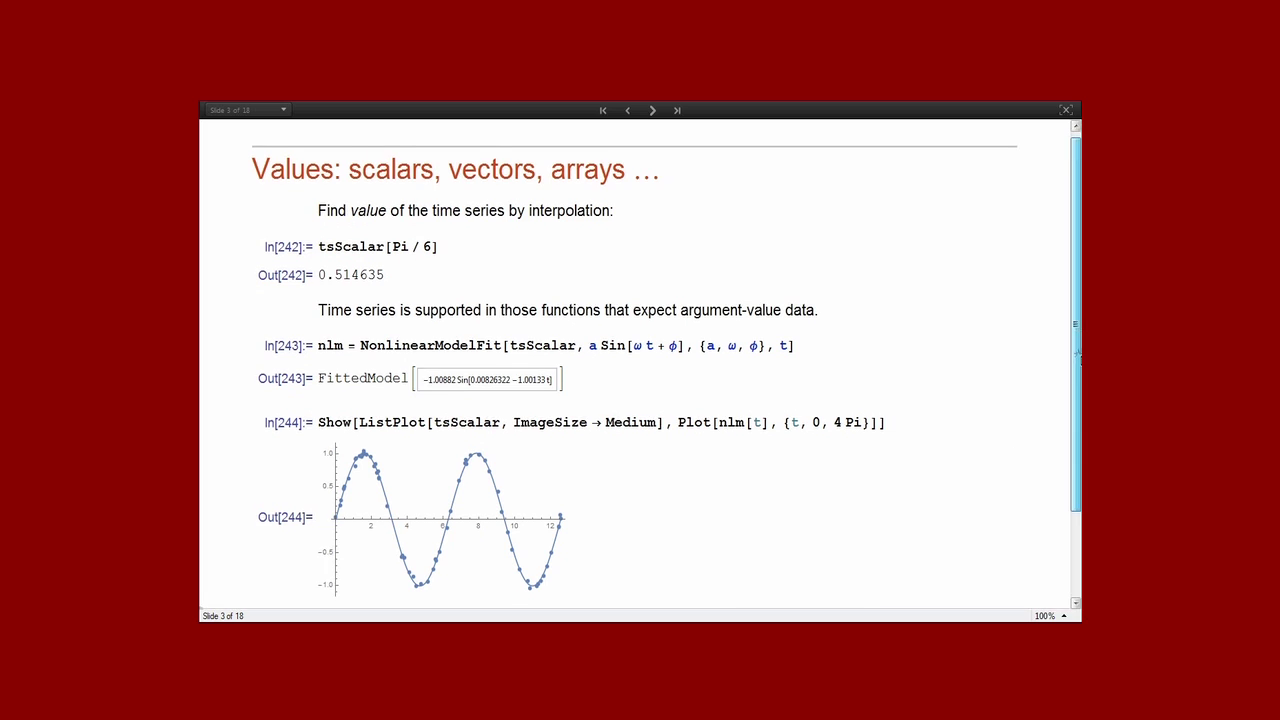
left_click_drag(1077, 355, 1077, 444)
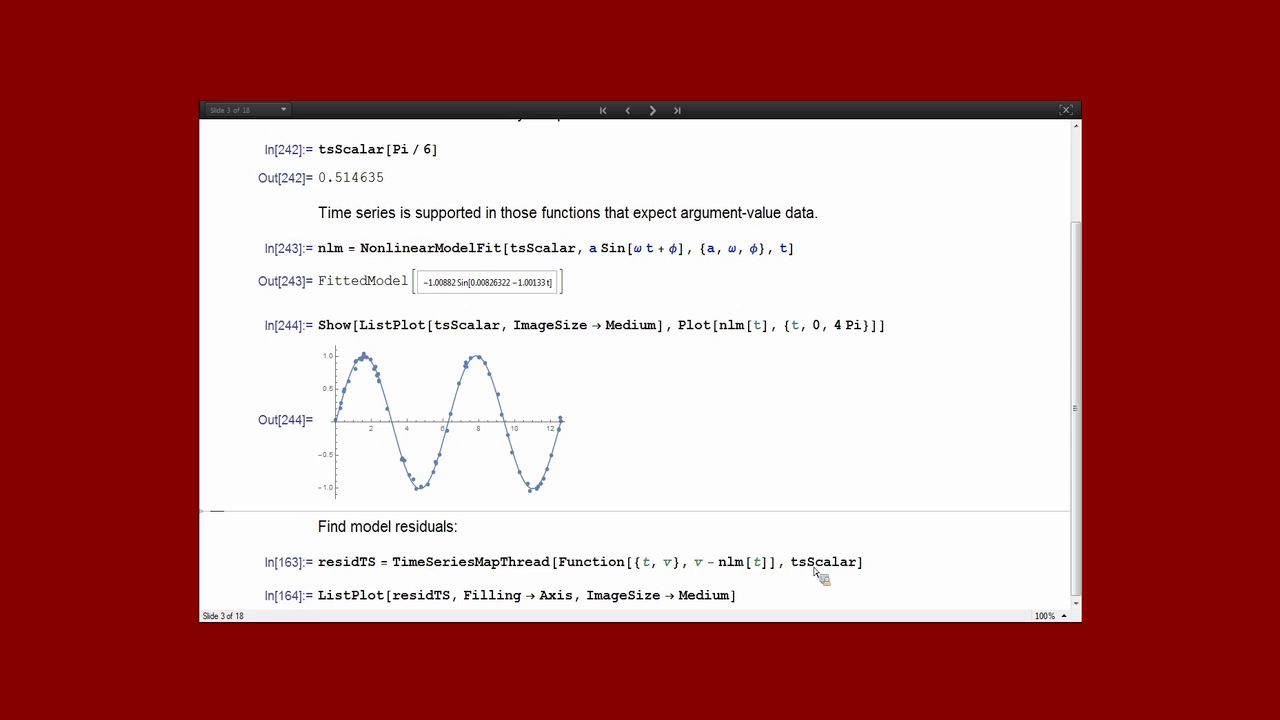
Compute residTS and plot the residuals filled to the axis.
left_click(699, 568)
key("shift+Return")
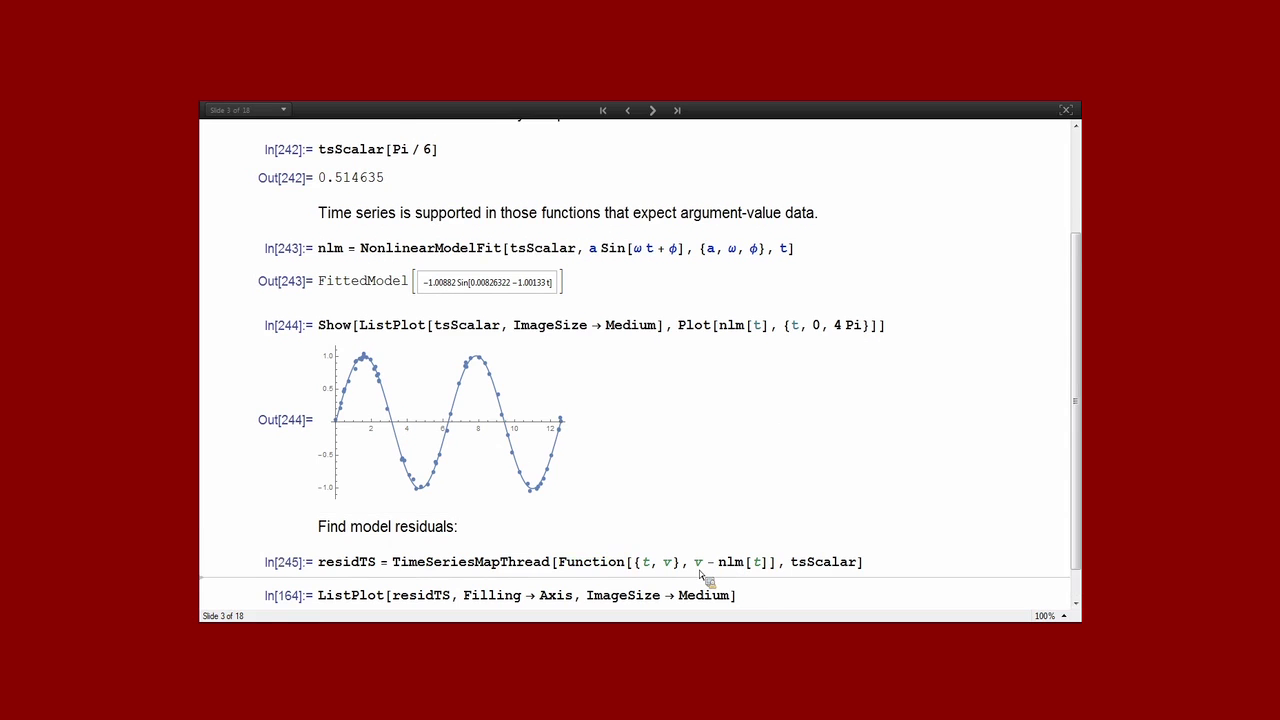
type("ListPlot[residTS, Filling → Axis, ImageSize → Medium]")
key("shift+Return")
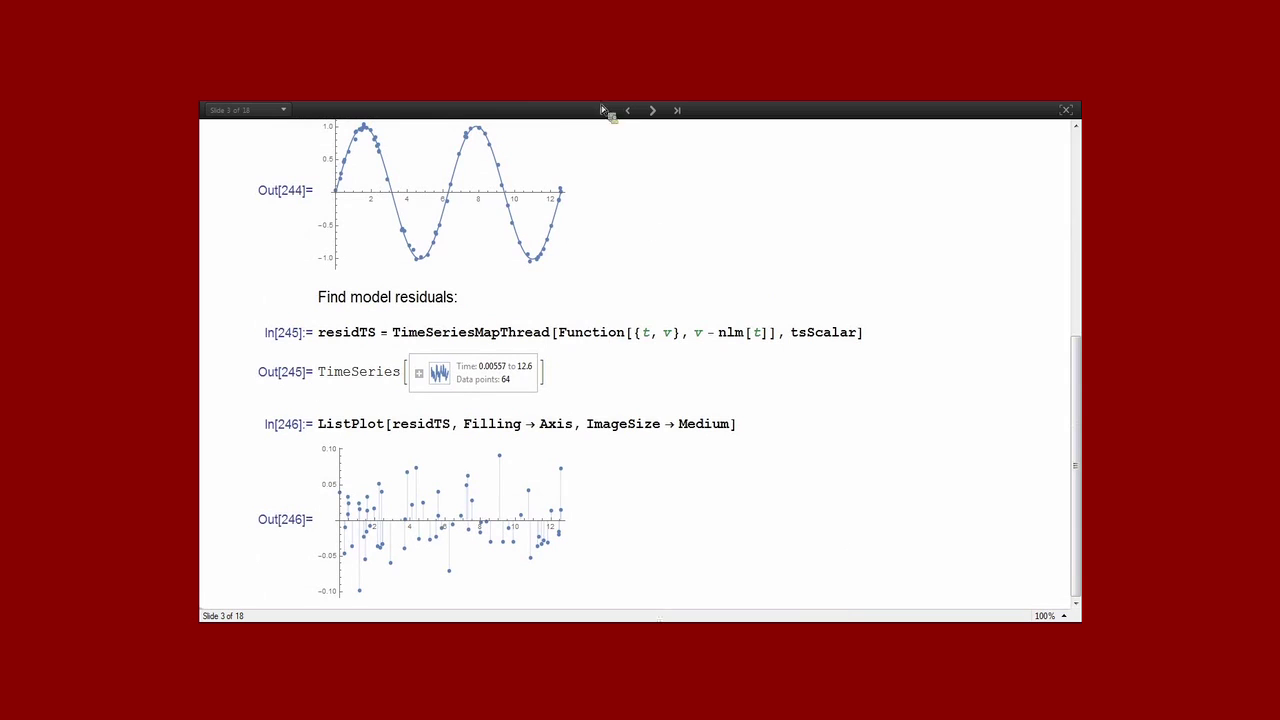
left_click(654, 111)
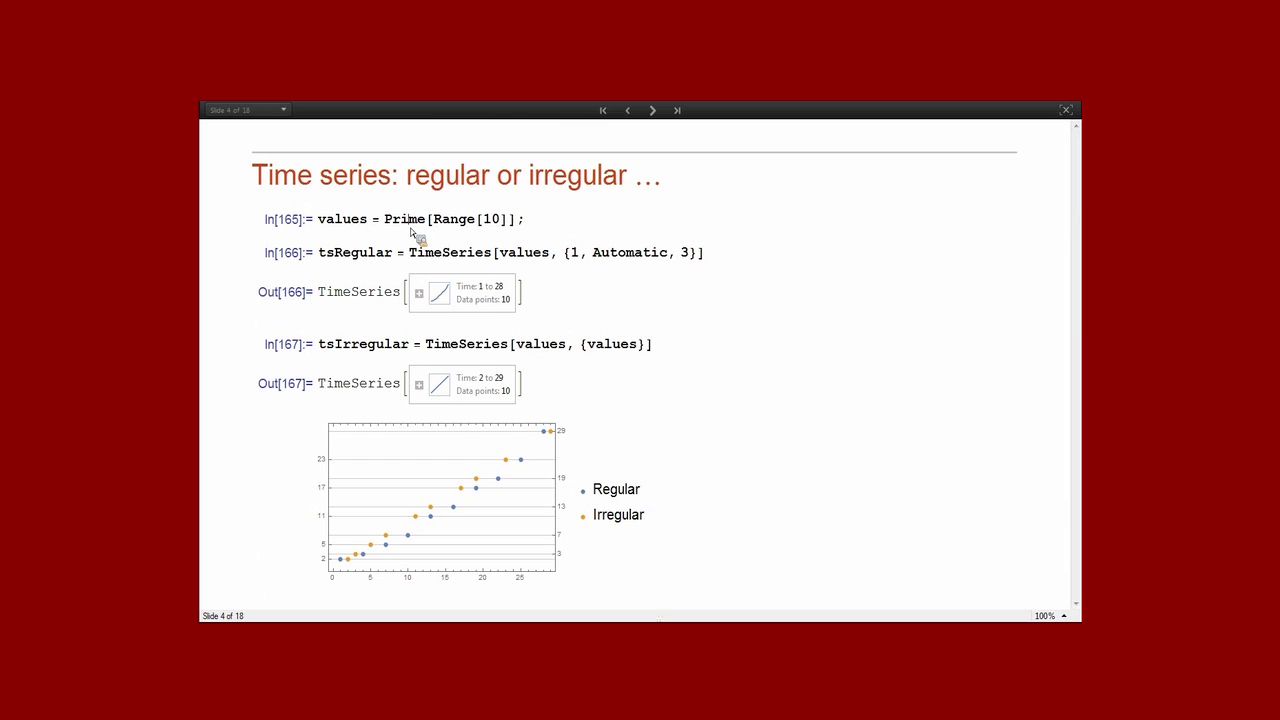
Evaluate the prime values, then create the tsRegular and tsIrregular time series.
key("shift+Return")
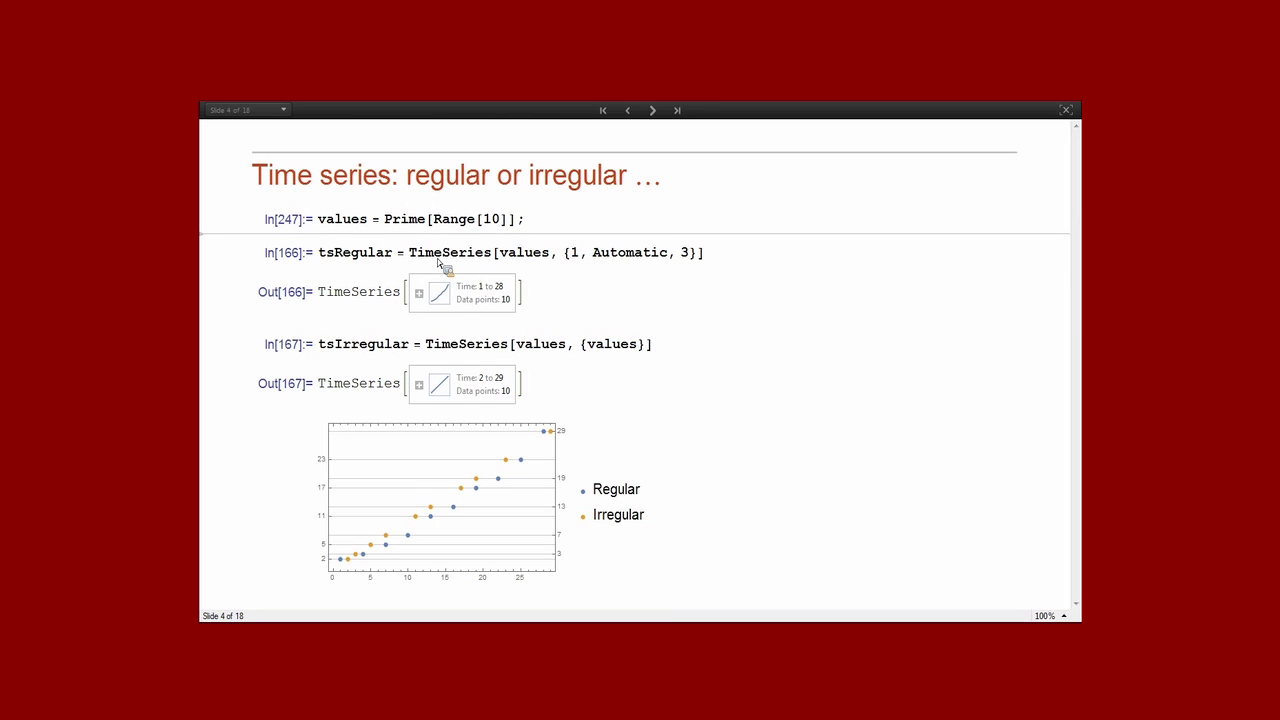
double_click(440, 256)
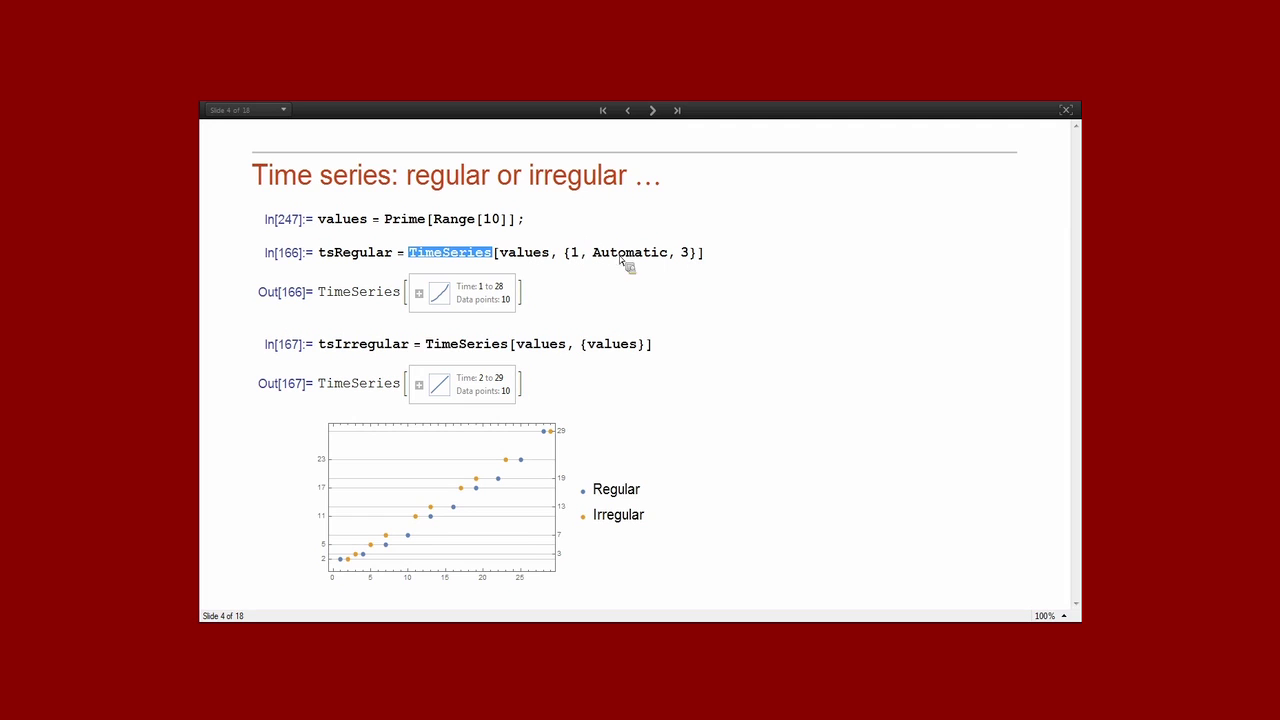
left_click(669, 258)
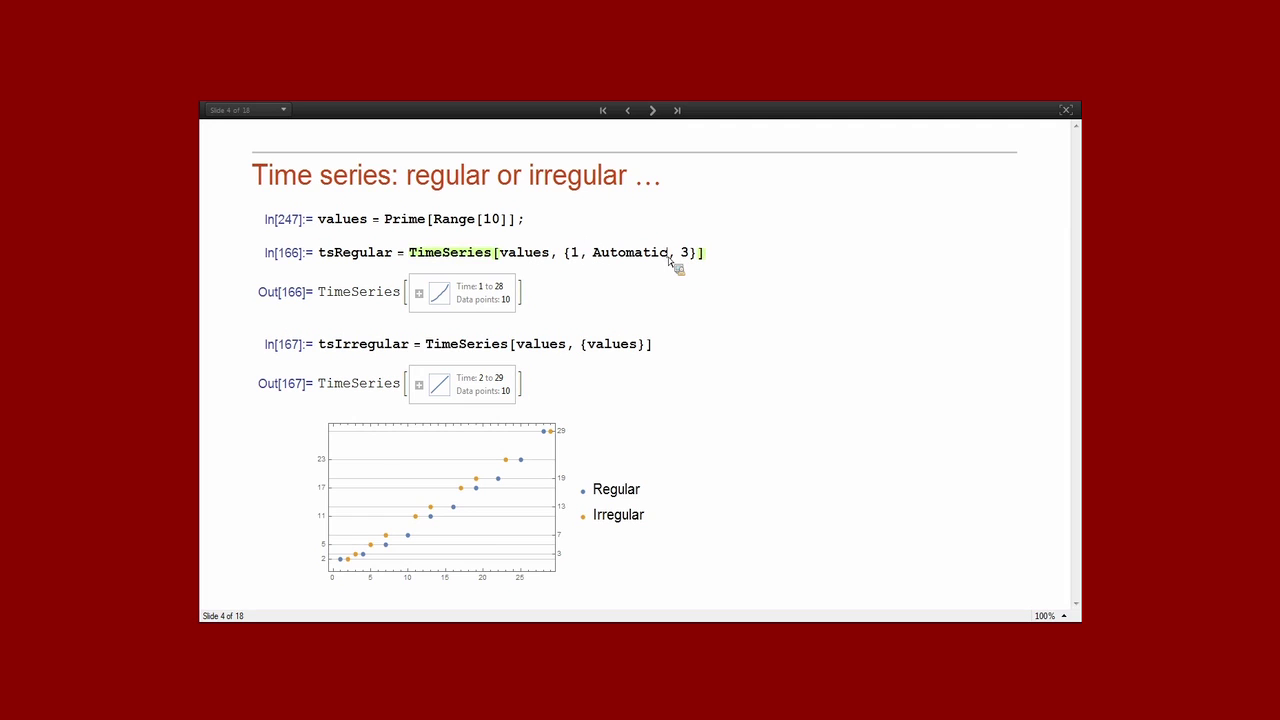
key("shift+Return")
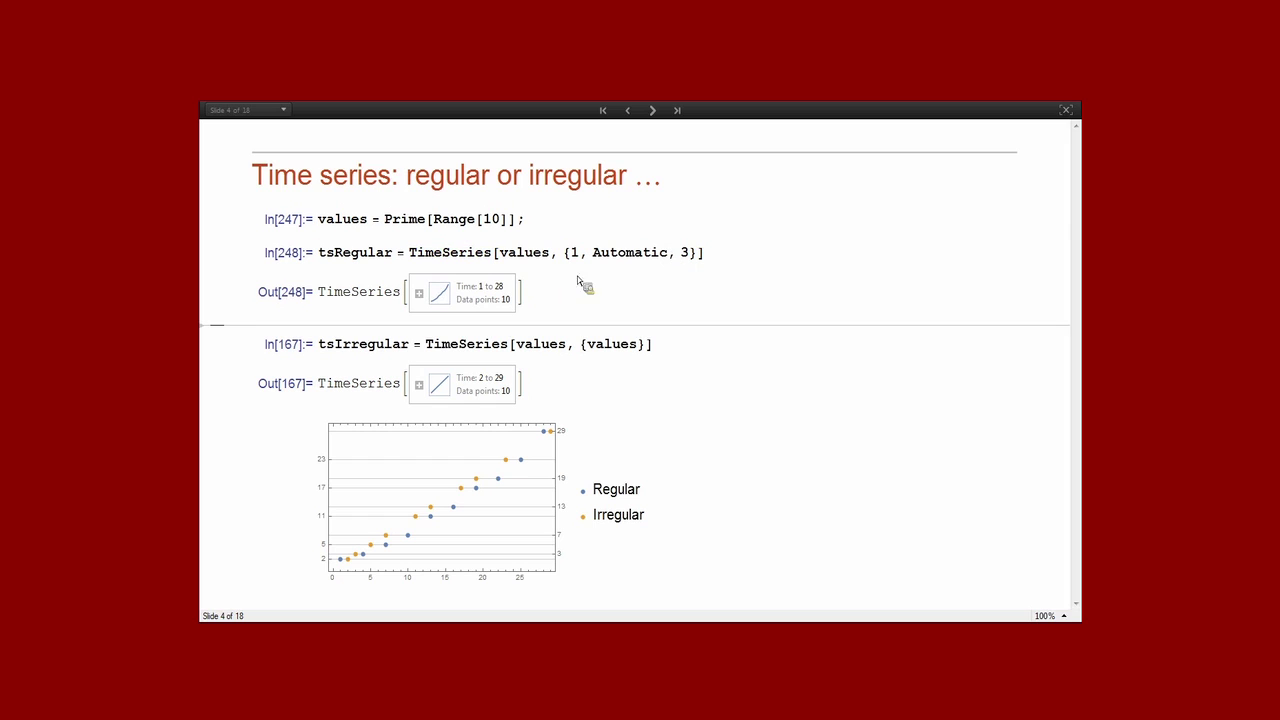
left_click(492, 356)
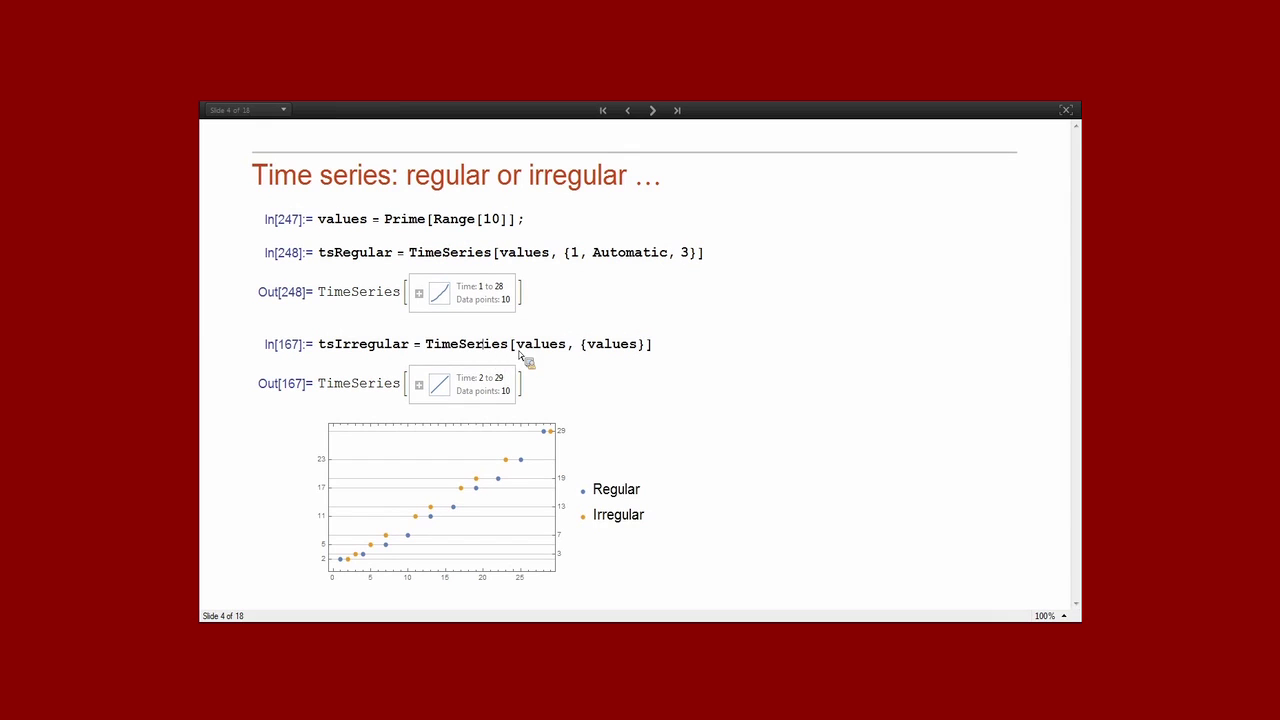
key("shift+Return")
On the Dates slide, expand daily gas prices and re-evaluate gasPrices and ts1.
left_click(654, 111)
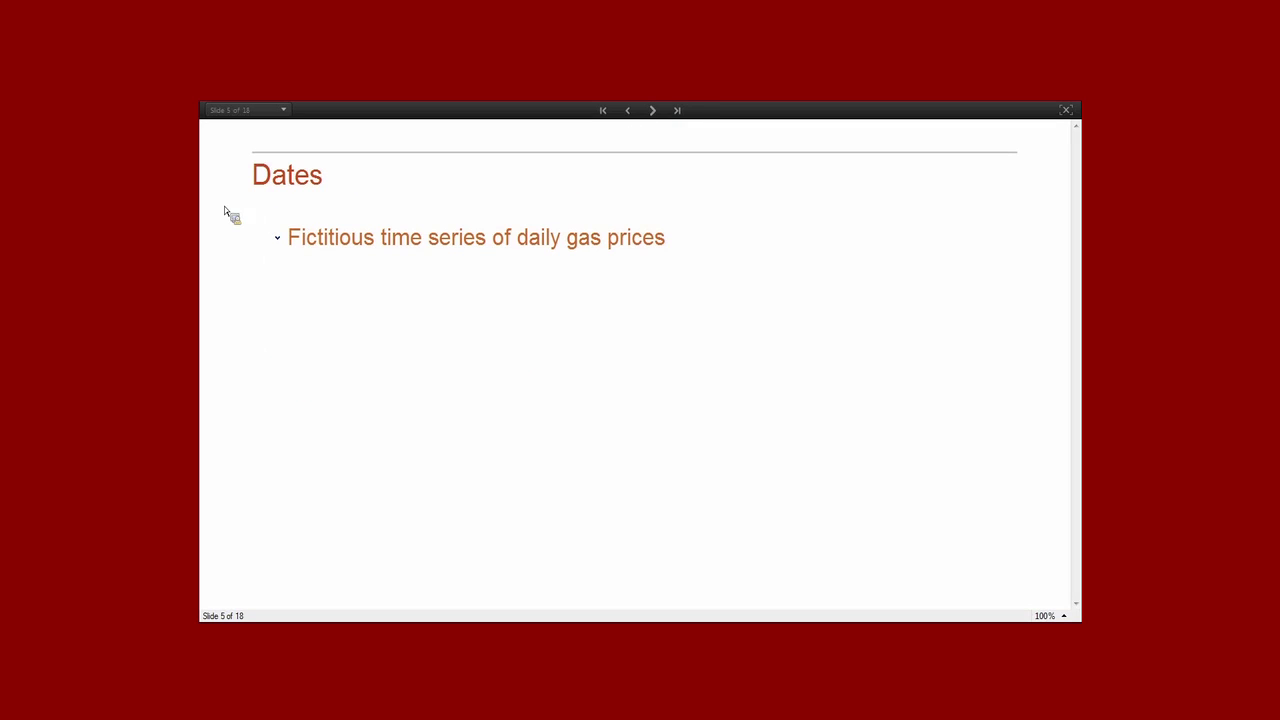
left_click(279, 241)
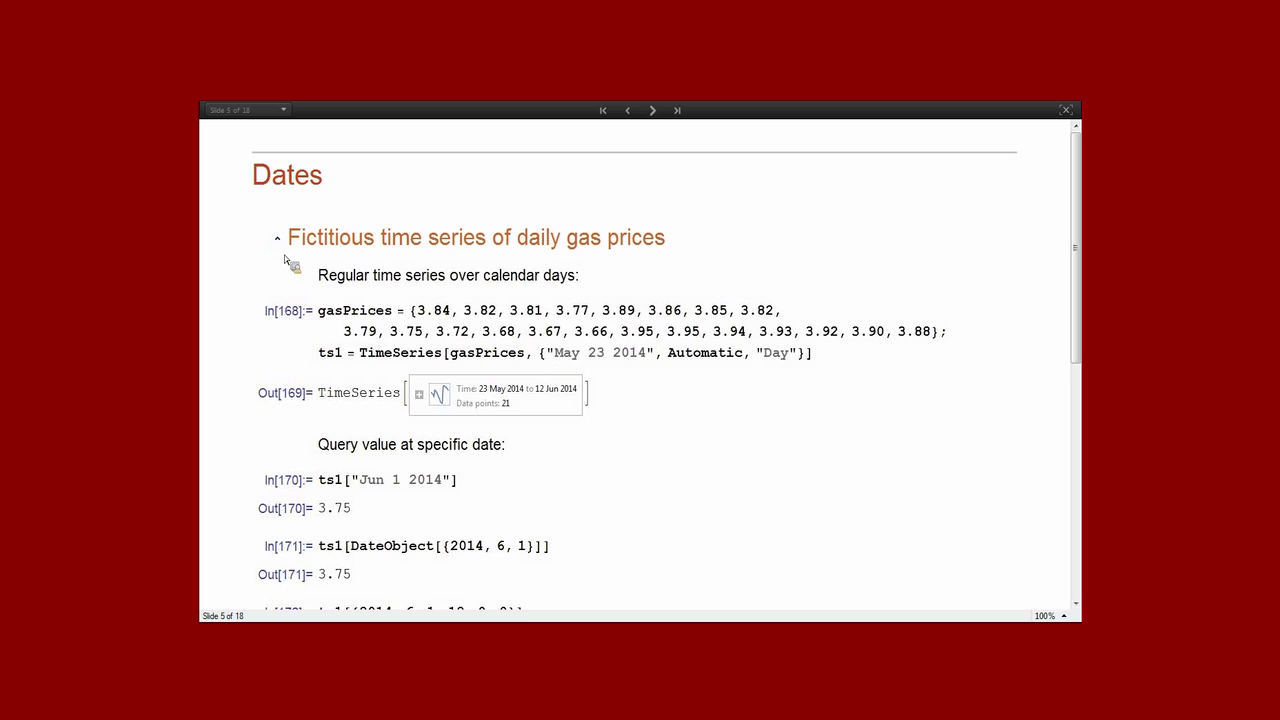
double_click(362, 314)
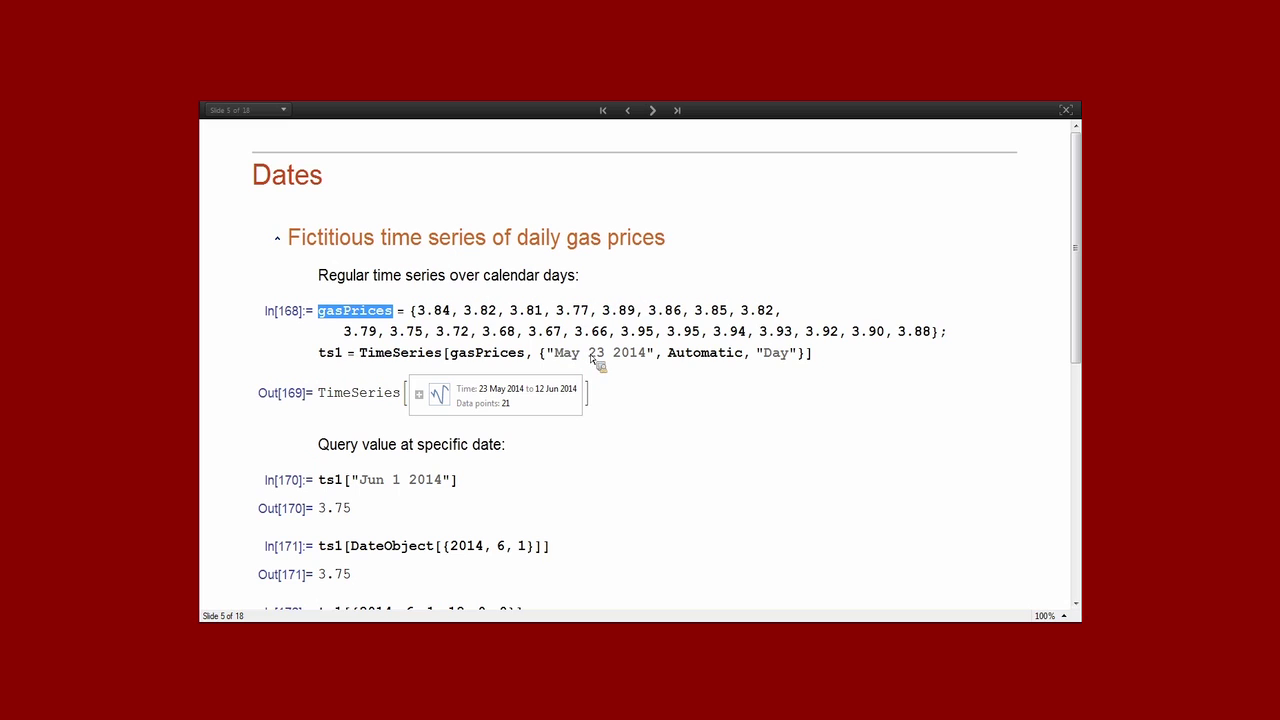
double_click(708, 355)
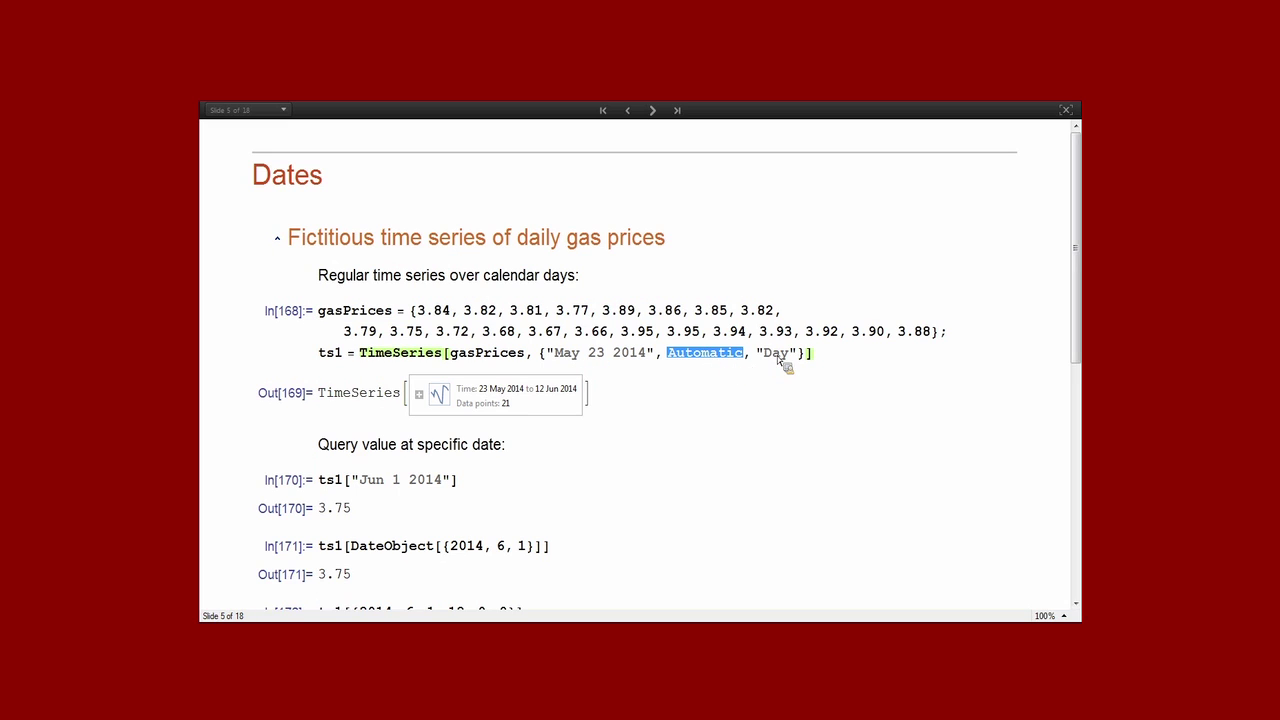
left_click(779, 360)
key("shift+Return")
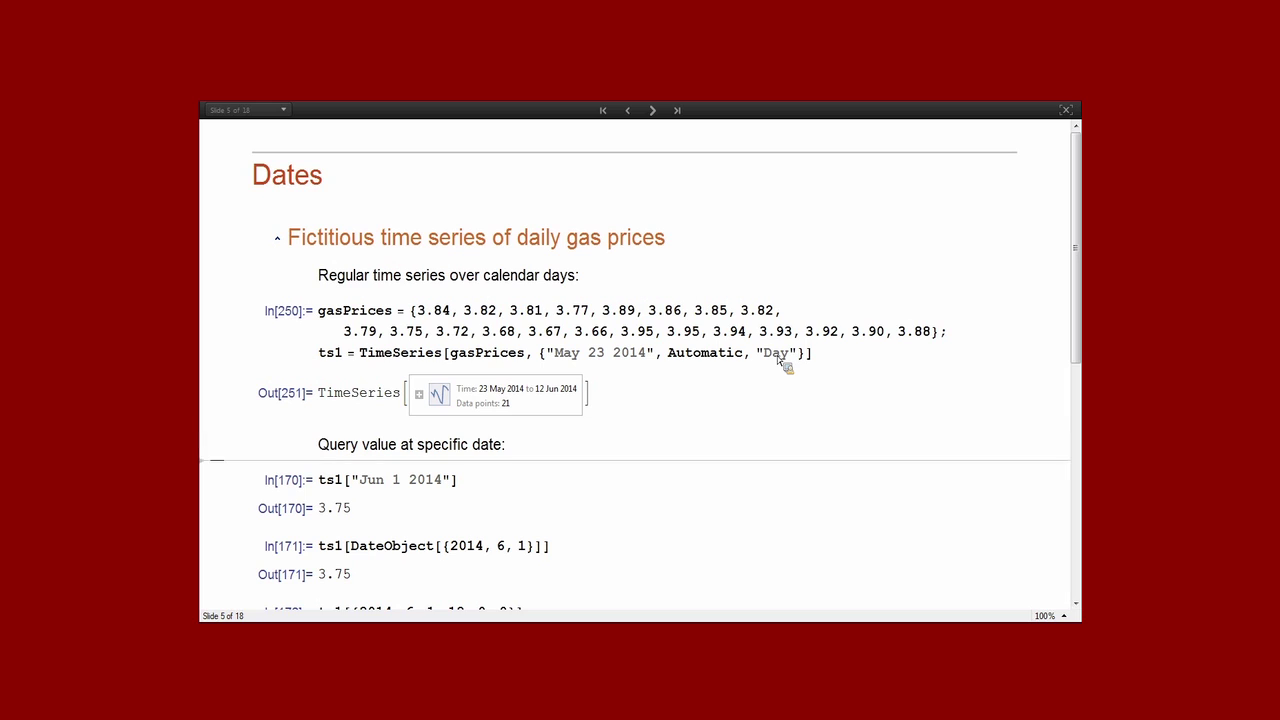
Query ts1 for June 1 2014, via DateObject and at noon (3.735).
key("Down")
key("shift+Return")
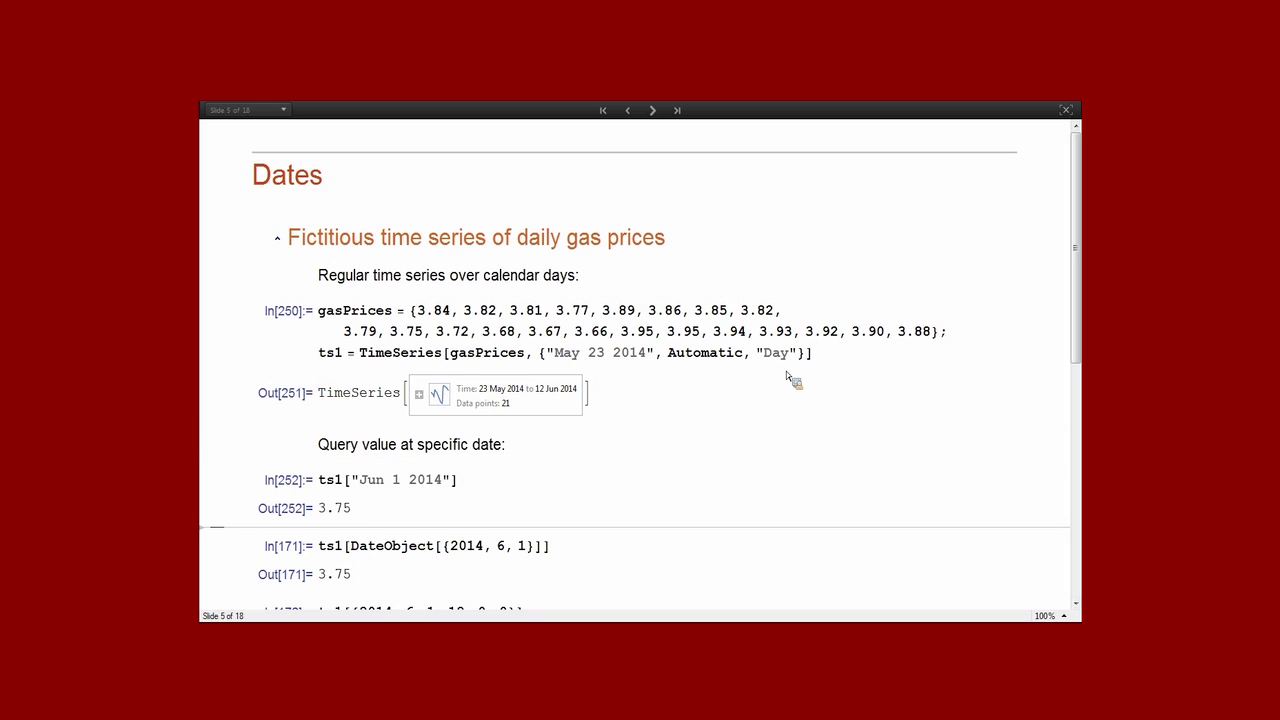
left_click(357, 483)
left_click(354, 552)
key("shift+Return")
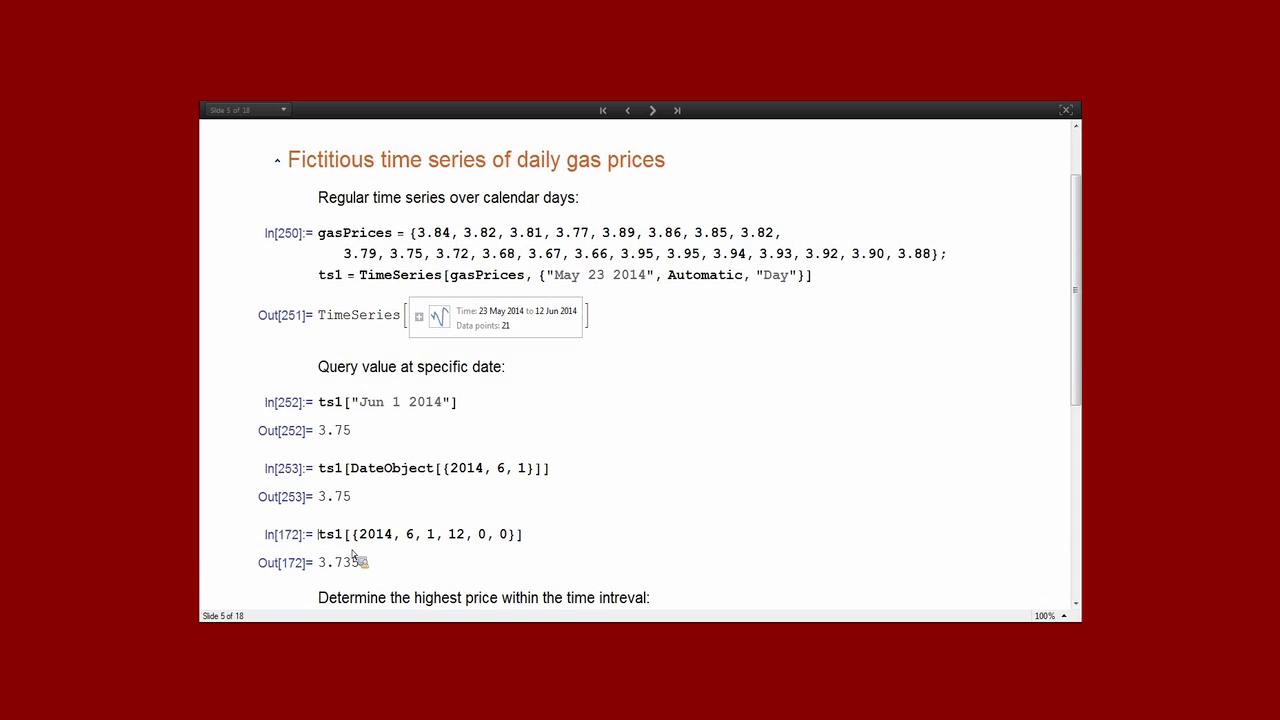
key("shift+Return")
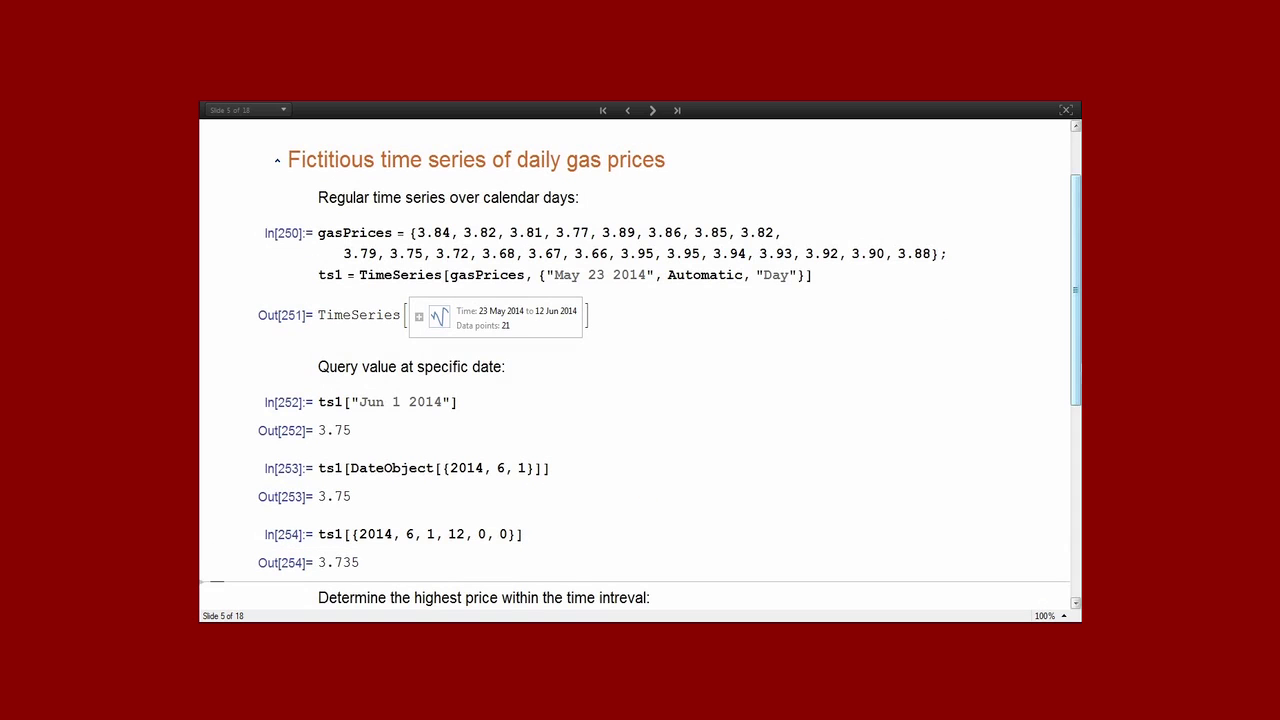
left_click_drag(1077, 356, 1034, 414)
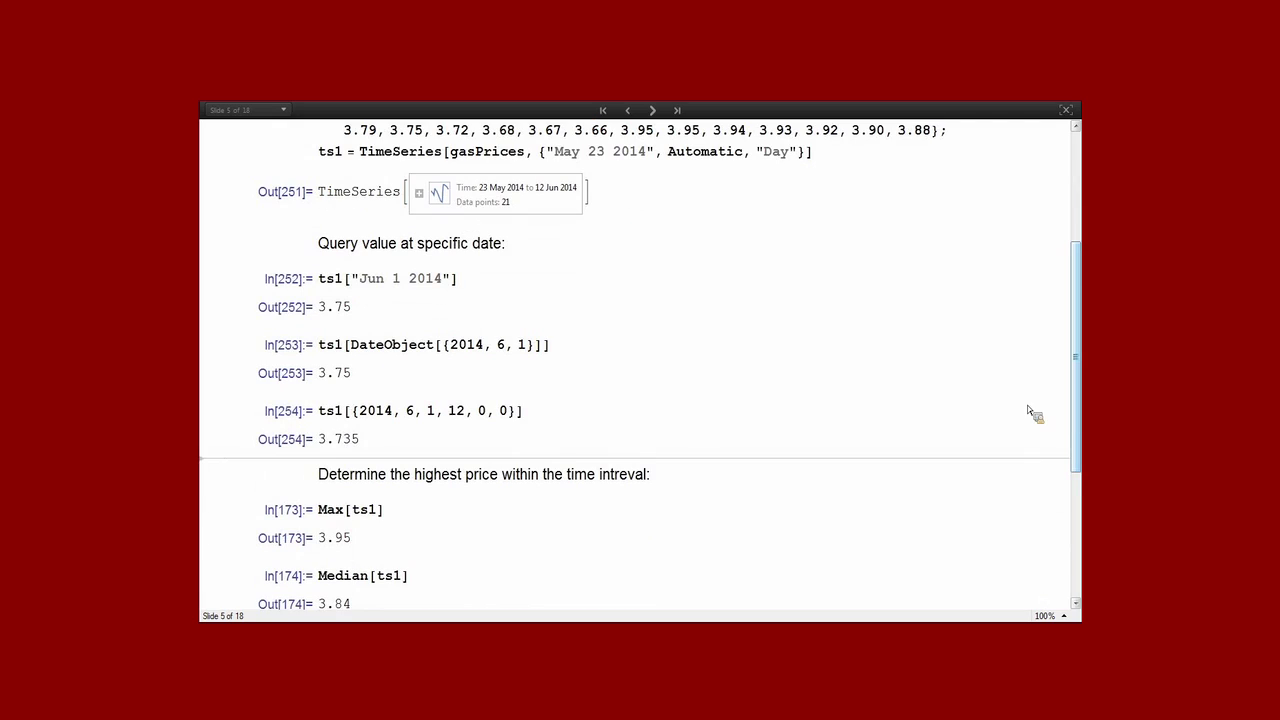
Compute ts1's Max (3.95) and Median (3.84) and draw its DateListPlot.
left_click(337, 513)
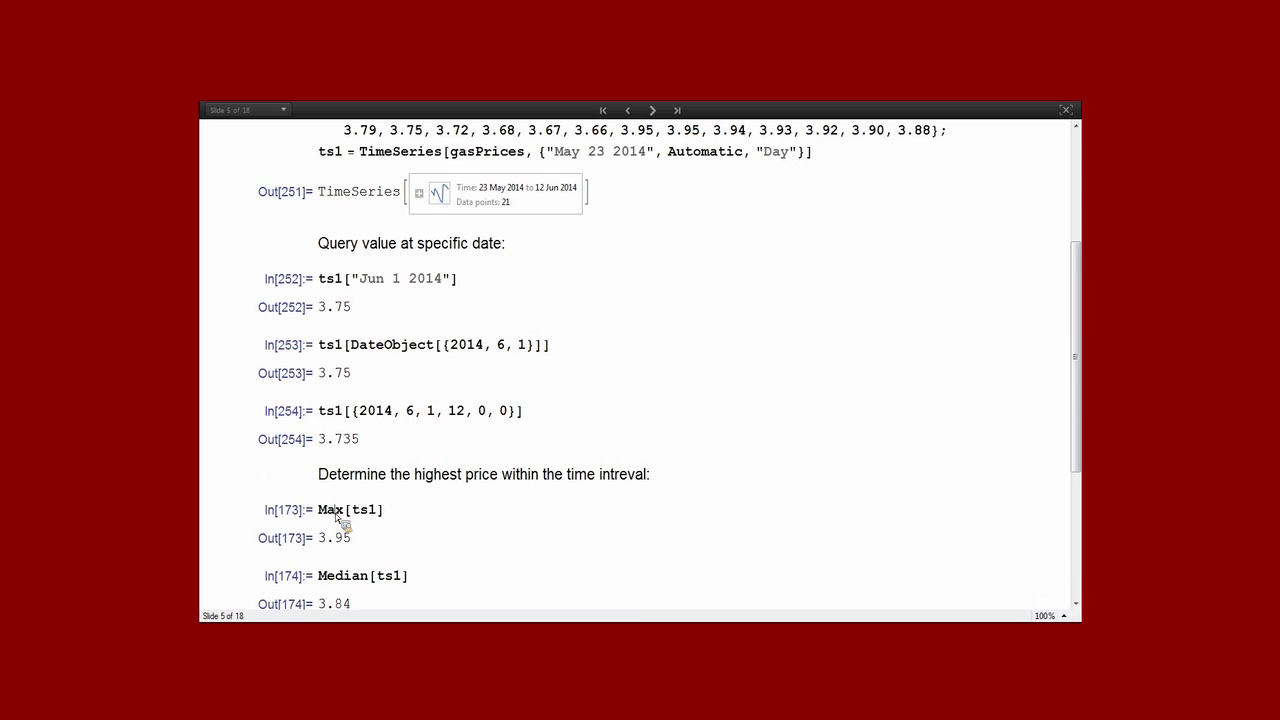
key("shift+Return")
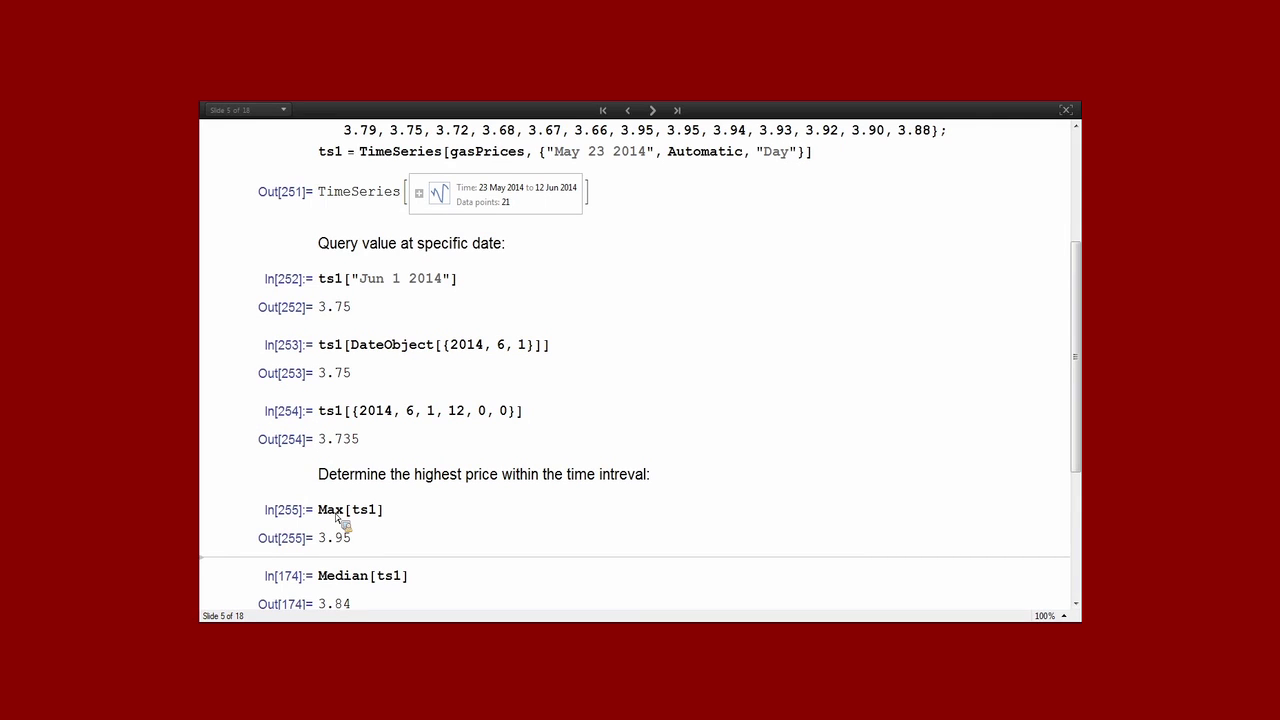
key("shift+Return")
key("shift+Return")
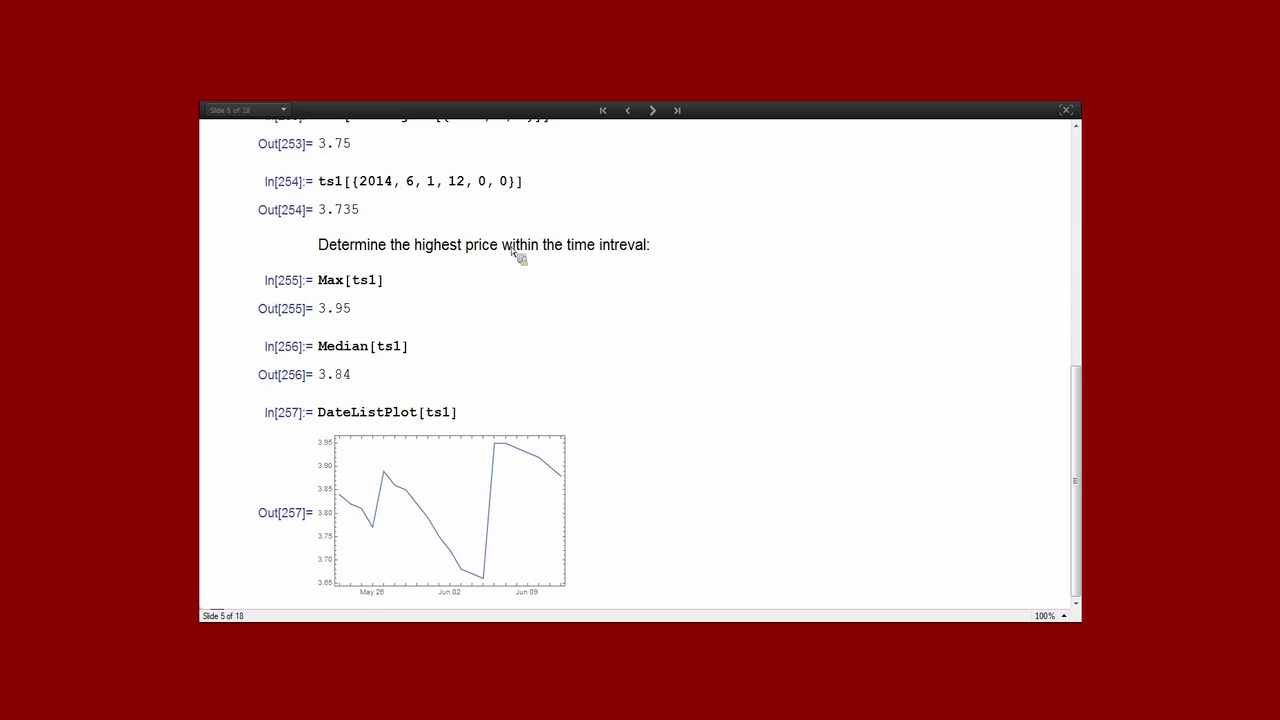
left_click(652, 110)
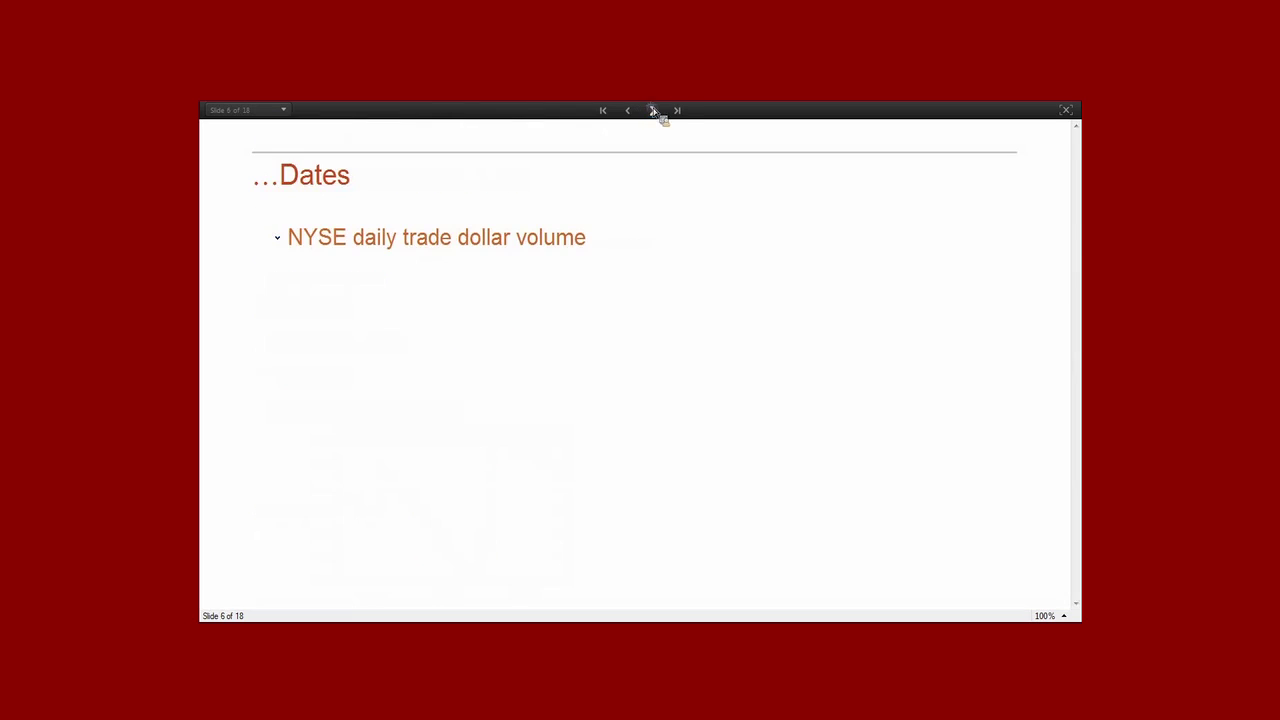
Expand the NYSE daily trade volume section and re-import the spreadsheet data.
left_click(278, 239)
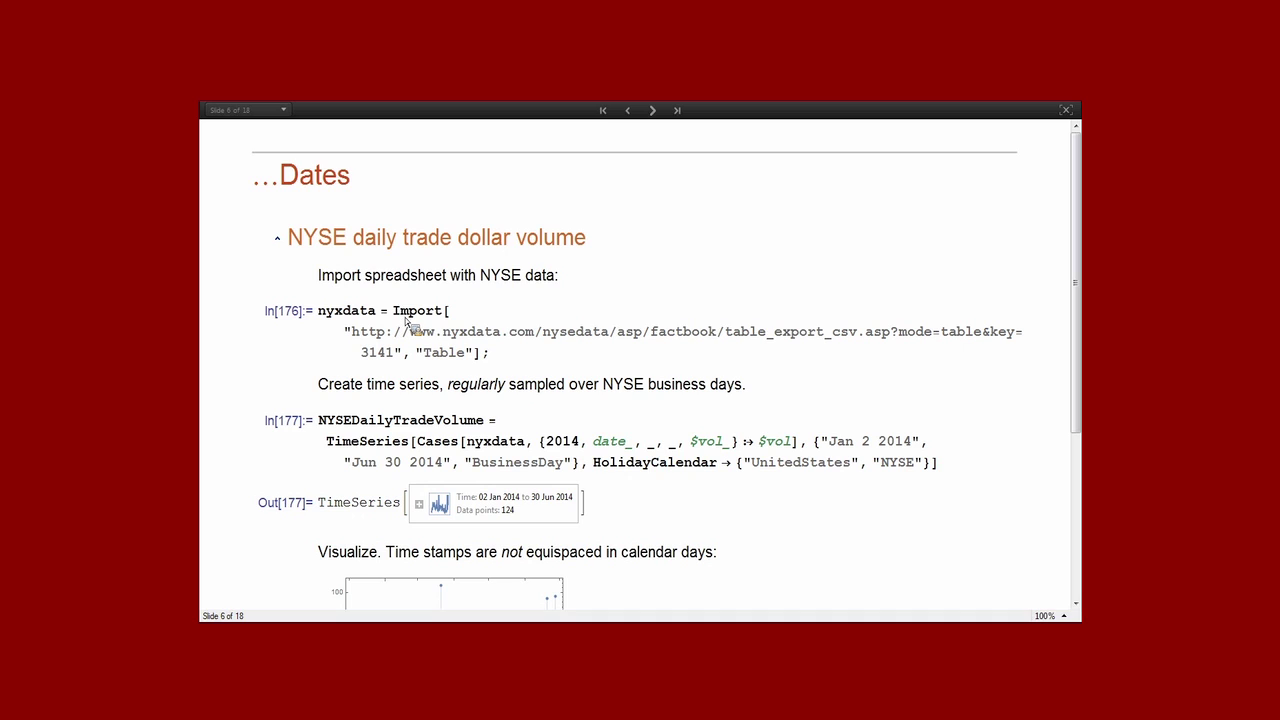
key("shift+Return")
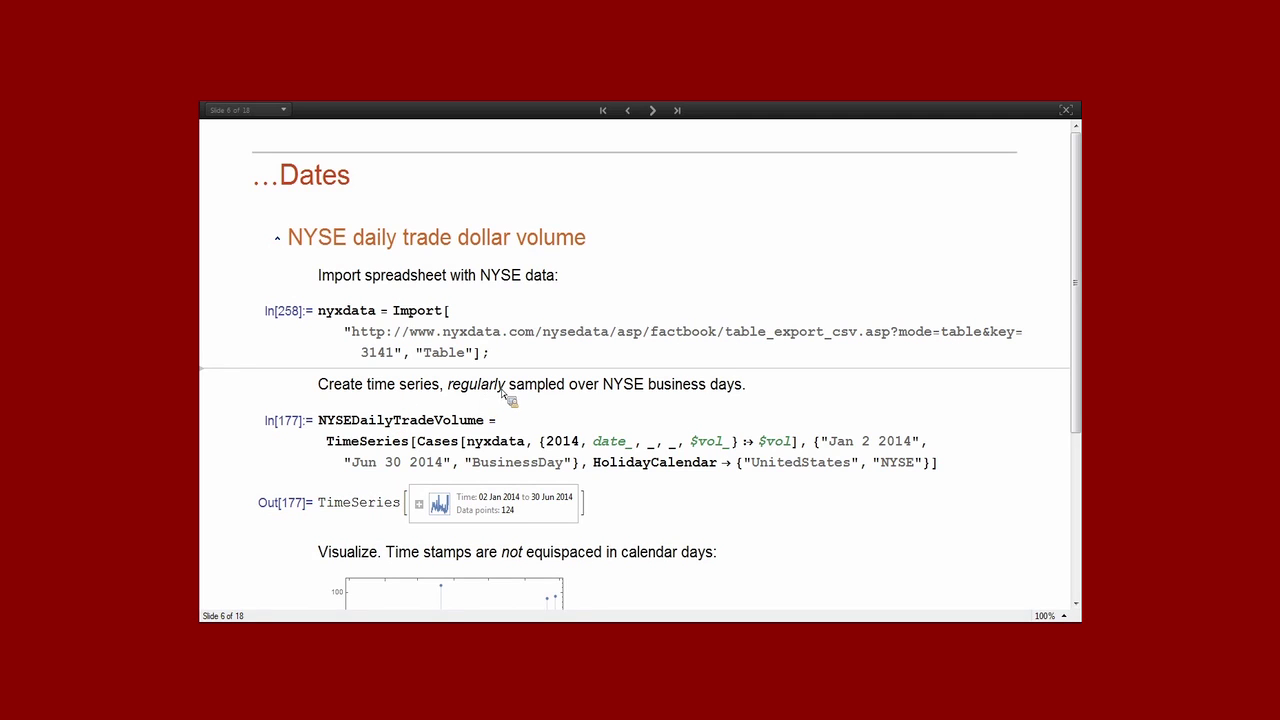
triple_click(499, 469)
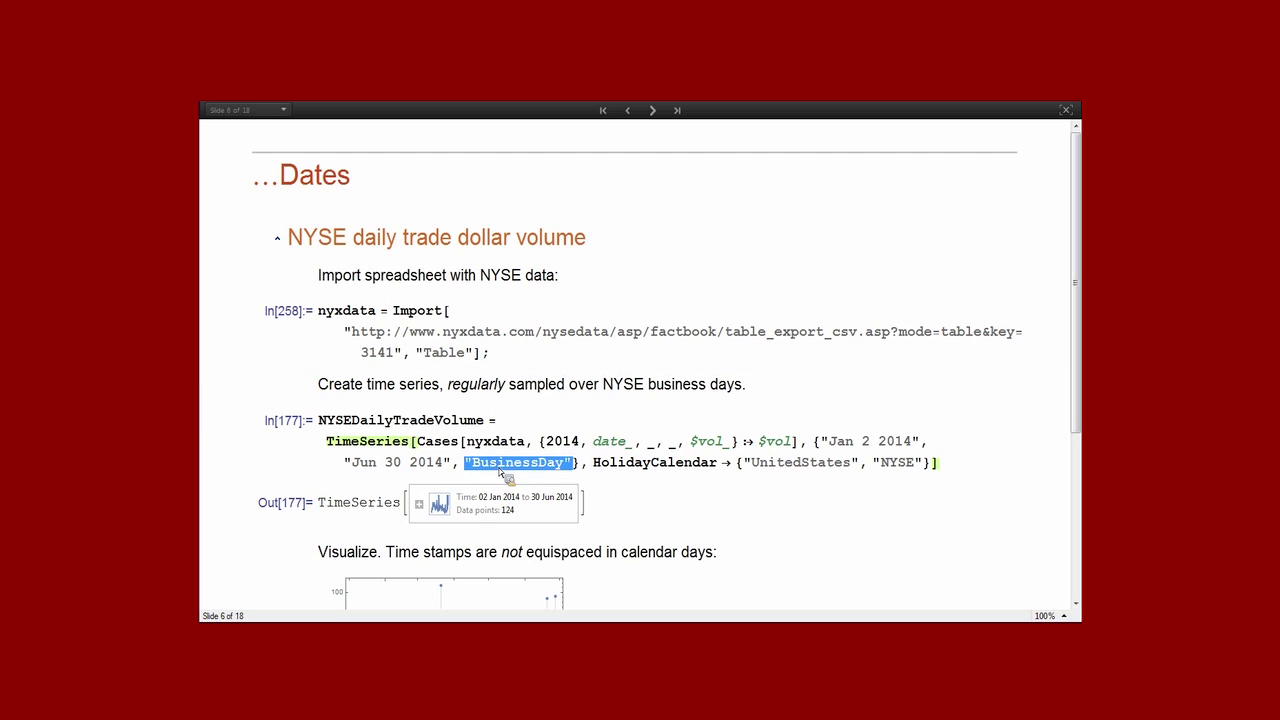
triple_click(436, 446)
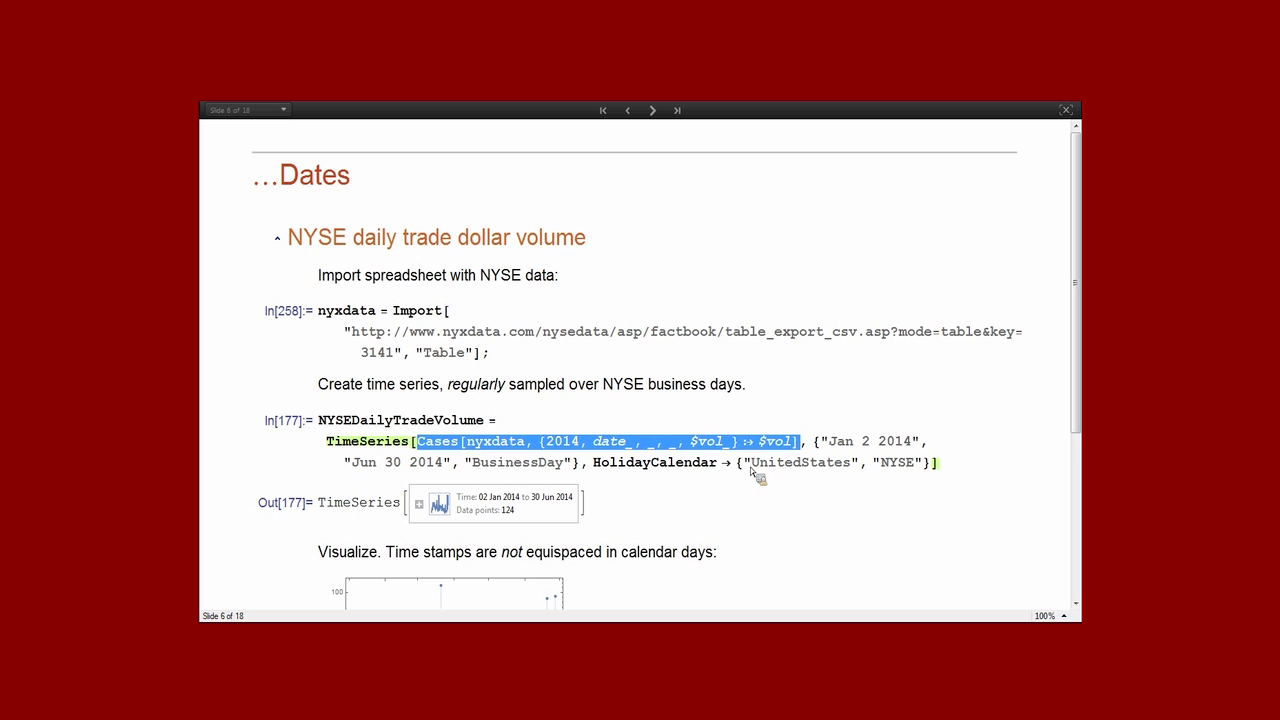
Build the NYSEDailyTradeVolume business-day series and check its summary before the GDP ratio cell.
left_click(881, 467)
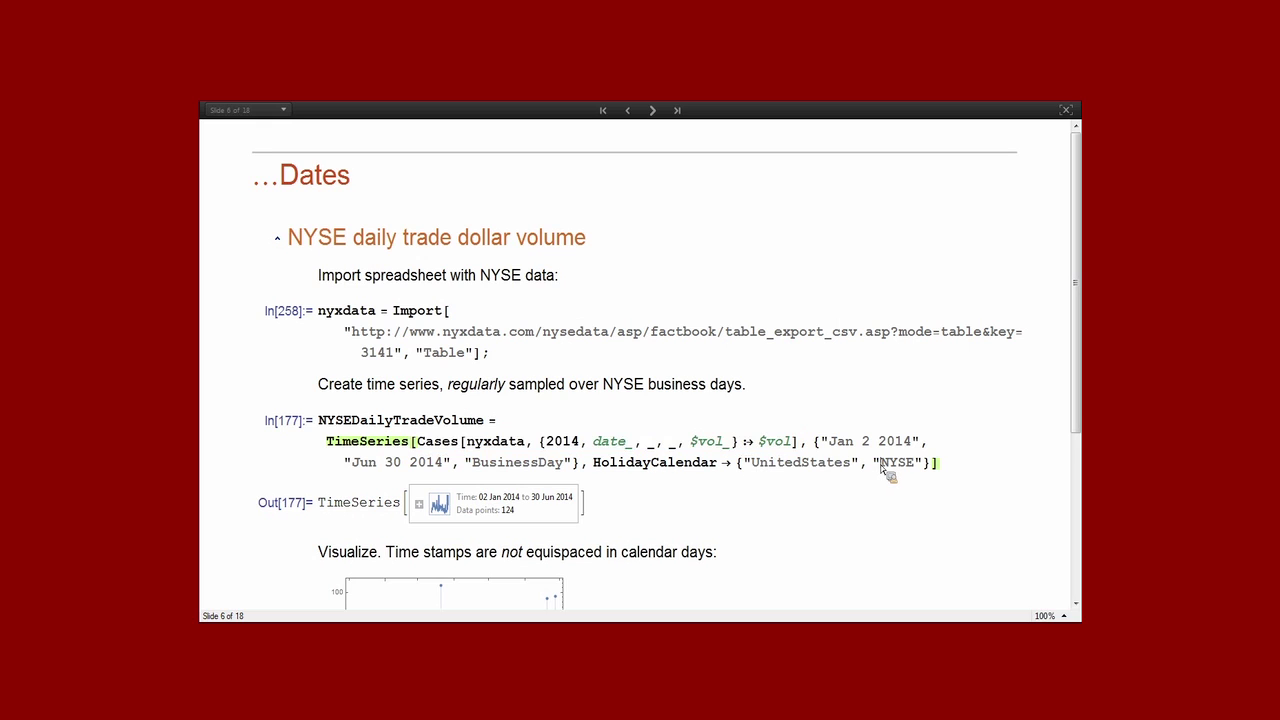
left_click_drag(1077, 398, 1078, 399)
key("shift+Return")
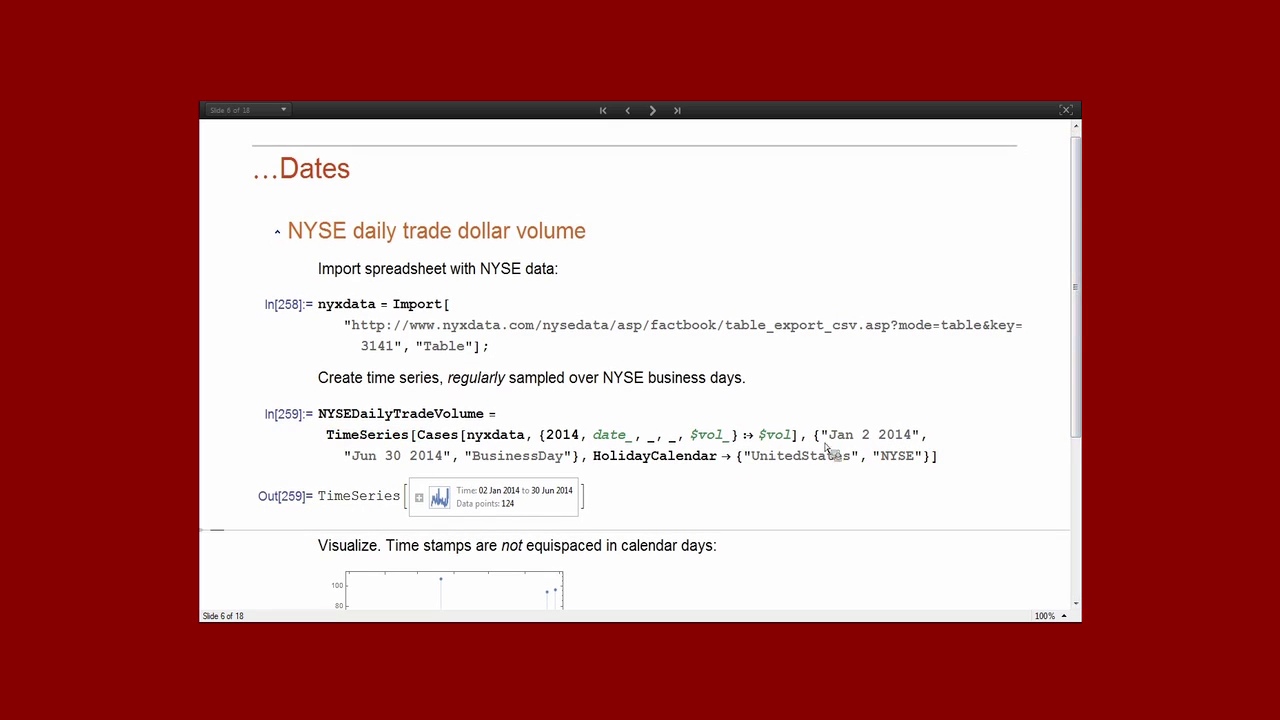
left_click(419, 497)
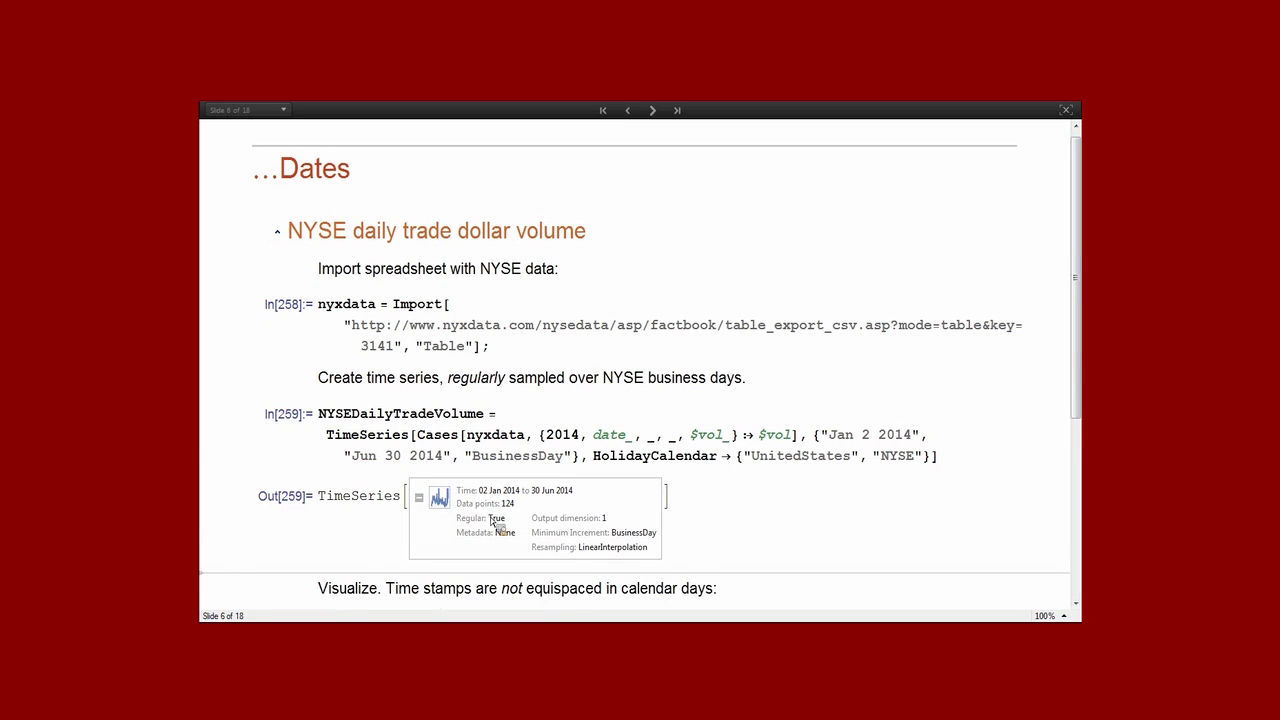
left_click(420, 499)
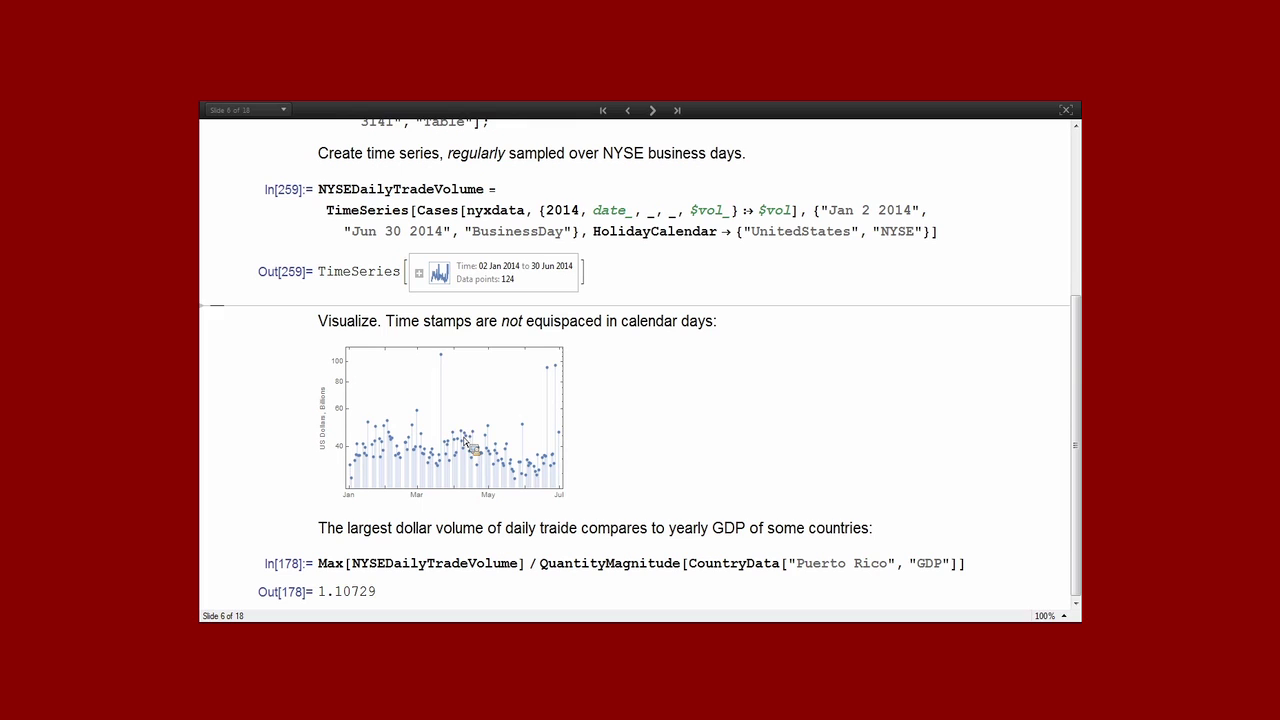
left_click(426, 571)
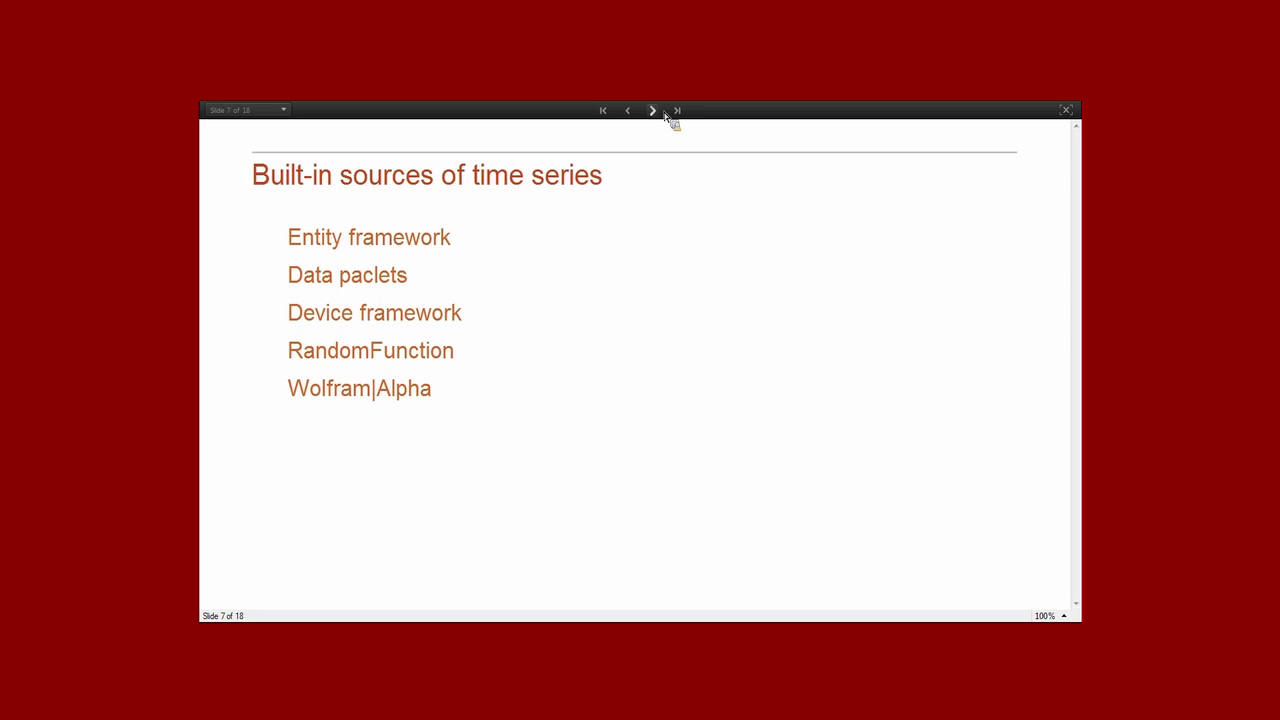
Go to slide 8, 'Sources of time series'.
left_click(653, 111)
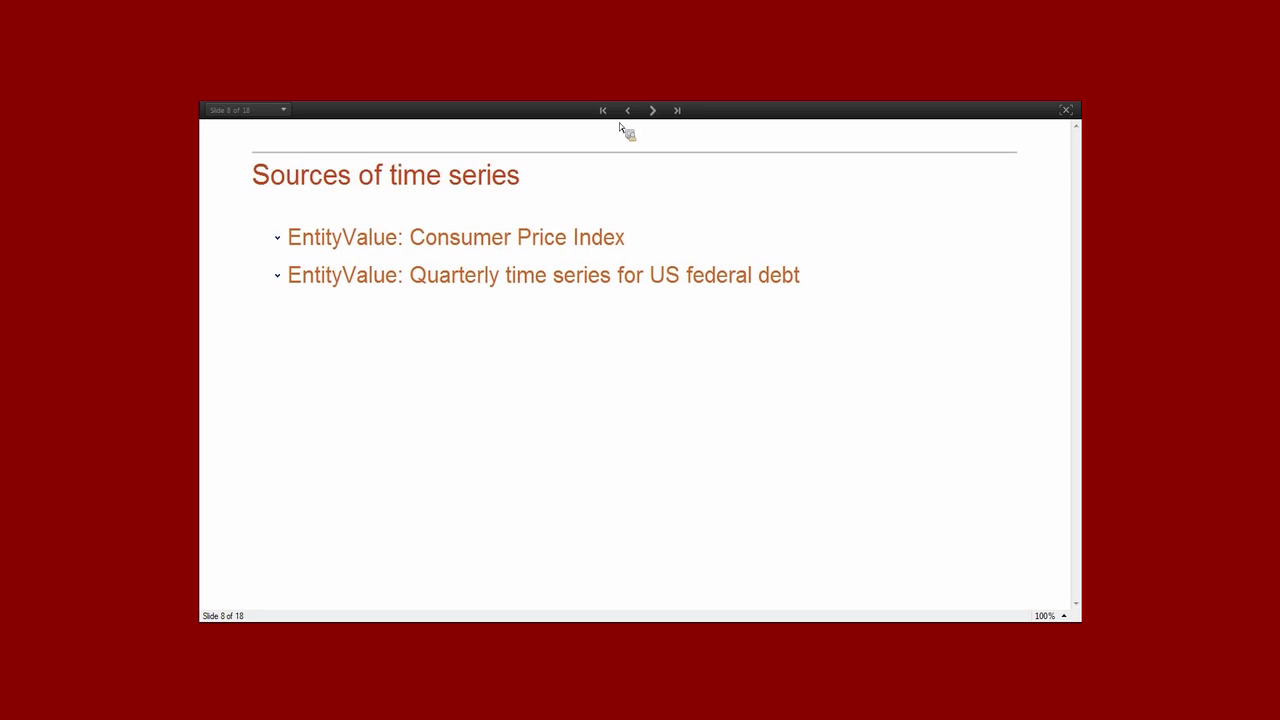
Expand the Consumer Price Index section and retrieve the monthly CPI series cpiTS.
left_click(278, 239)
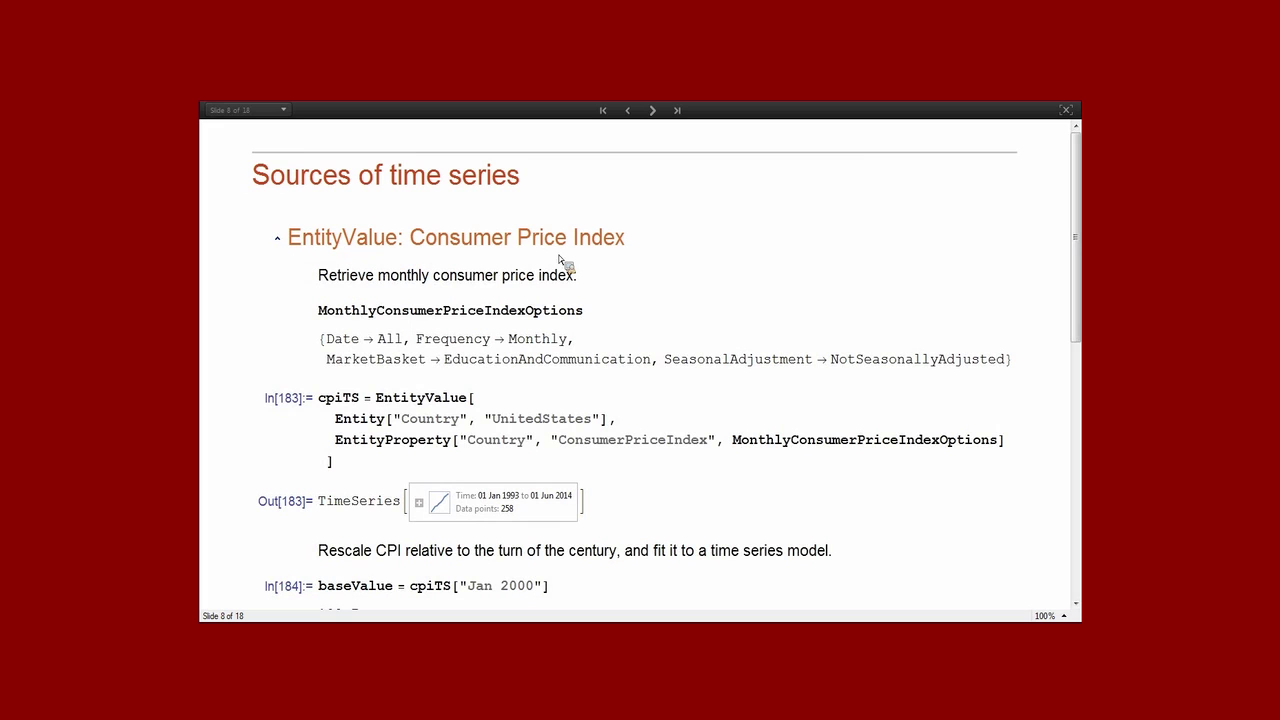
key("shift+Return")
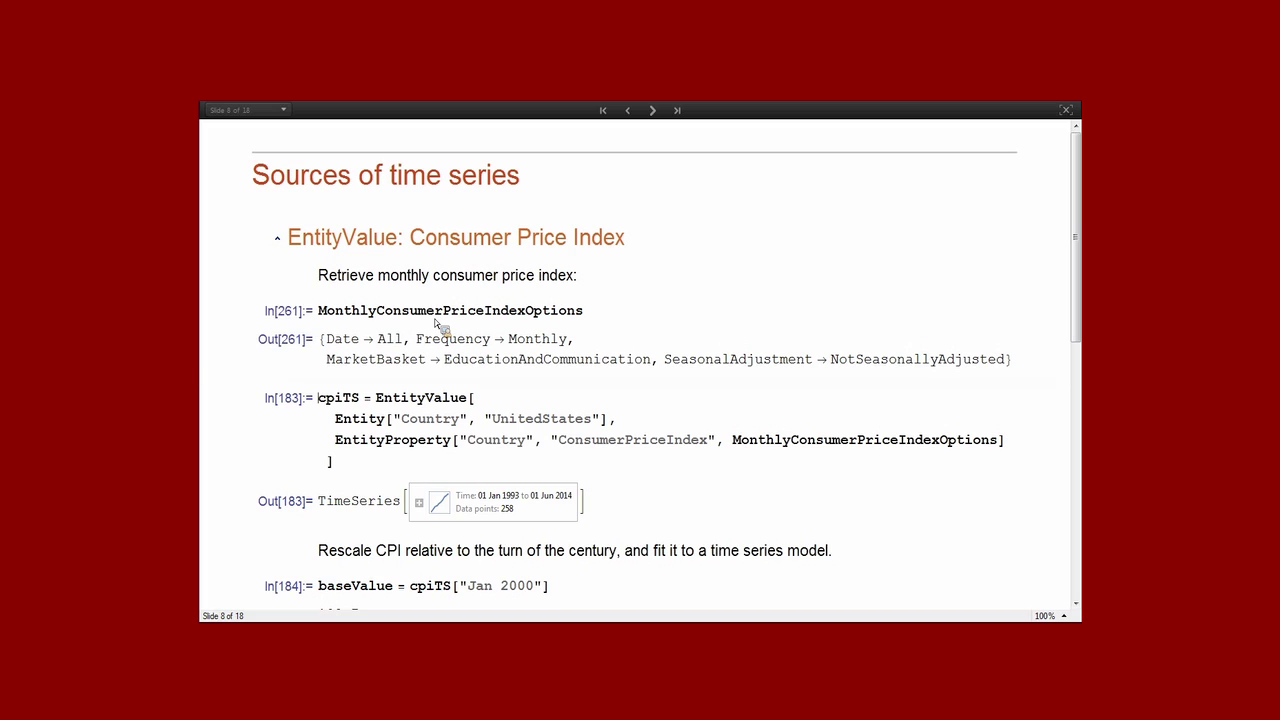
double_click(386, 401)
double_click(360, 419)
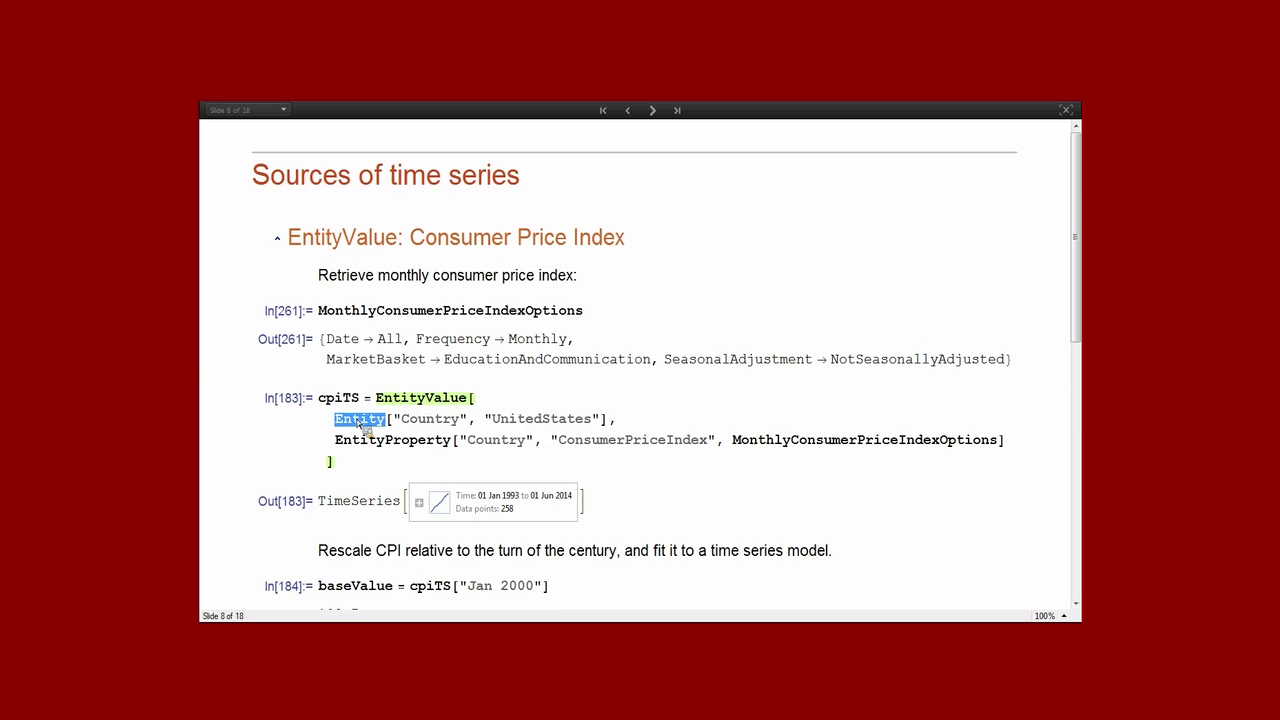
left_click(597, 443)
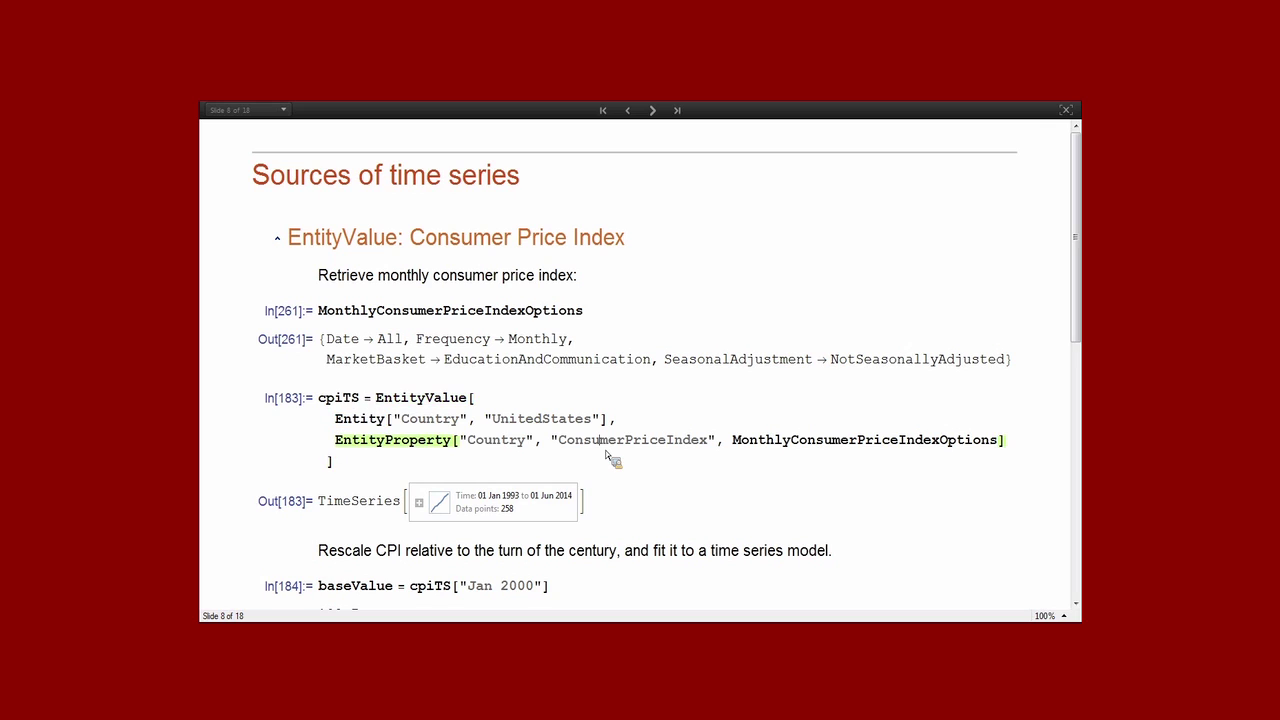
key("shift+Return")
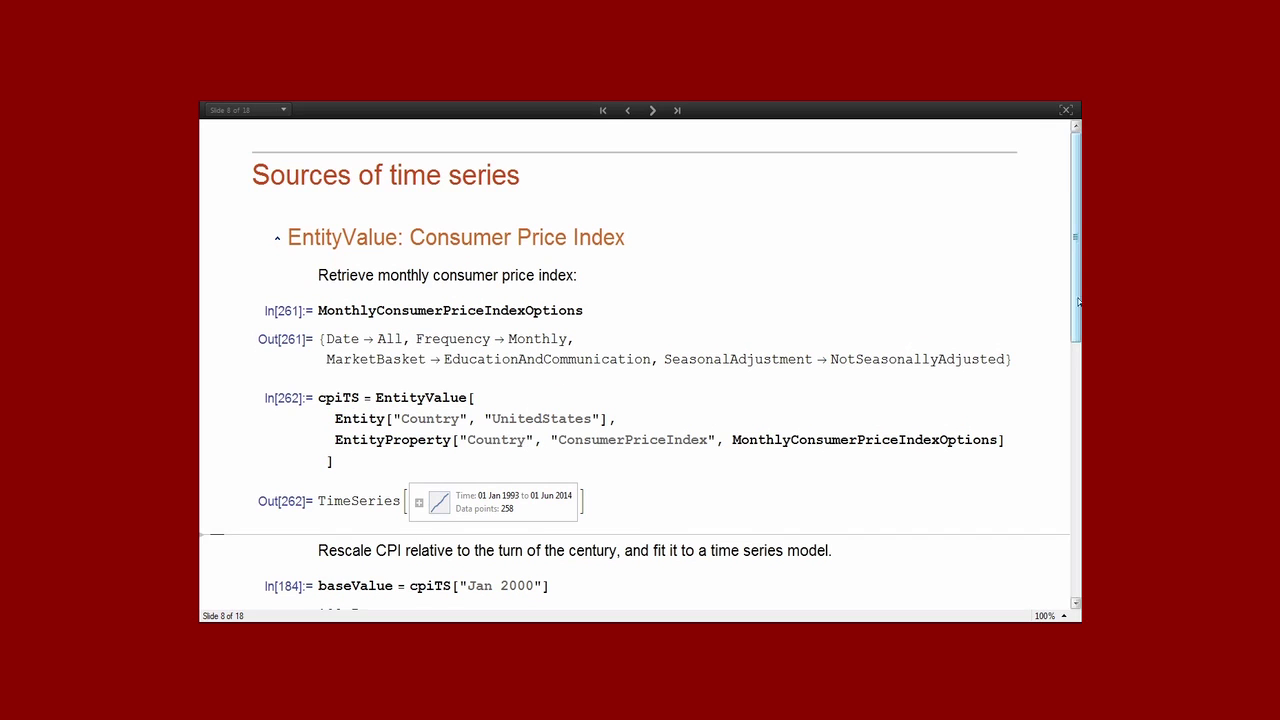
Set baseValue to the Jan 2000 CPI 102.7, rescale the CPI, and plot it.
scroll(540, 378, "down", 3)
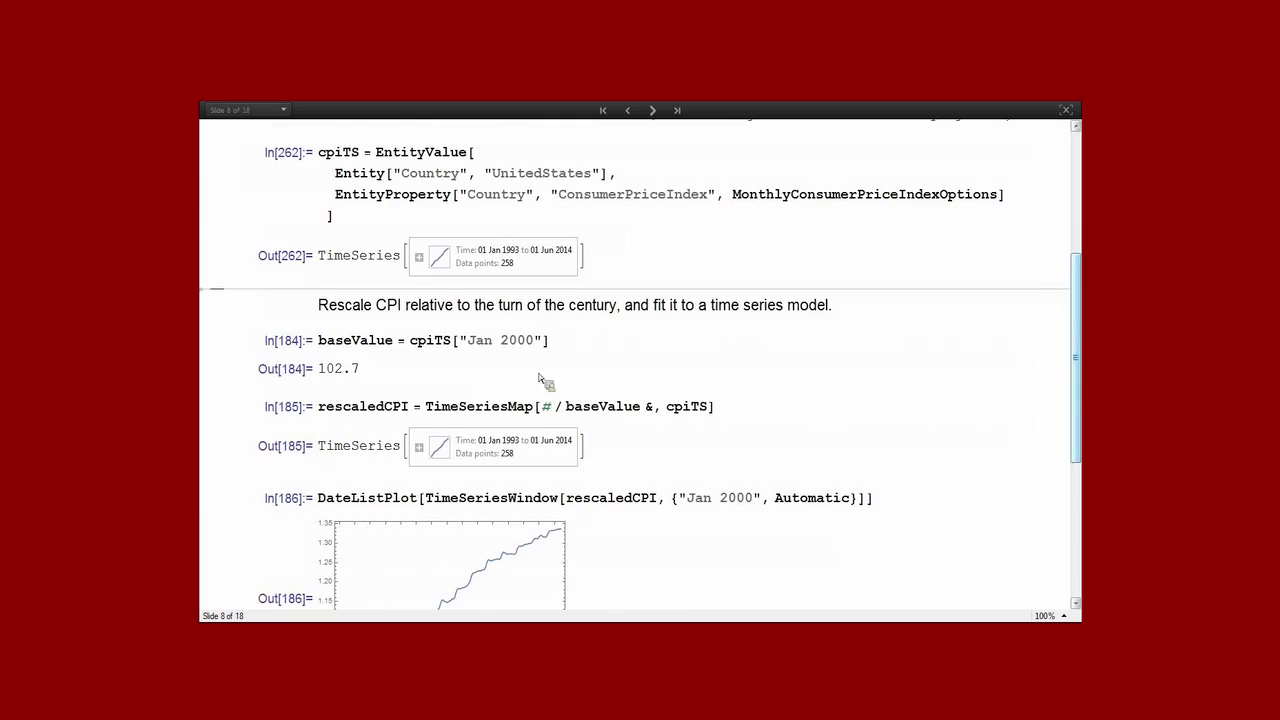
left_click(421, 347)
key("shift+Return")
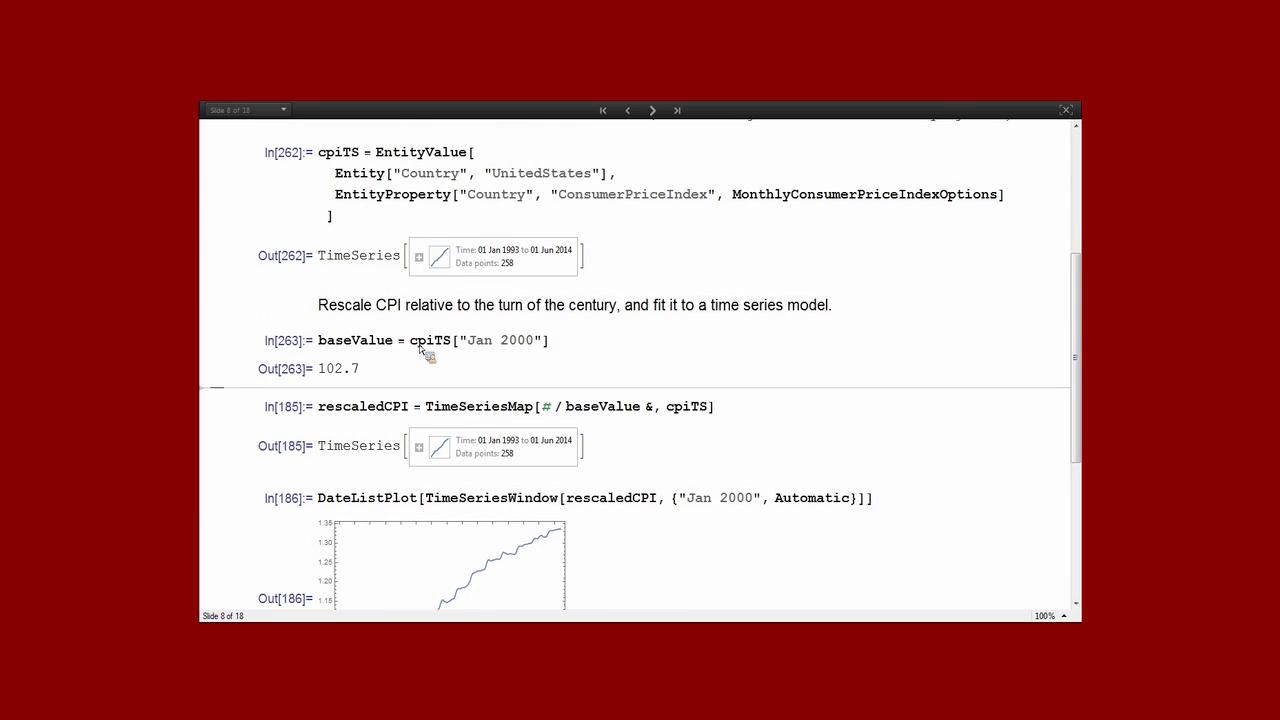
left_click(377, 410)
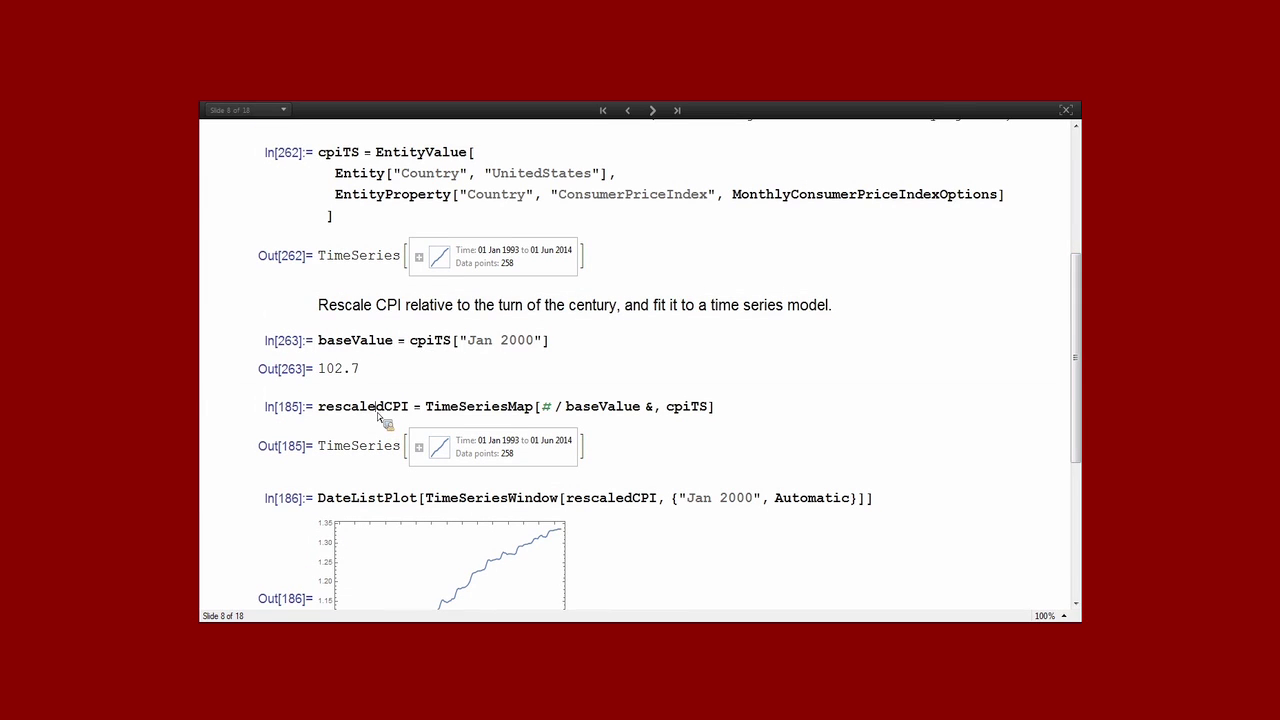
key("shift+Return")
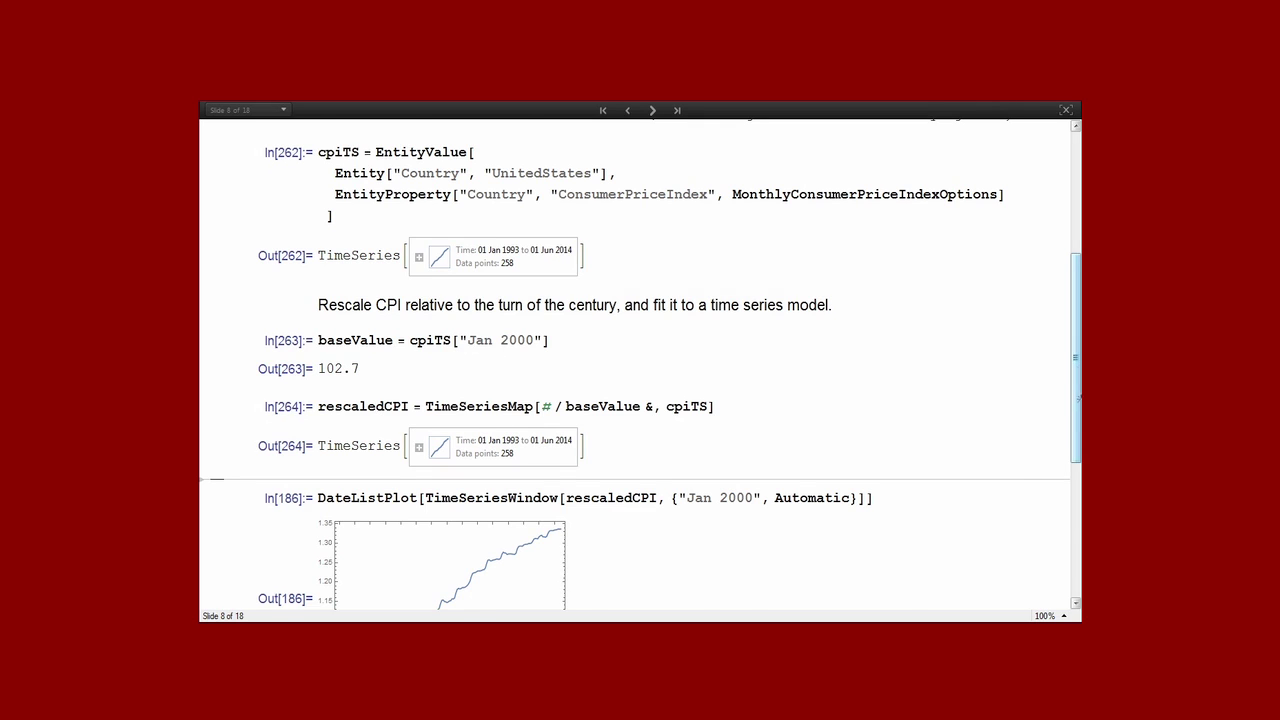
scroll(1078, 400, "down", 3)
left_click(570, 363)
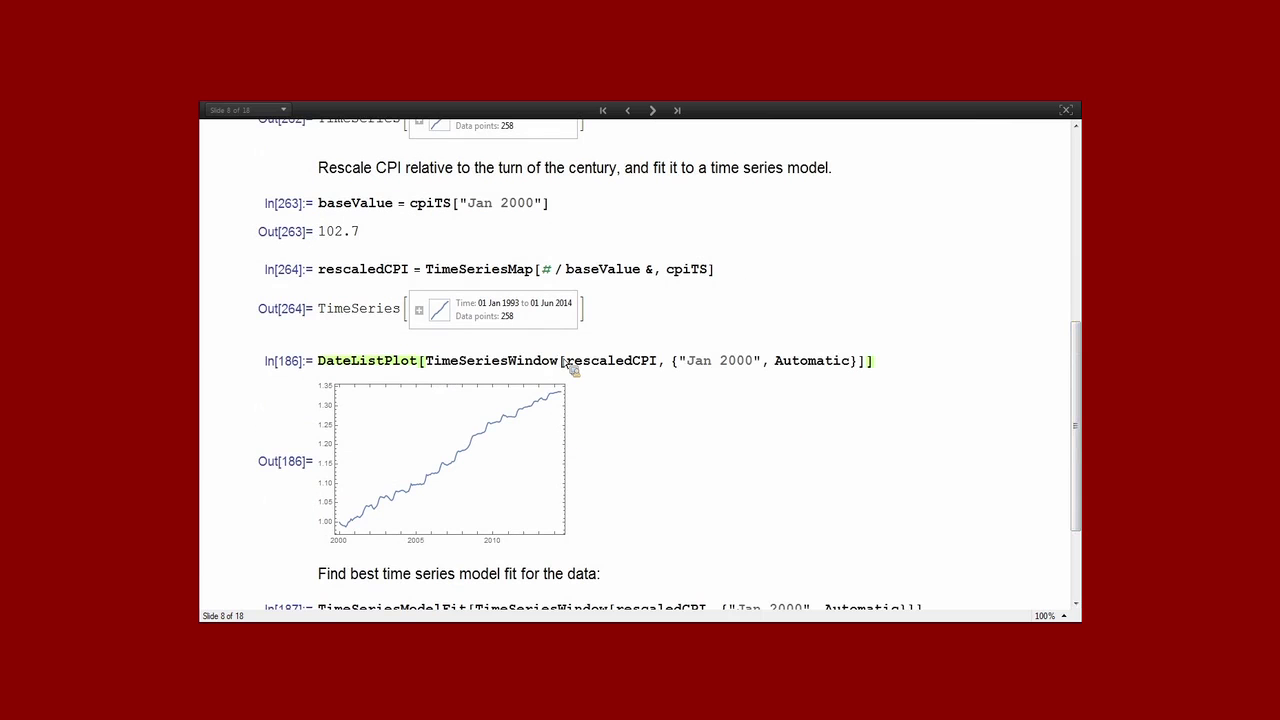
key("shift+Return")
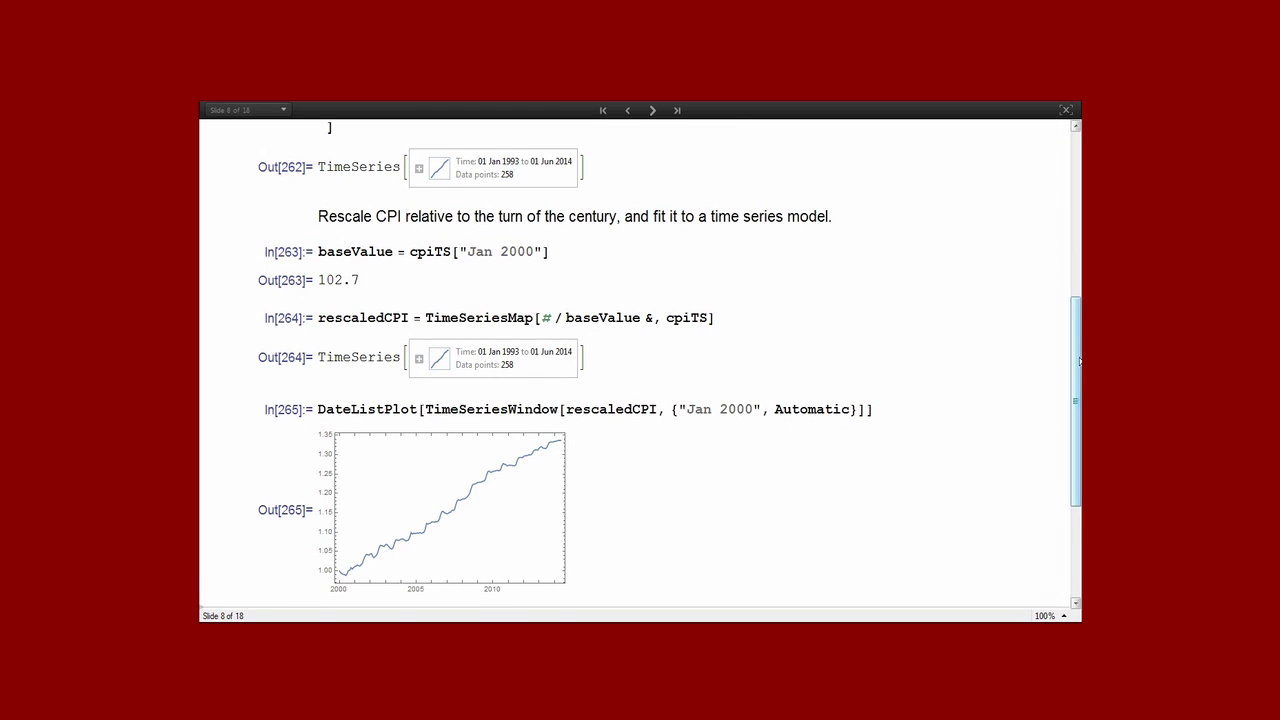
Re-fit TimeSeriesModelFit on rescaledCPI, returning an ARIMA {0, 1, 1} model.
scroll(1079, 361, "down", 1)
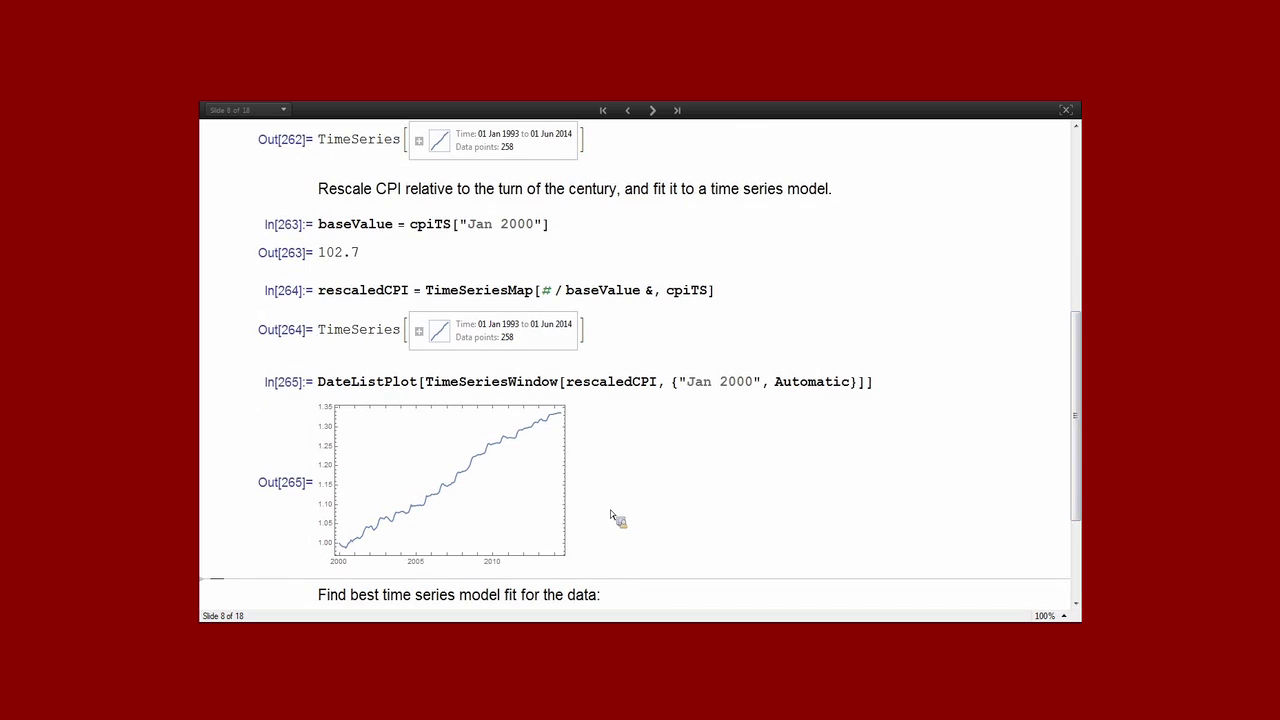
scroll(1077, 415, "down", 5)
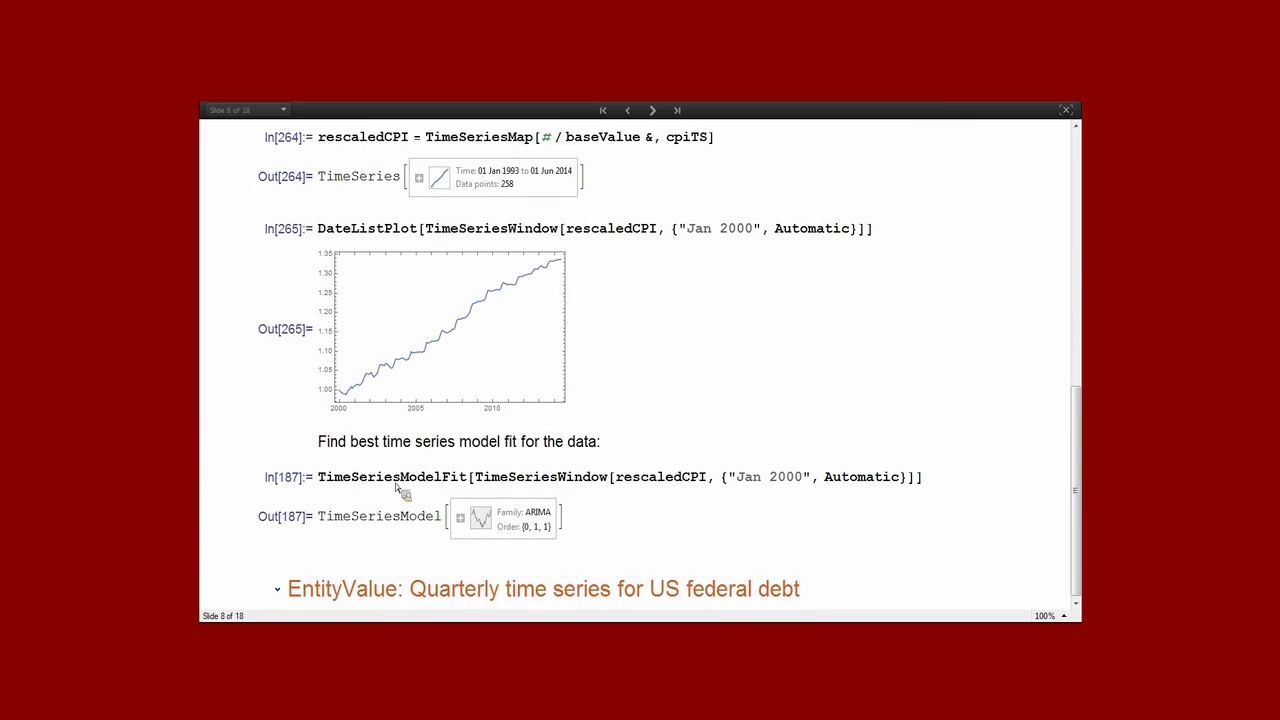
key("shift+Return")
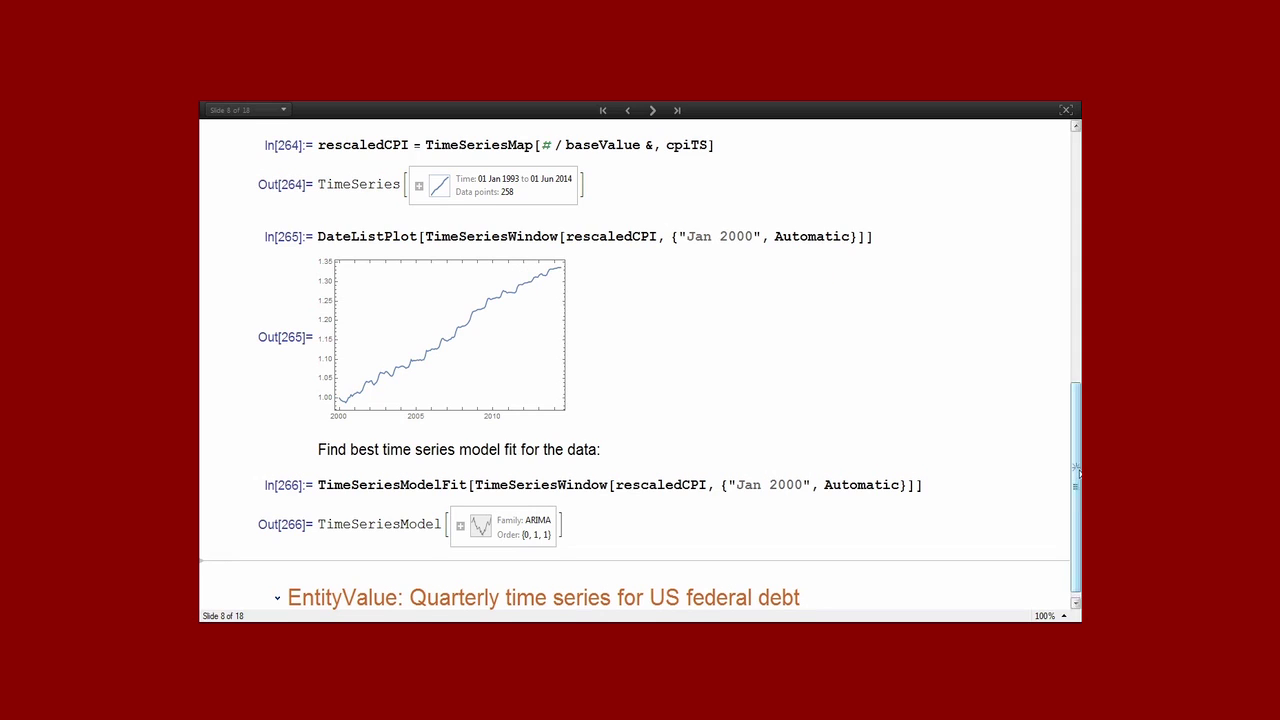
scroll(1076, 470, "down", 1)
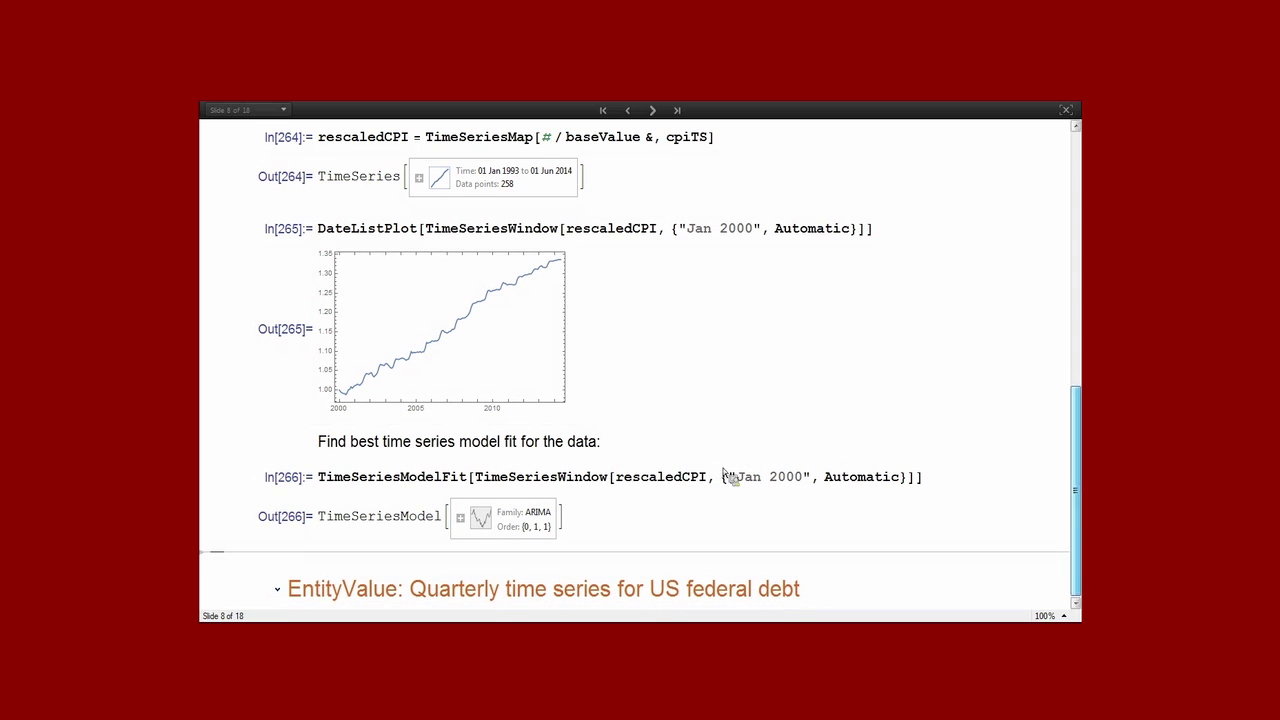
left_click(280, 591)
Define us and debt, then build the quarterly tsUSDebt series (133 points, 1981–2014).
left_click_drag(1076, 368, 1077, 503)
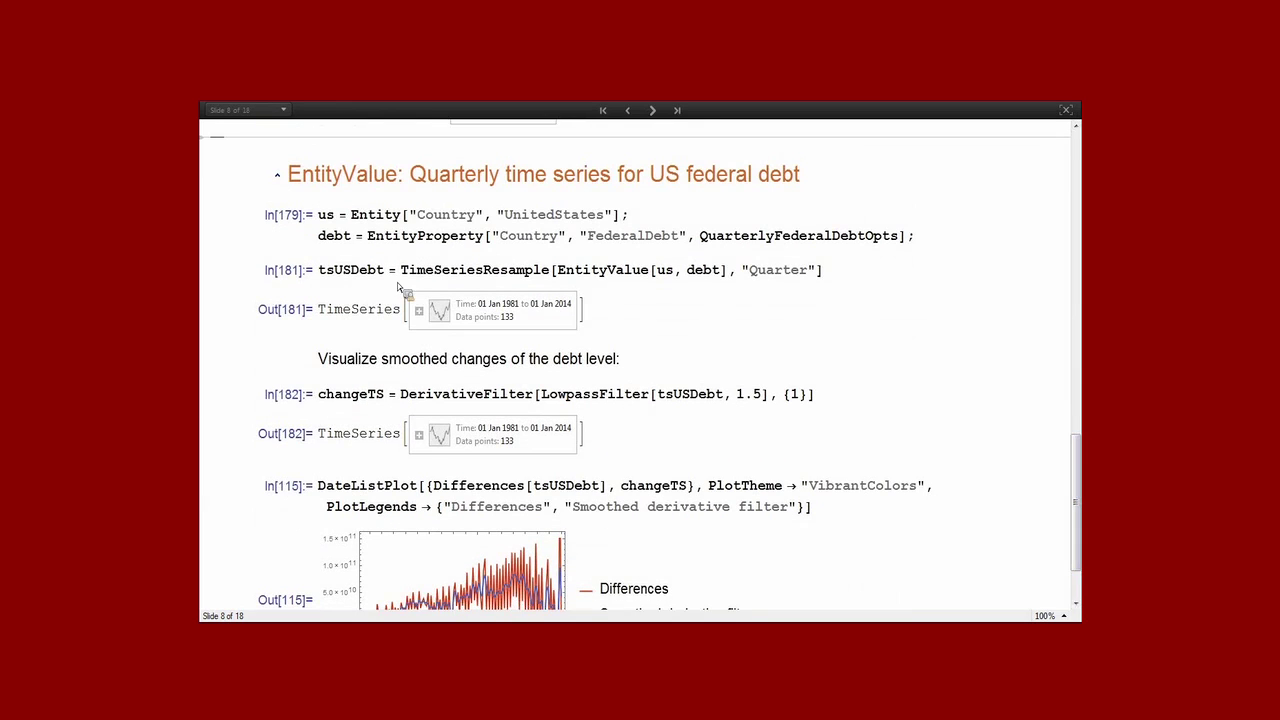
key("shift+Return")
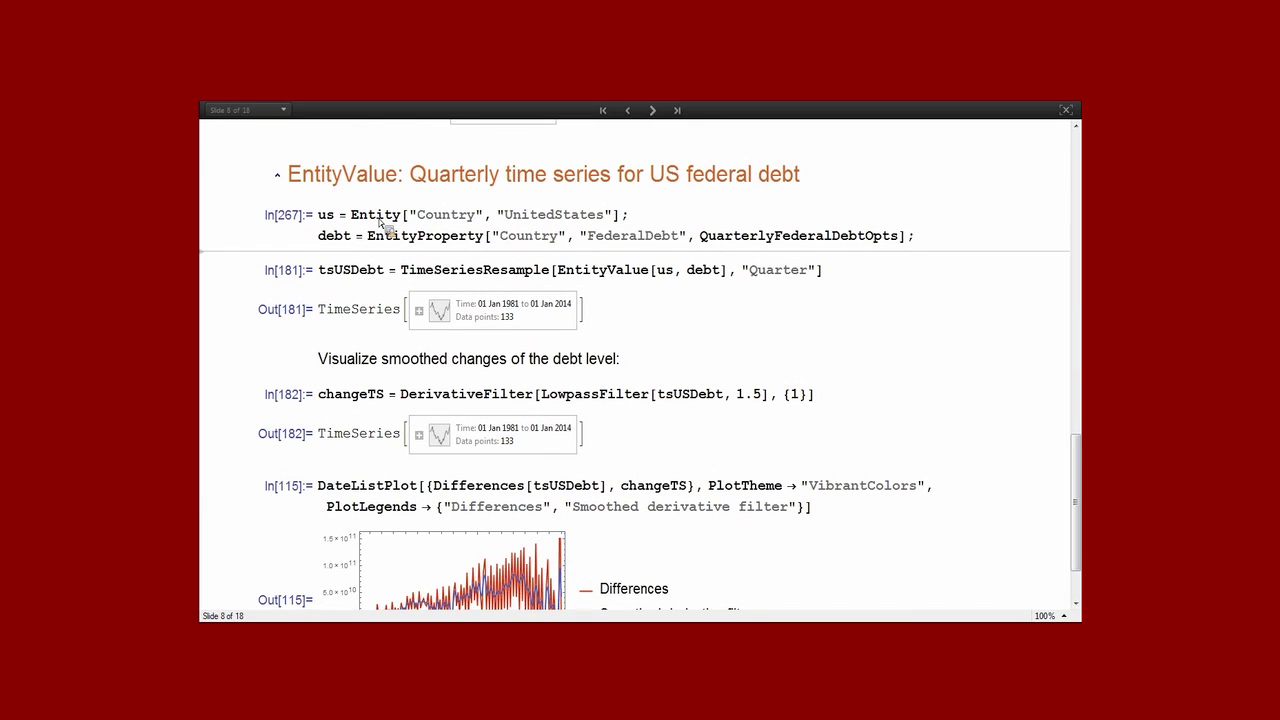
left_click(638, 278)
key("shift+Return")
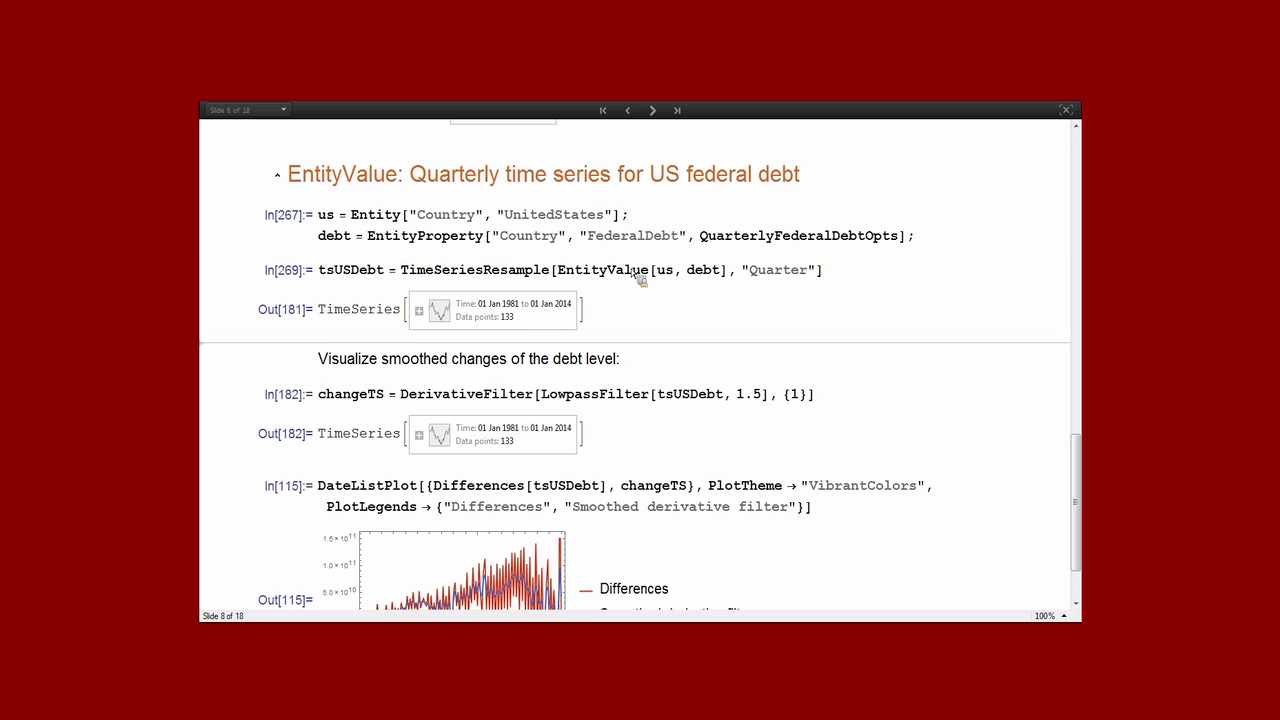
key("Down")
key("Down")
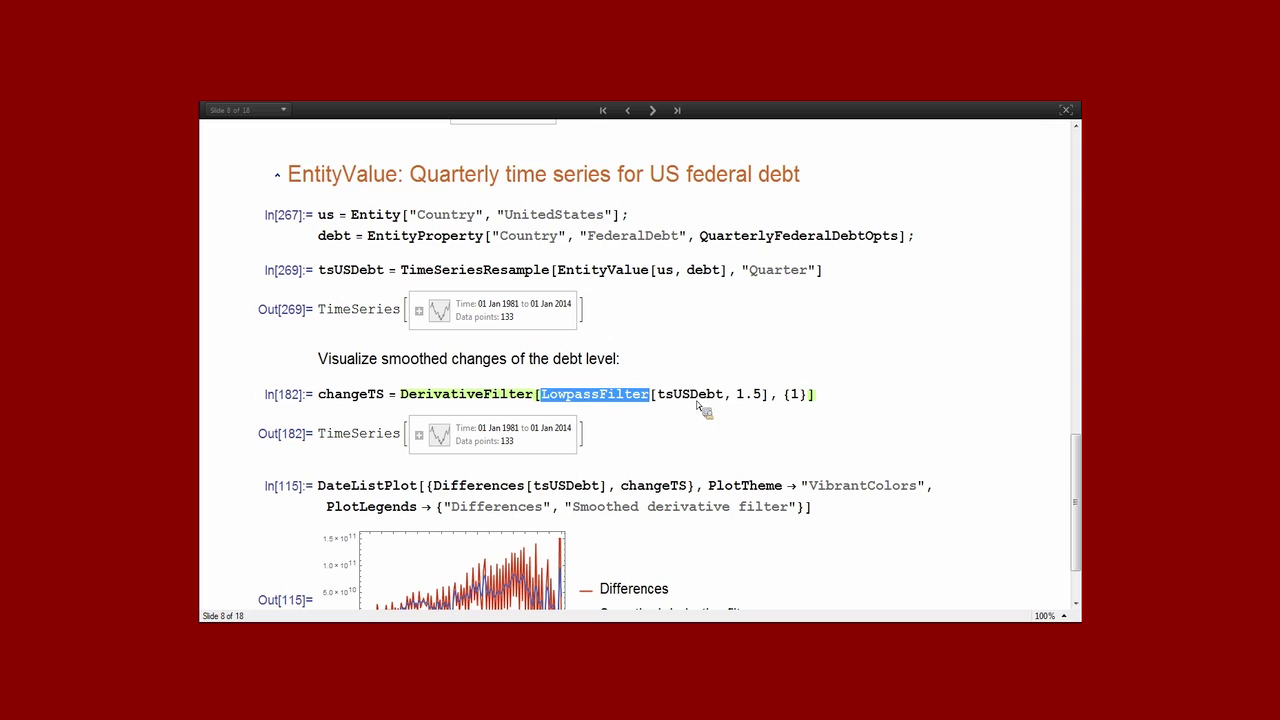
Compute the smoothed changeTS series and highlight Differences[tsUSDebt] in the plot command.
left_click(481, 398)
key("shift+Return")
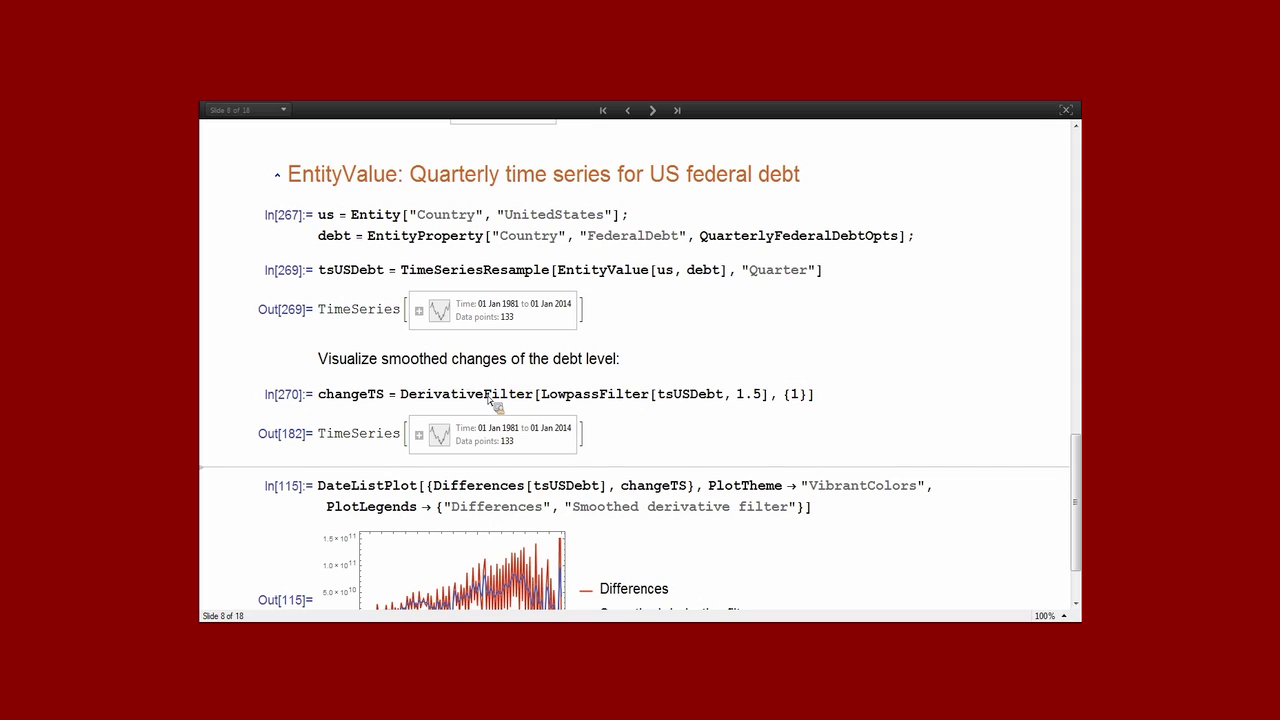
left_click_drag(1078, 473, 1078, 524)
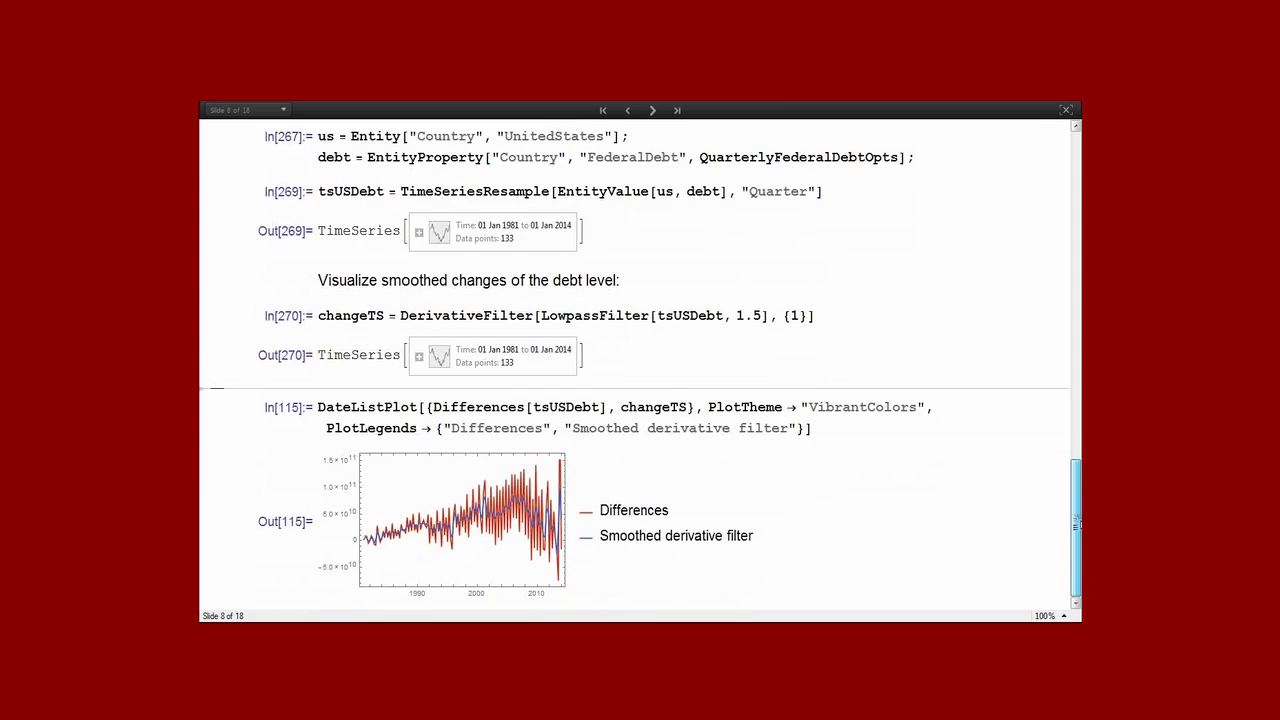
double_click(481, 410)
double_click(481, 410)
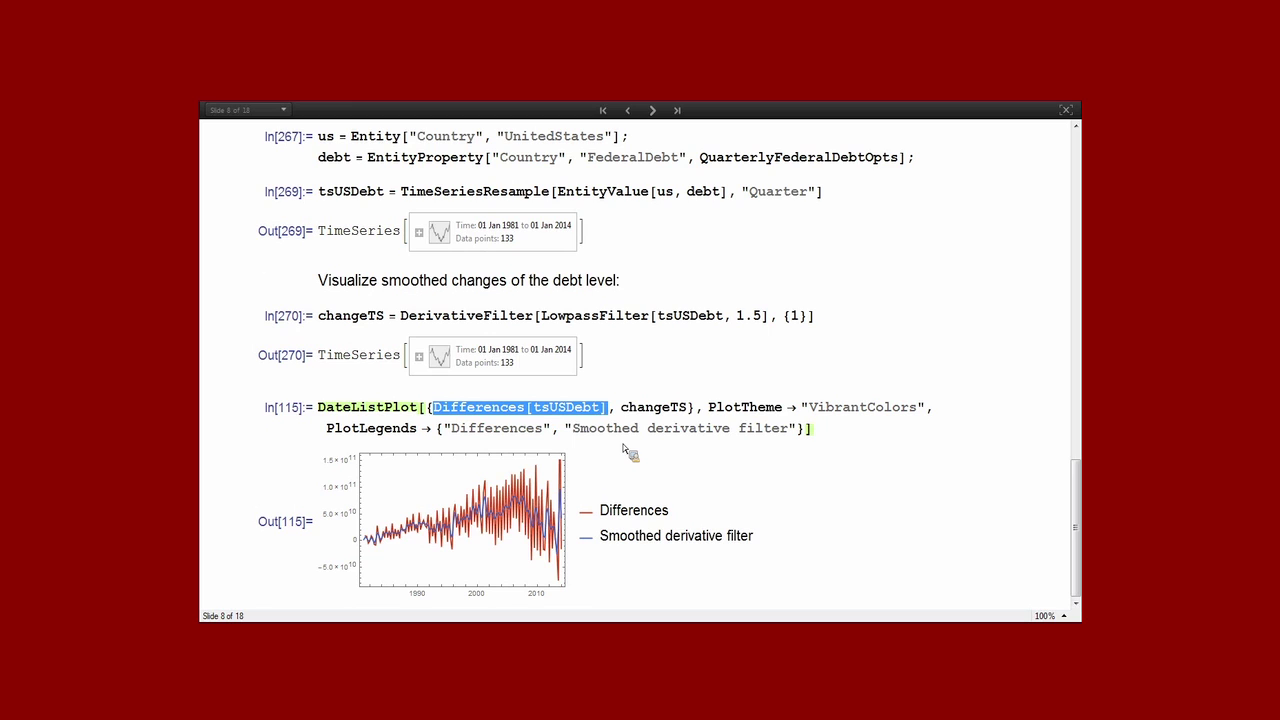
On slide 9, expand Data paclets and highlight the Kansas City AirPressureData call and coordinates.
left_click(652, 111)
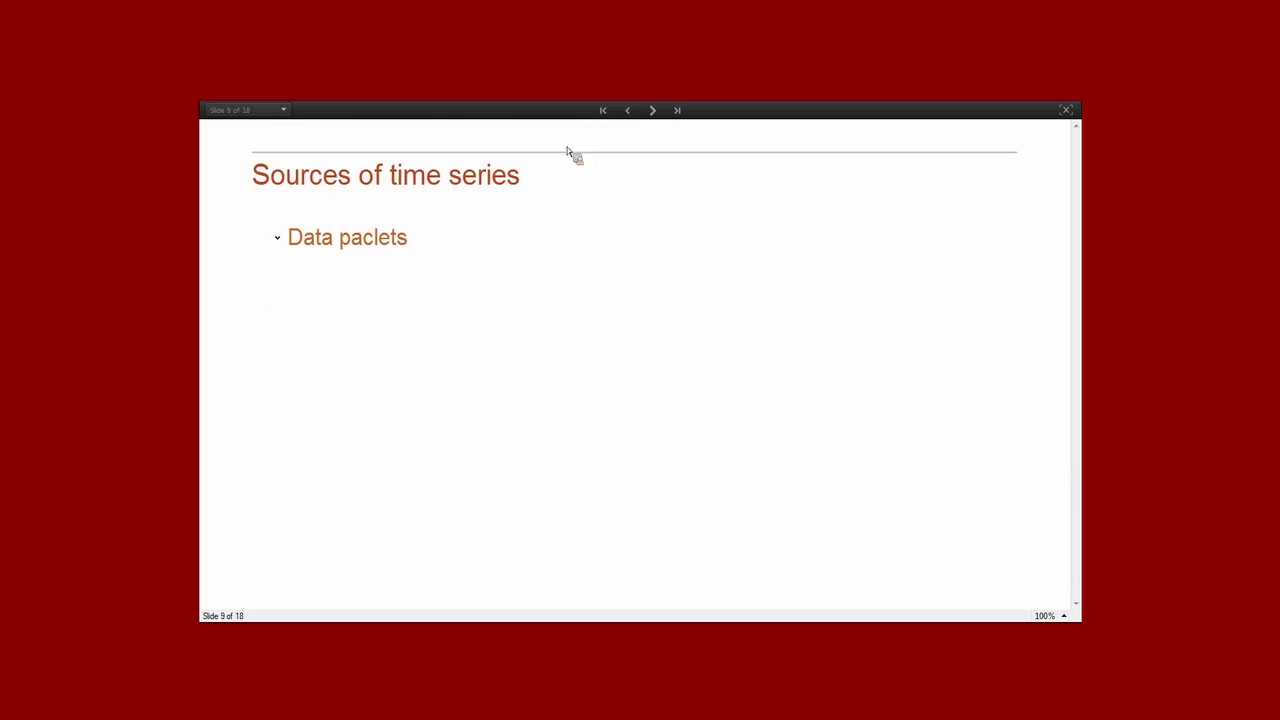
left_click(280, 240)
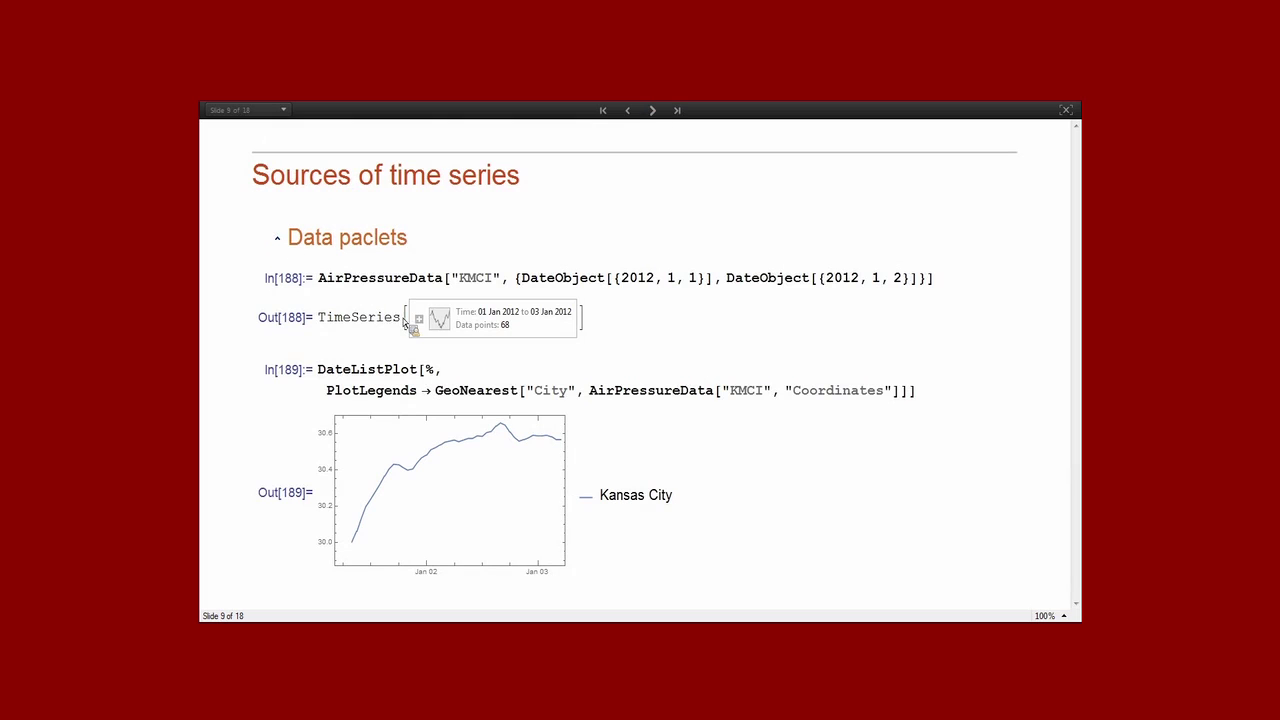
left_click(360, 280)
left_click_drag(522, 278, 722, 300)
left_click(715, 301)
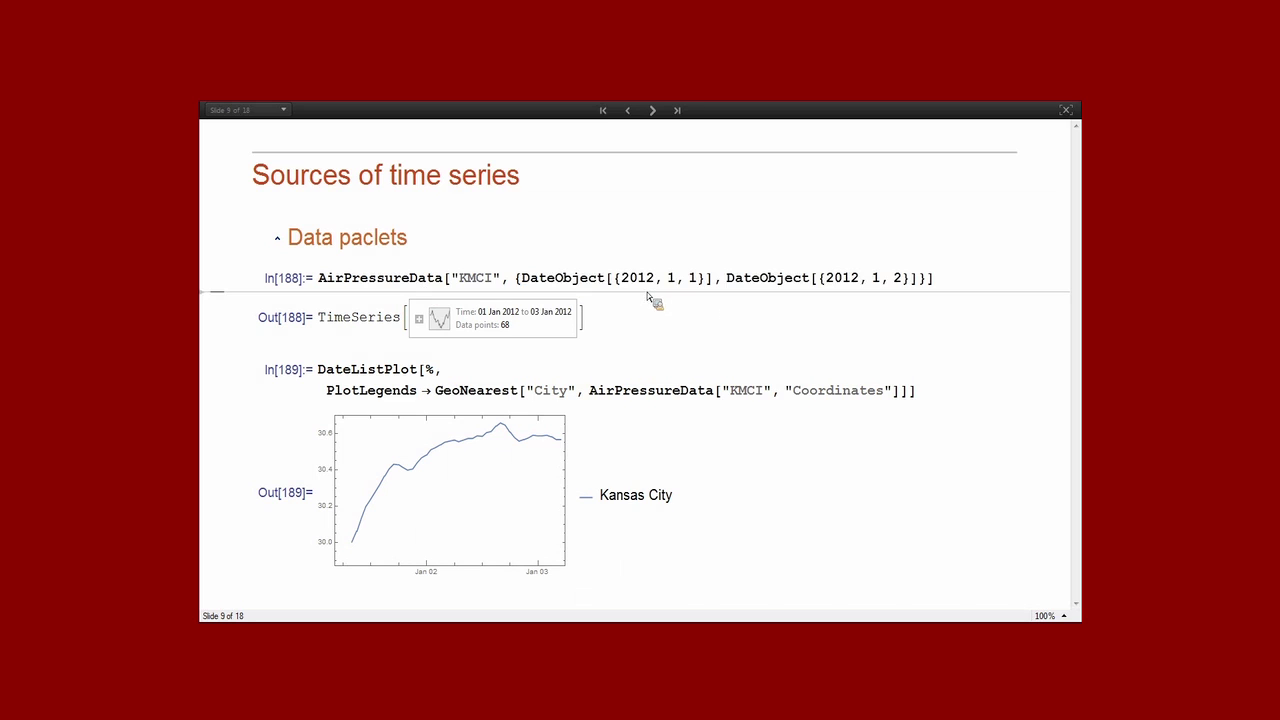
left_click(459, 283)
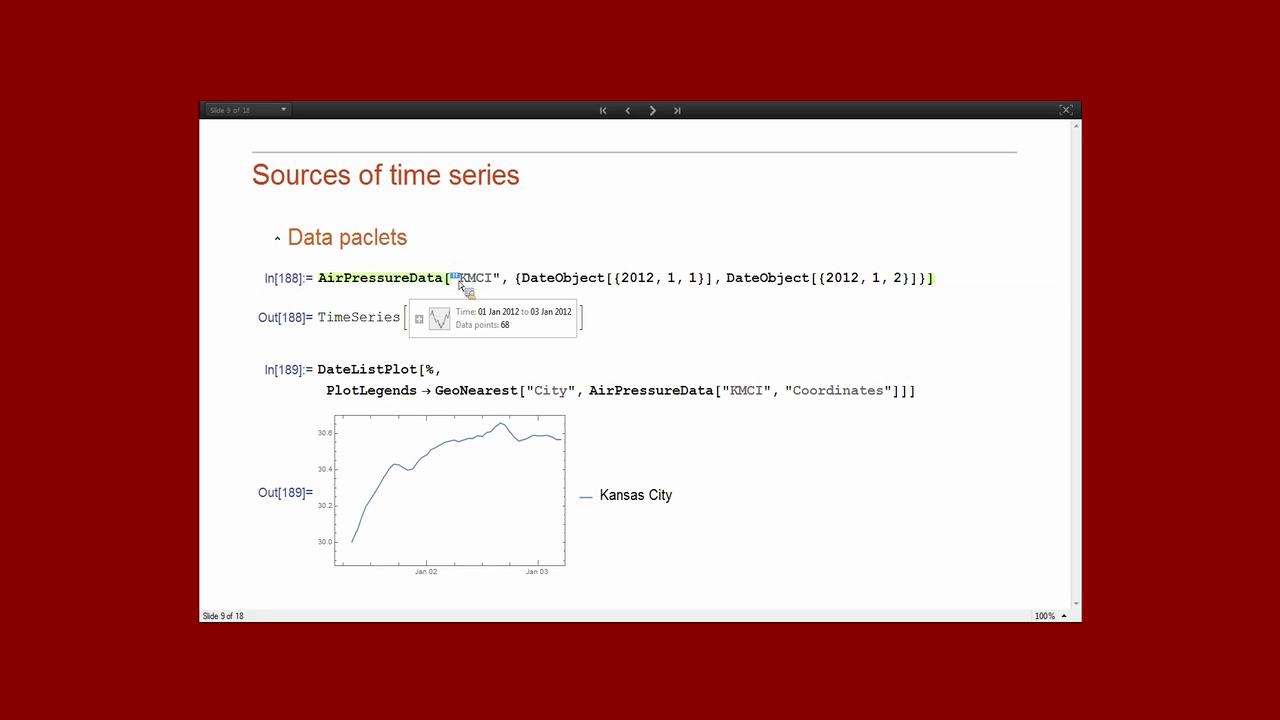
triple_click(678, 398)
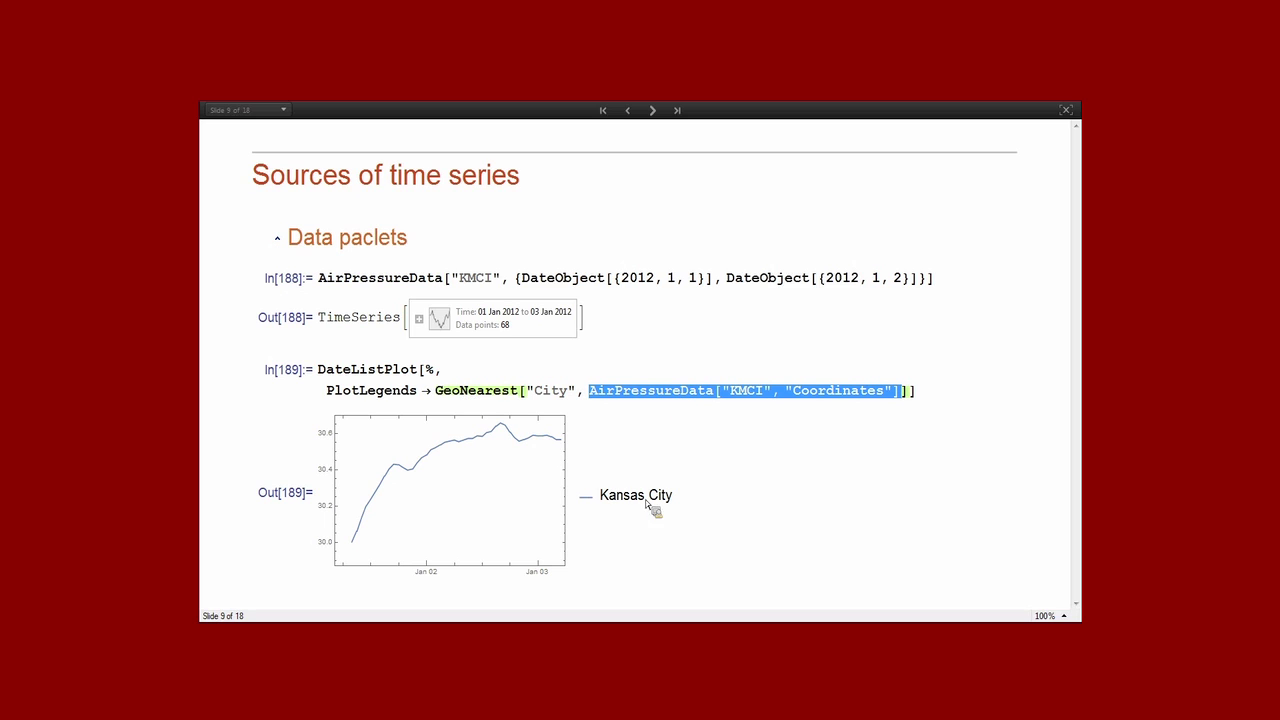
left_click(653, 111)
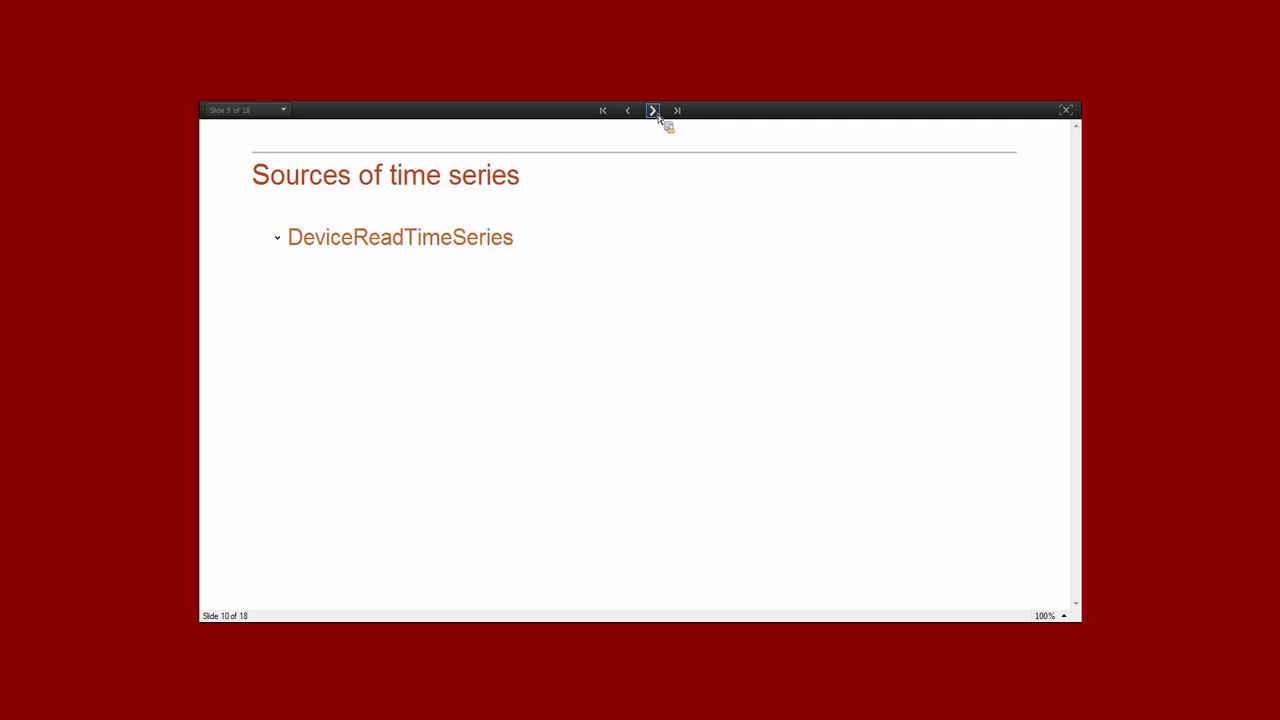
Connect the RandomSignalDemo device, read a 200-point tsDev series, and inspect its summary.
left_click(278, 239)
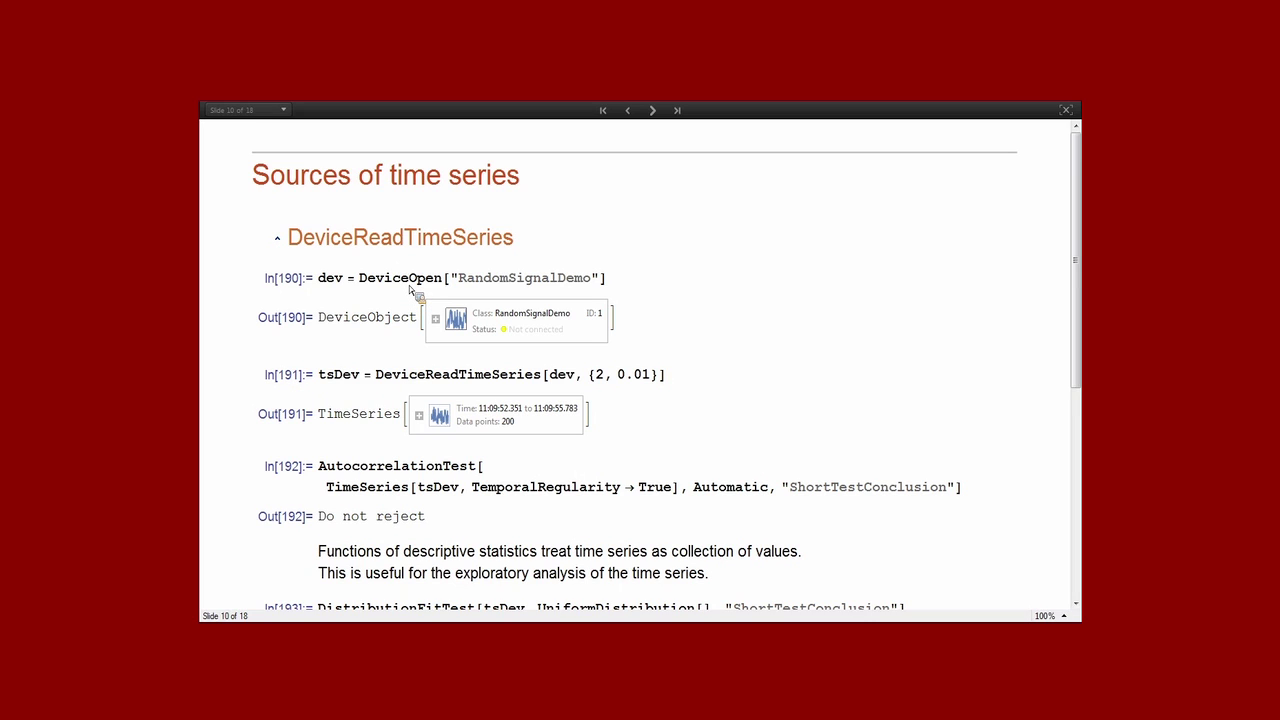
key("shift+Return")
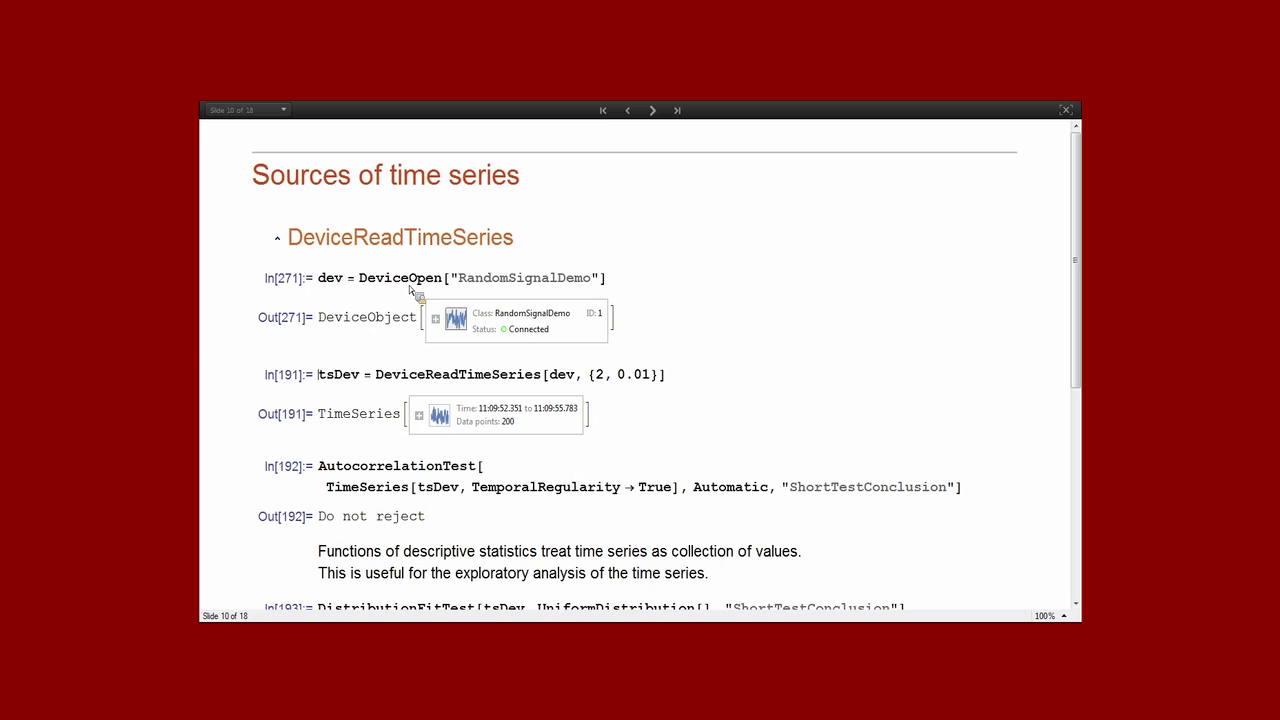
key("shift+Return")
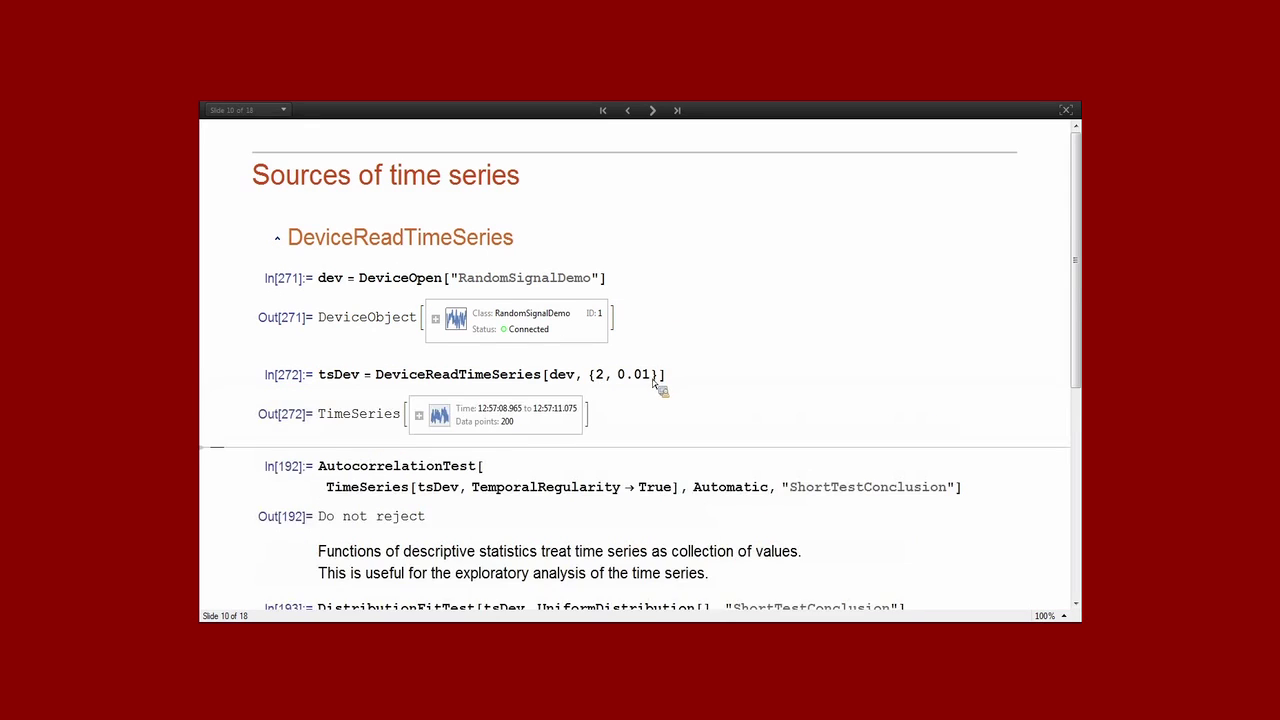
scroll(1000, 386, "down", 3)
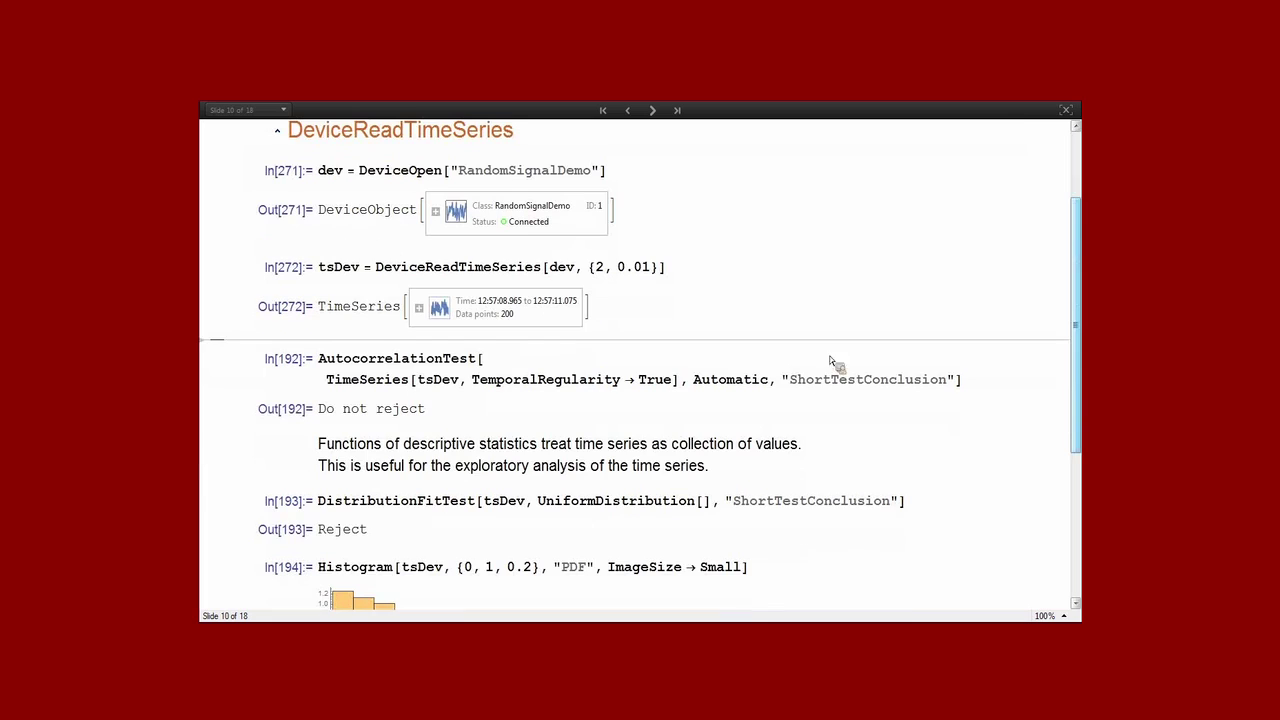
left_click(419, 308)
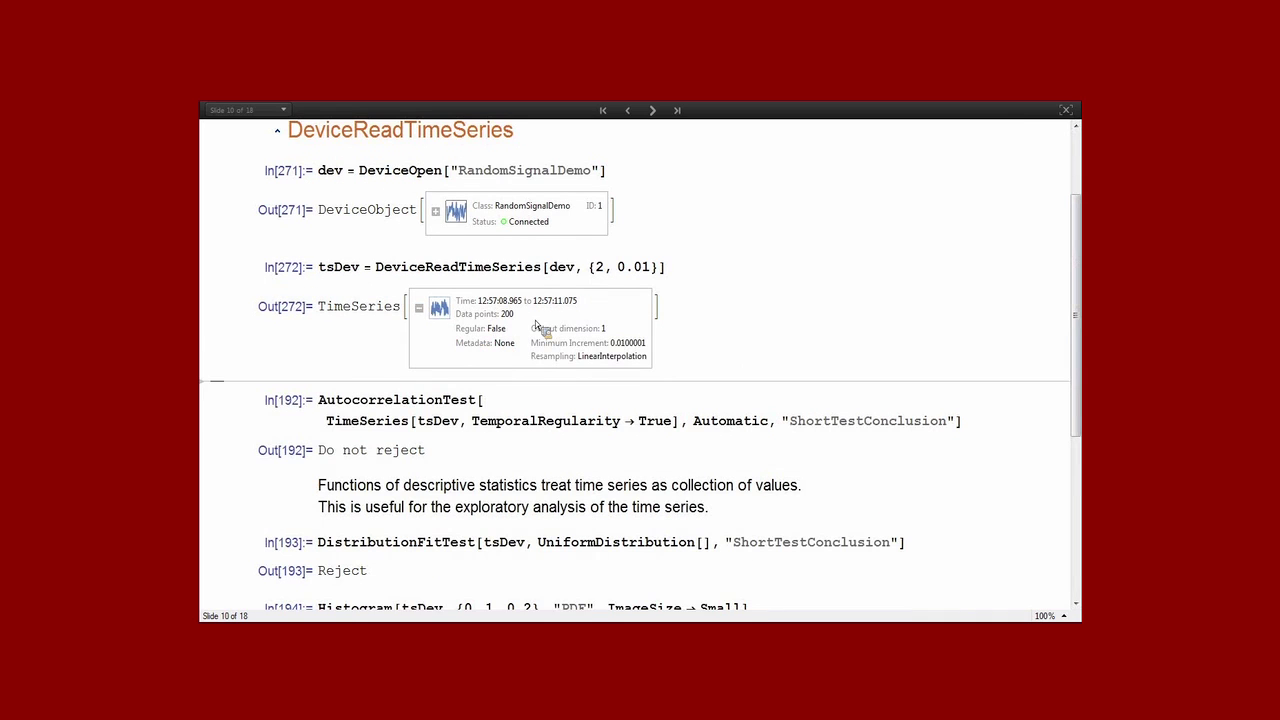
left_click(419, 309)
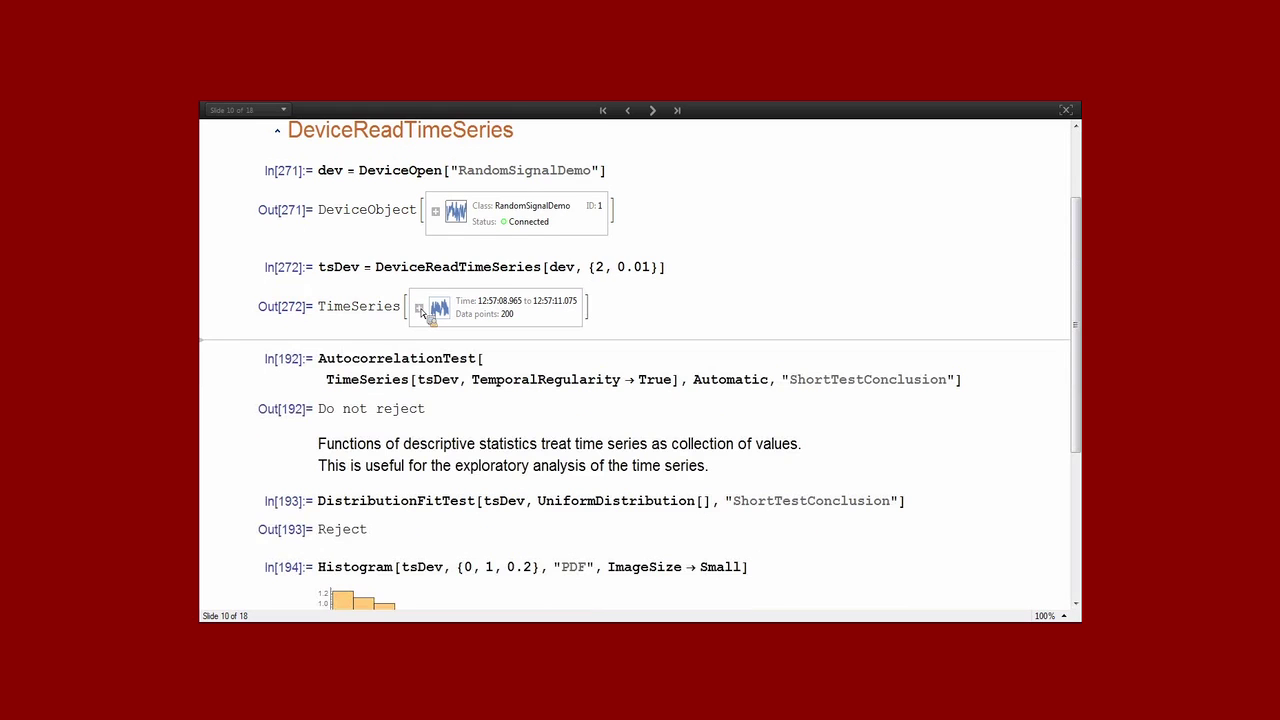
Rerun AutocorrelationTest with TemporalRegularity → True, which returns 'Do not reject'.
left_click(378, 384)
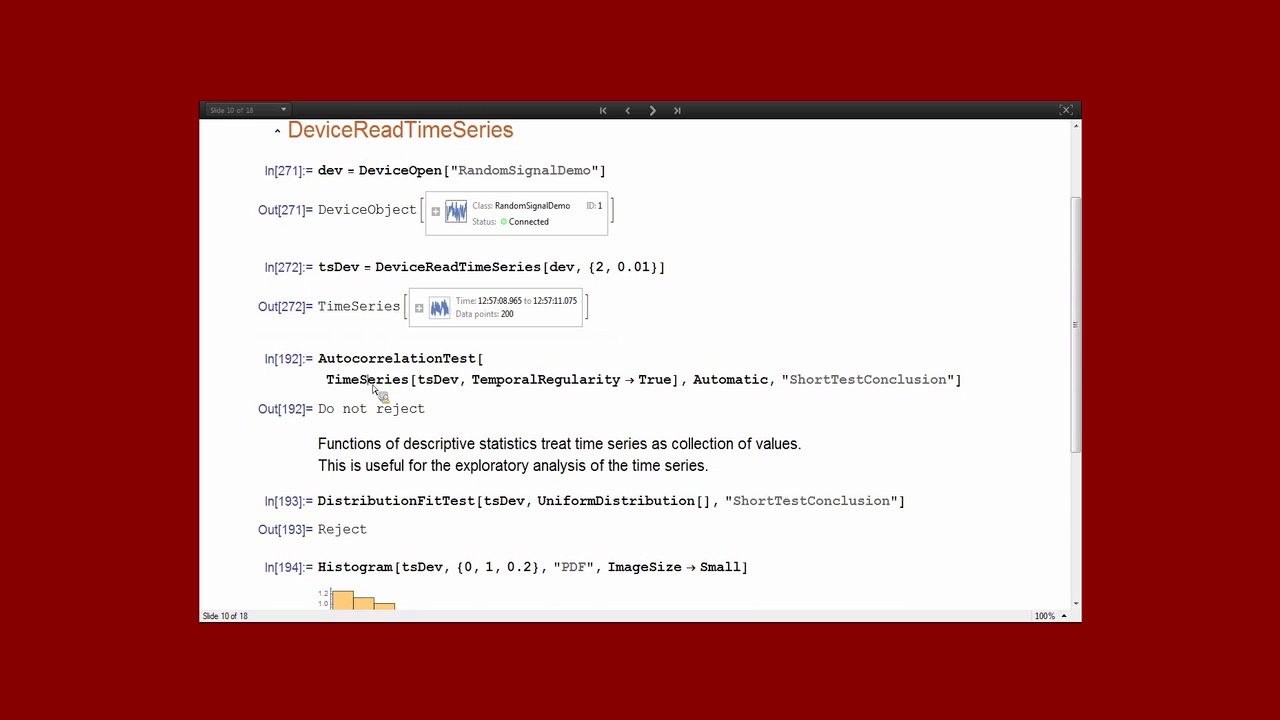
double_click(612, 389)
left_click(611, 388)
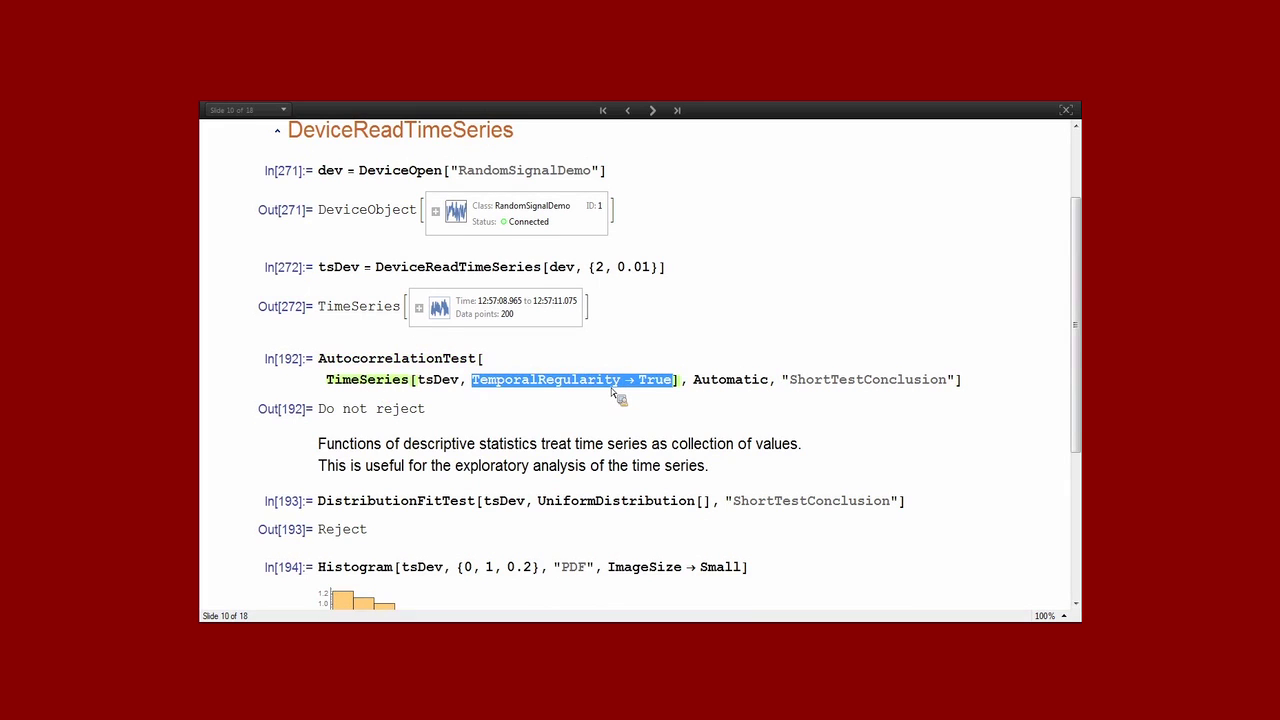
key("shift+Return")
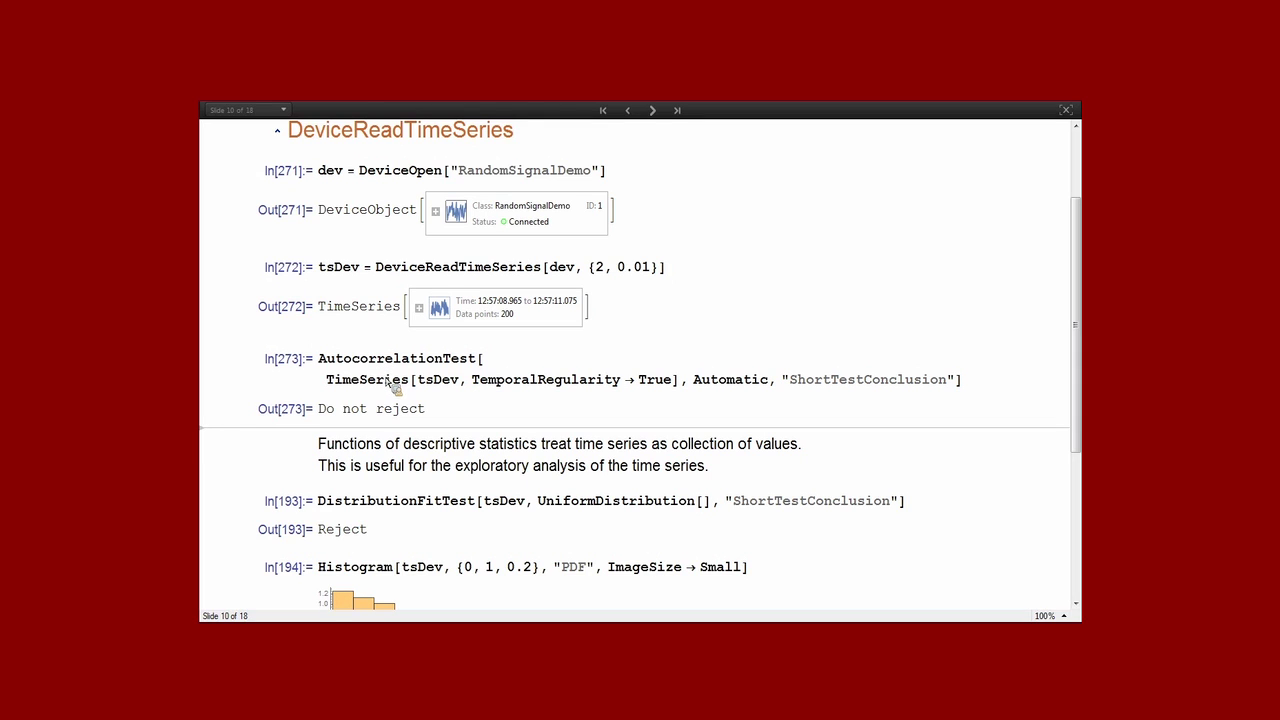
left_click_drag(1079, 383, 1079, 410)
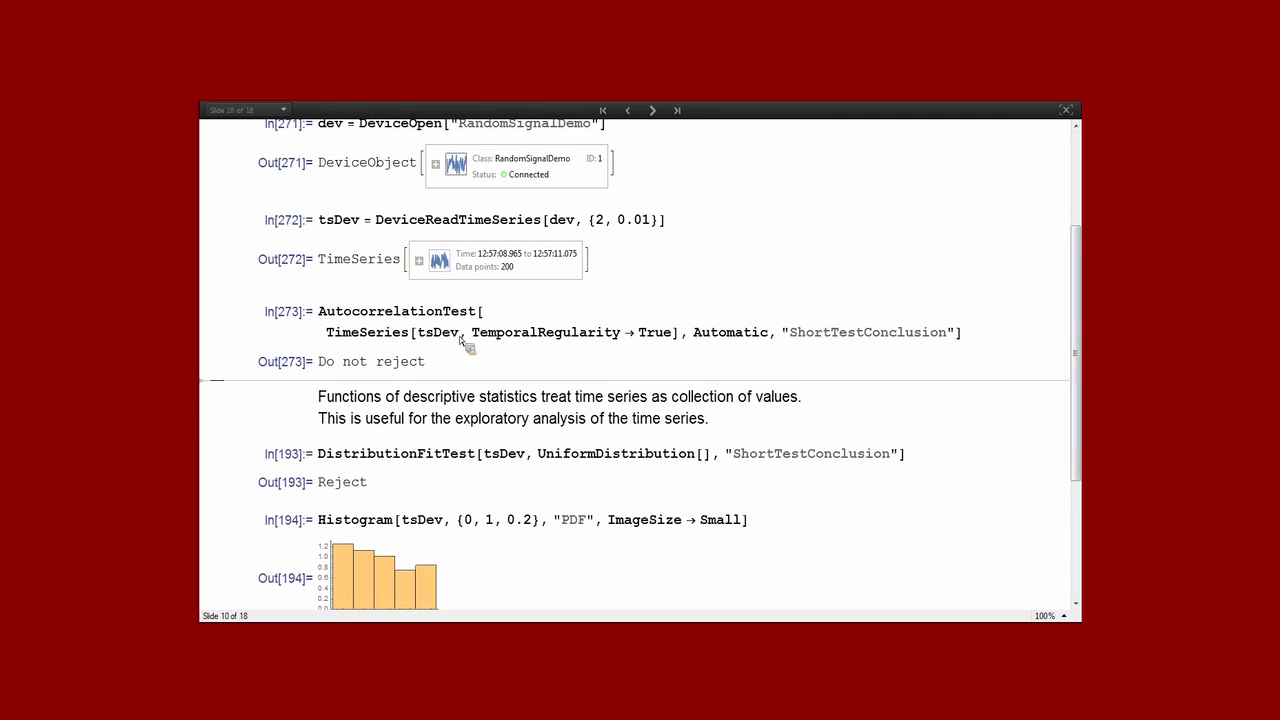
Rerun the uniform DistributionFitTest on tsDev and redraw its histogram.
scroll(1078, 352, "down", 4)
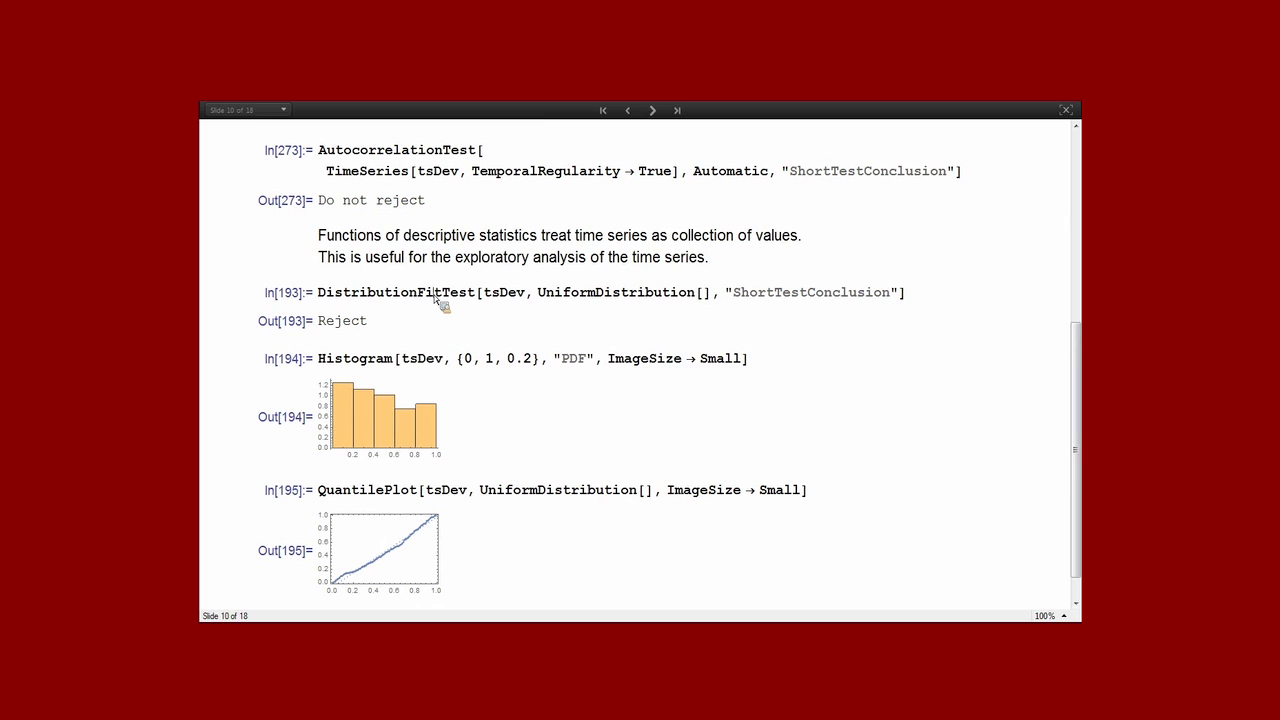
left_click(610, 300)
key("shift+Return")
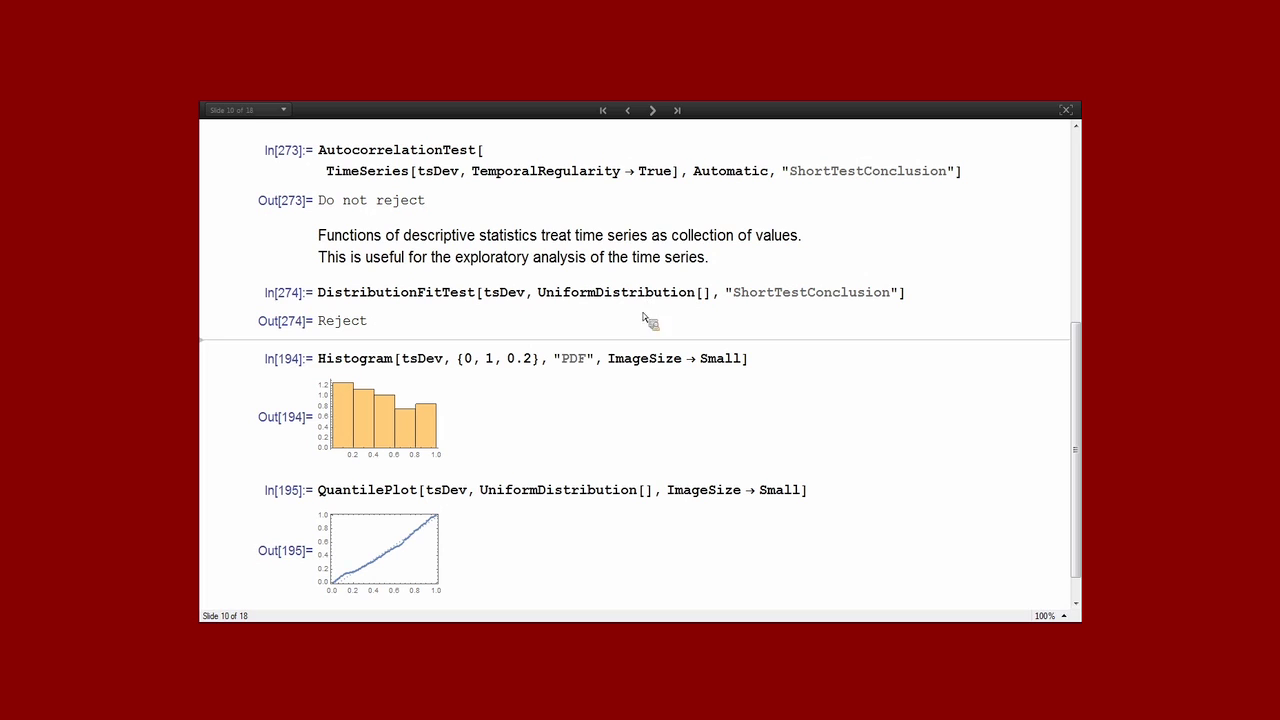
left_click(637, 360)
key("shift+Return")
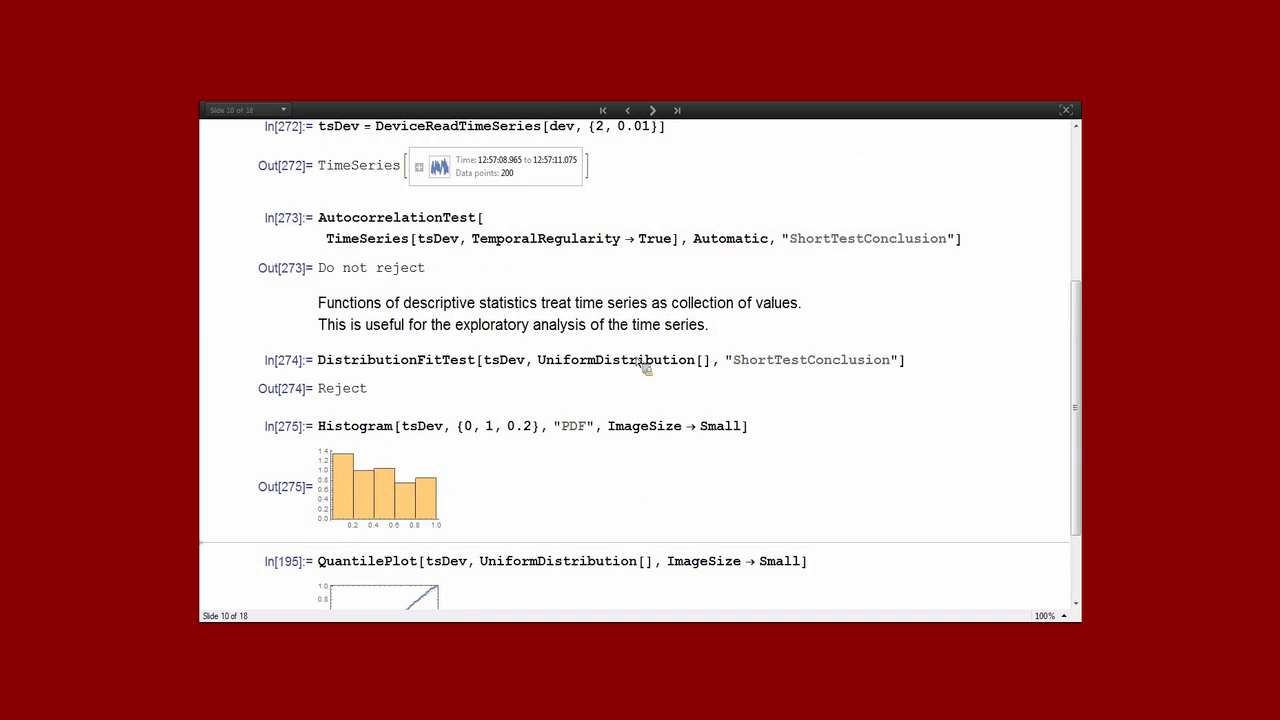
Redraw the QuantilePlot of tsDev against the uniform distribution.
scroll(1078, 354, "down", 2)
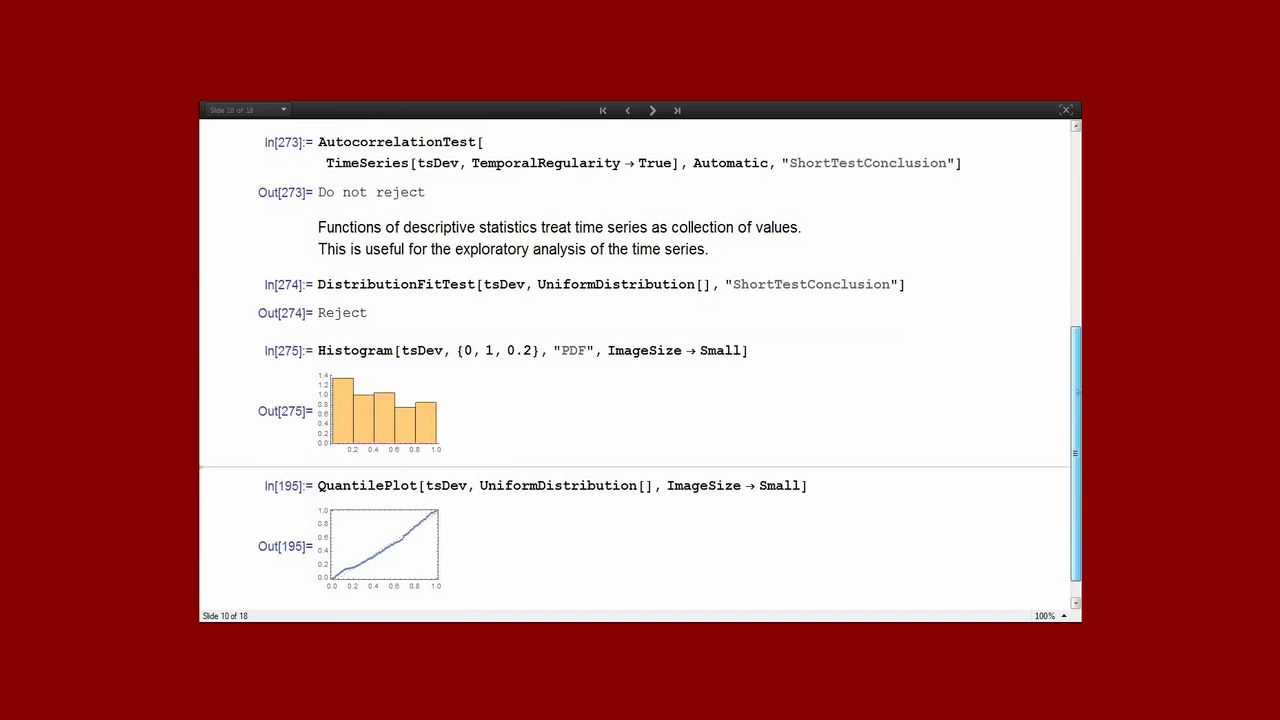
scroll(480, 396, "down", 1)
mouse_move(355, 395)
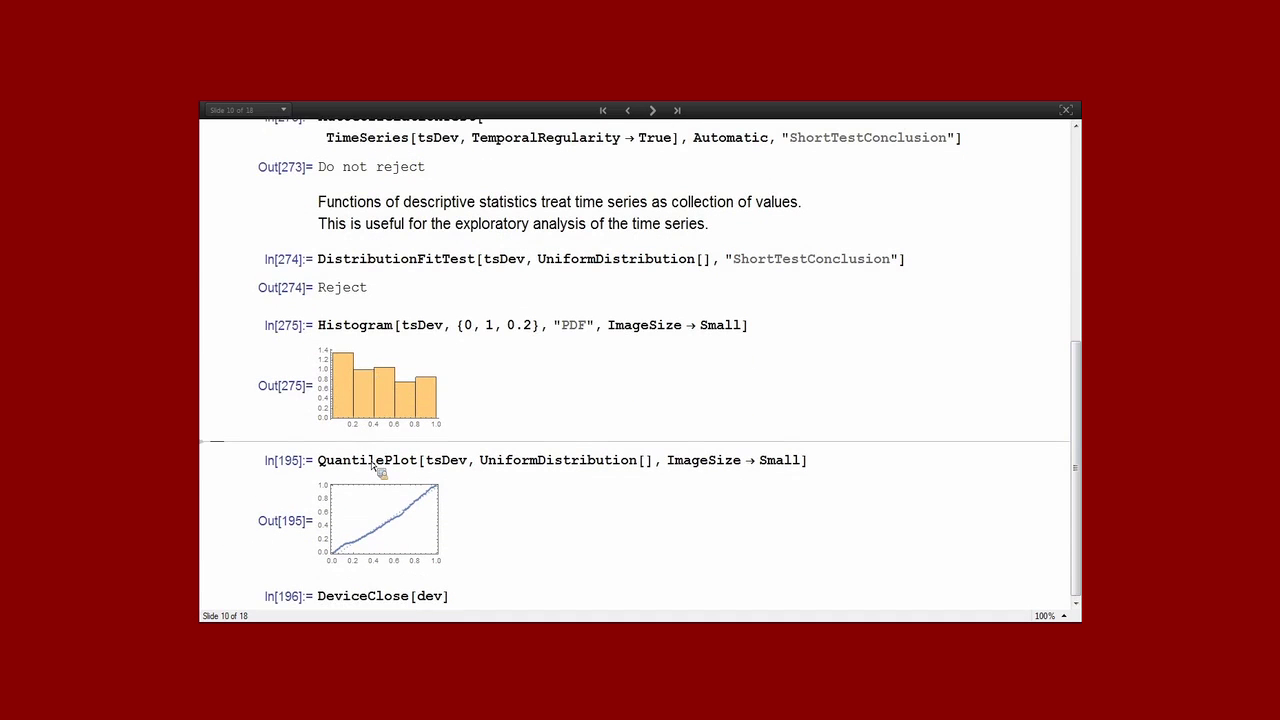
left_click(372, 465)
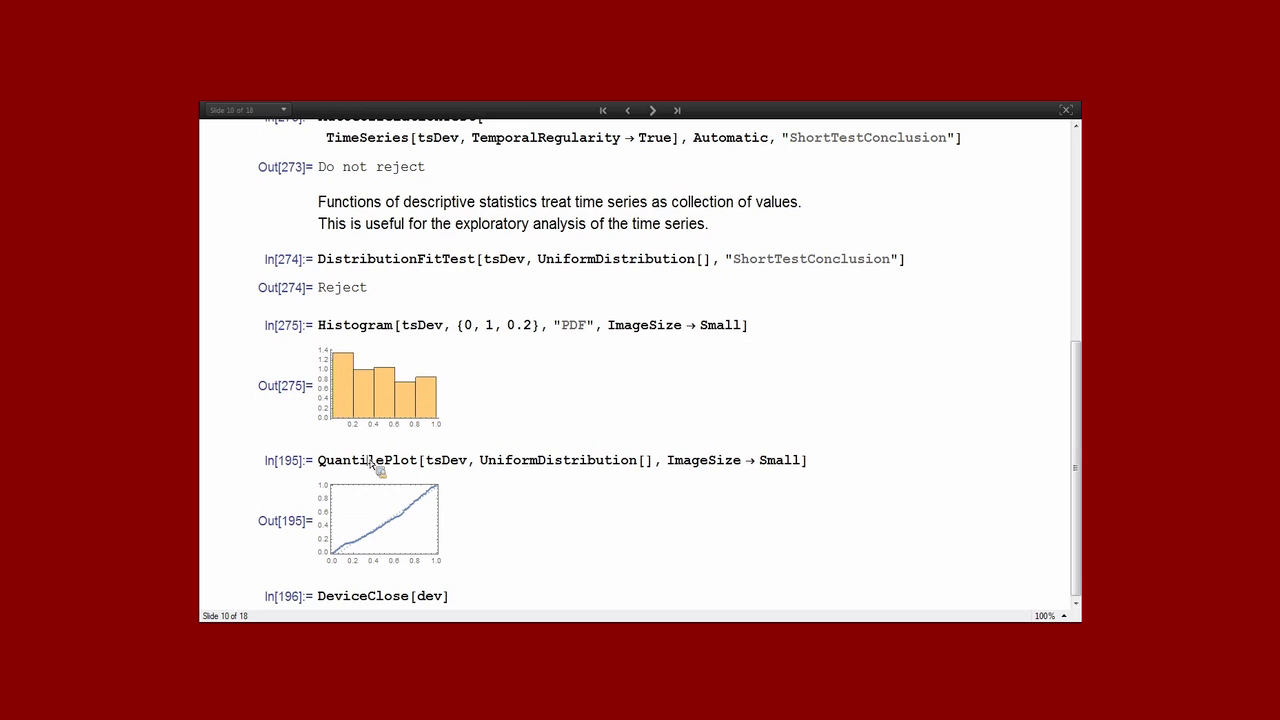
key("shift+Return")
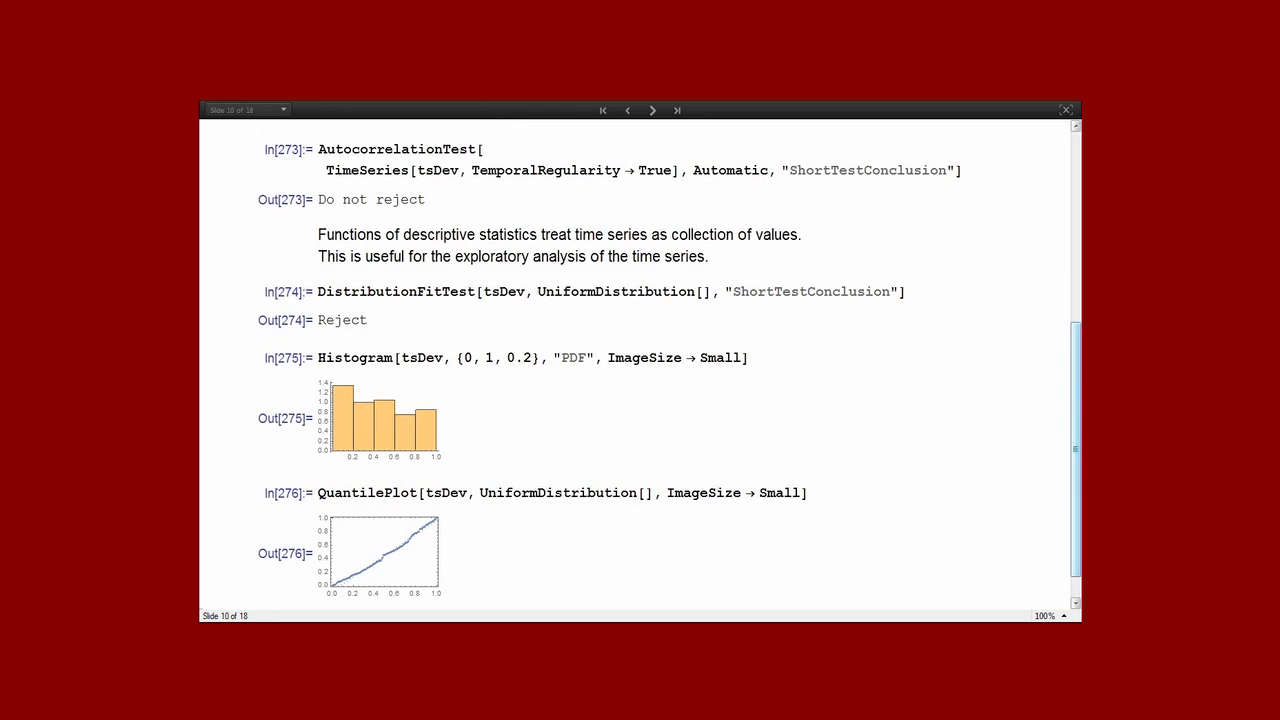
Close the random signal device with DeviceClose[dev].
scroll(1078, 383, "down", 1)
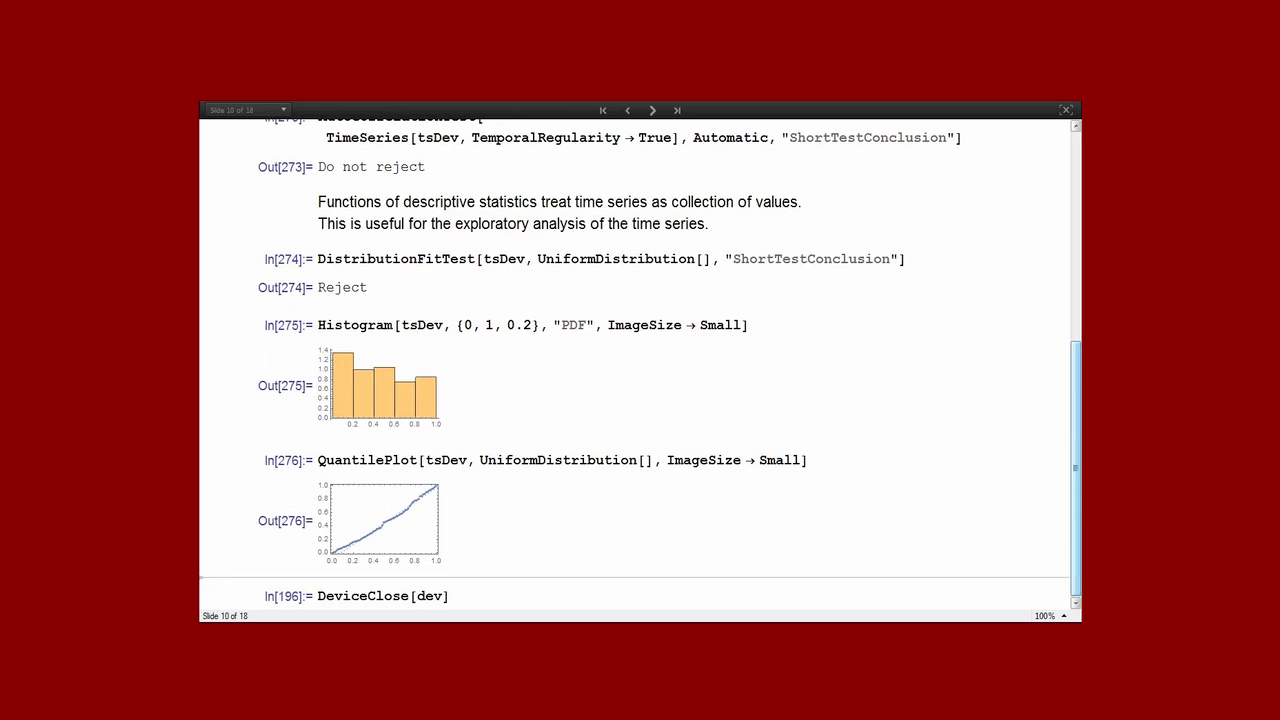
left_click(415, 597)
key("shift+Return")
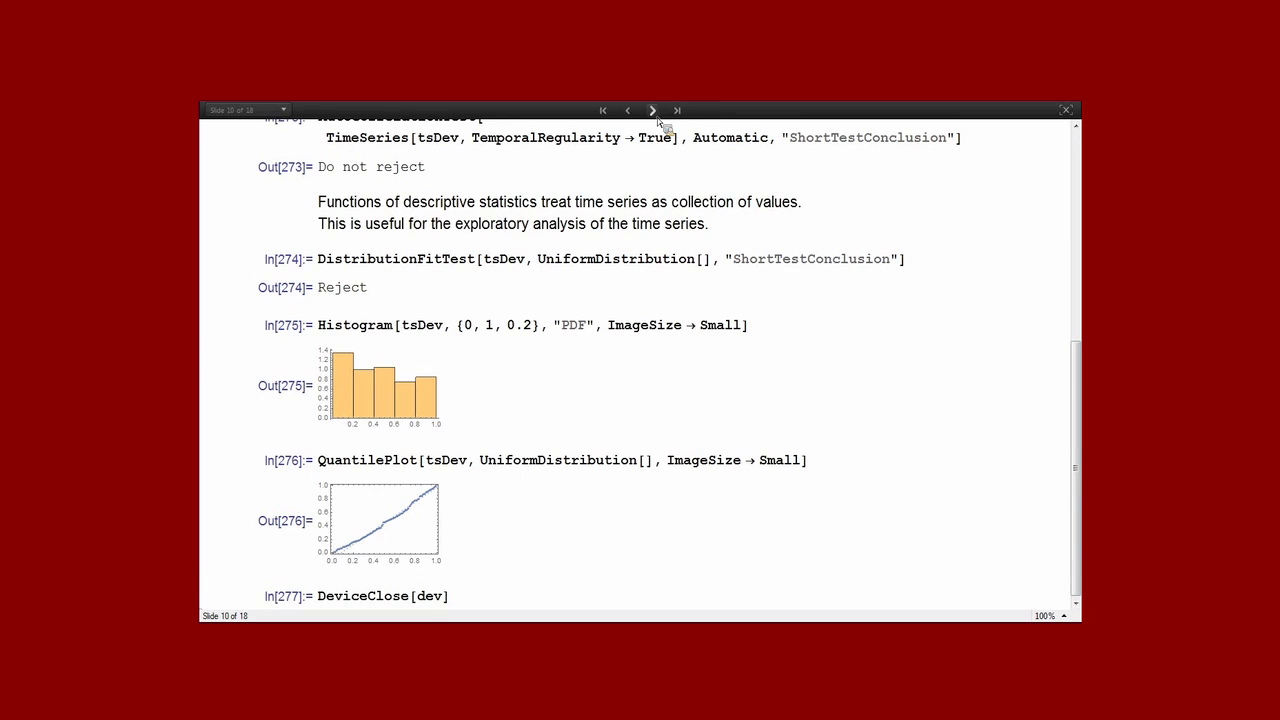
Go to the Sources of time series slide and regenerate the 250-path RandomFunction ARMA ensemble tdARMA.
left_click(653, 110)
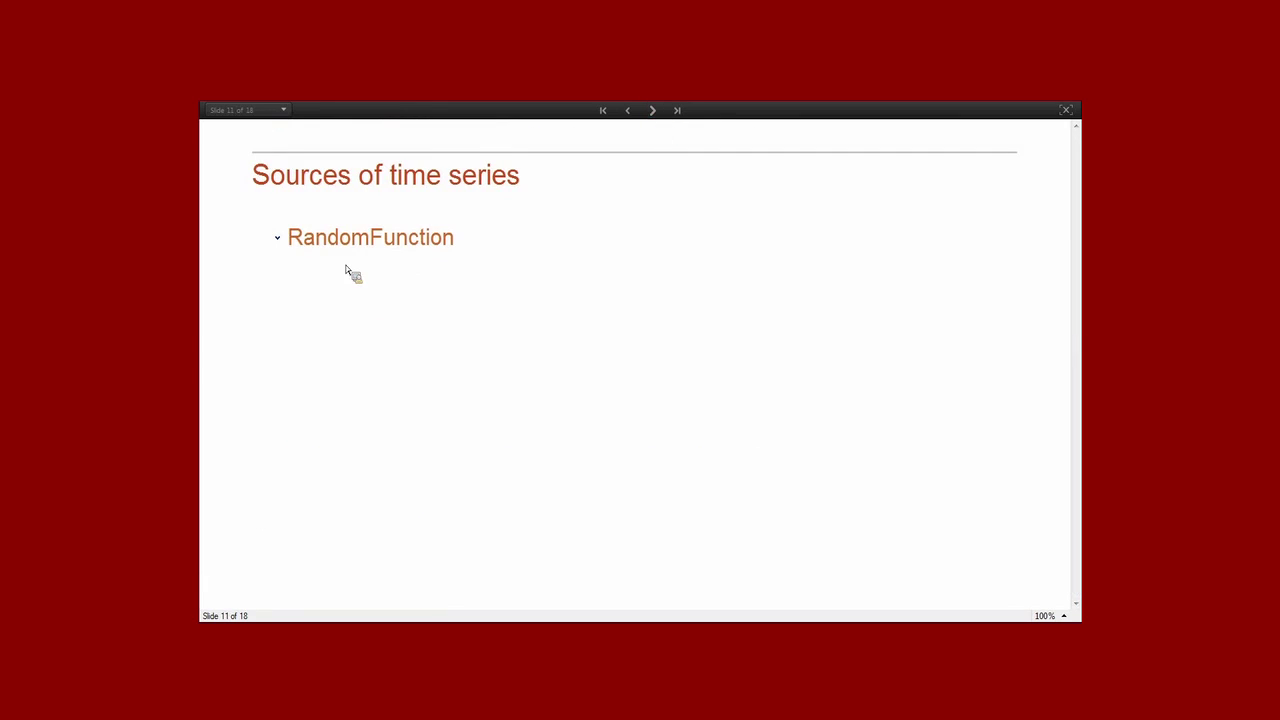
left_click(282, 241)
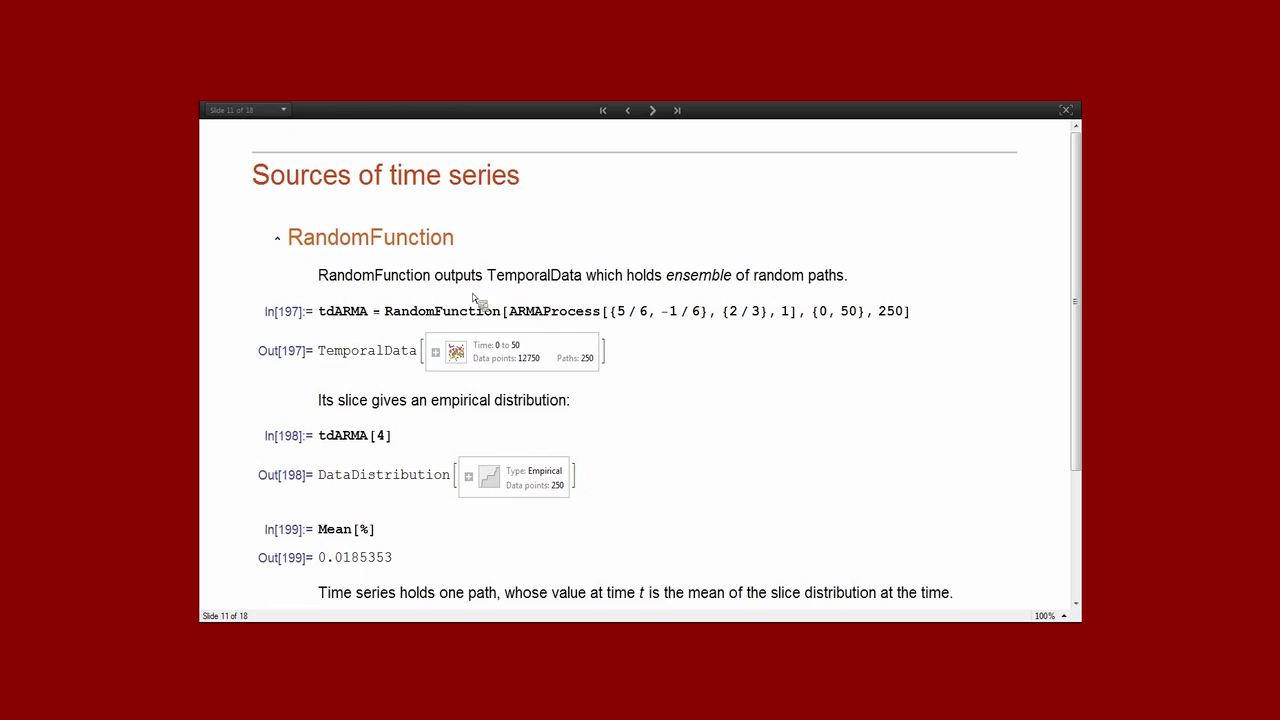
left_click(538, 313)
key("shift+Return")
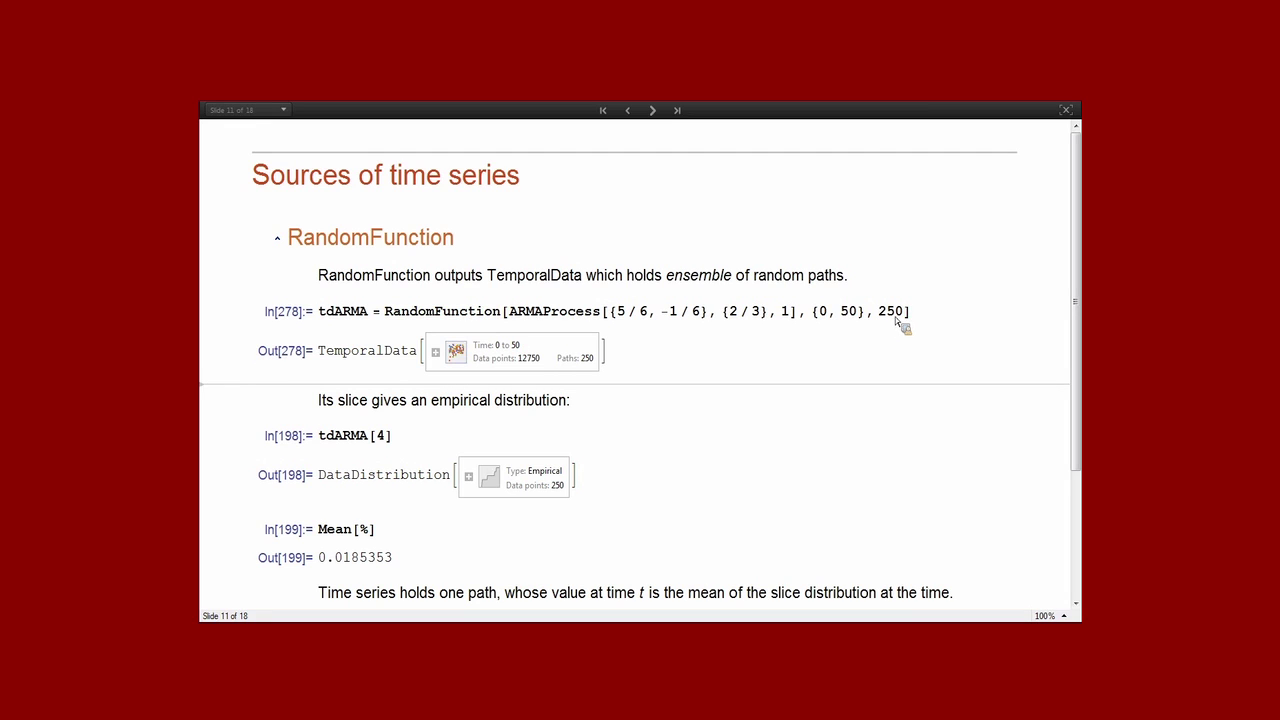
Recompute the slice tdARMA[4] and its mean, -0.155283.
left_click(368, 352)
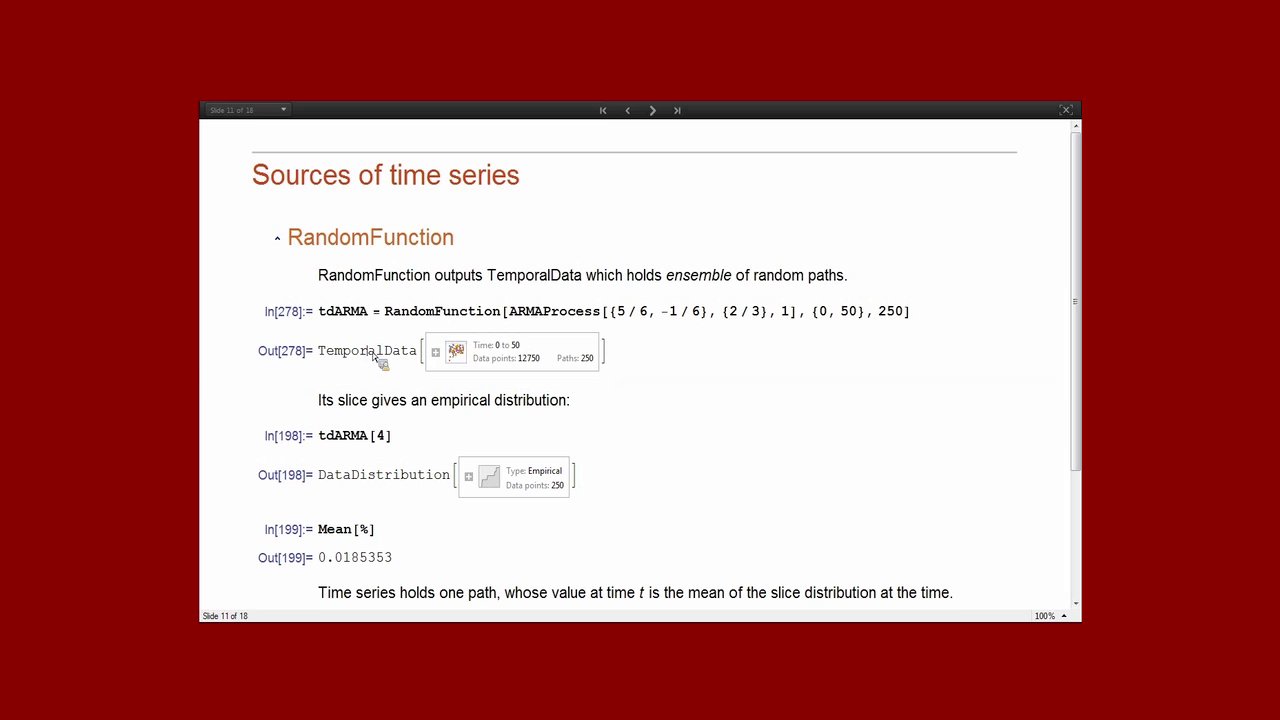
left_click(360, 438)
key("shift+Return")
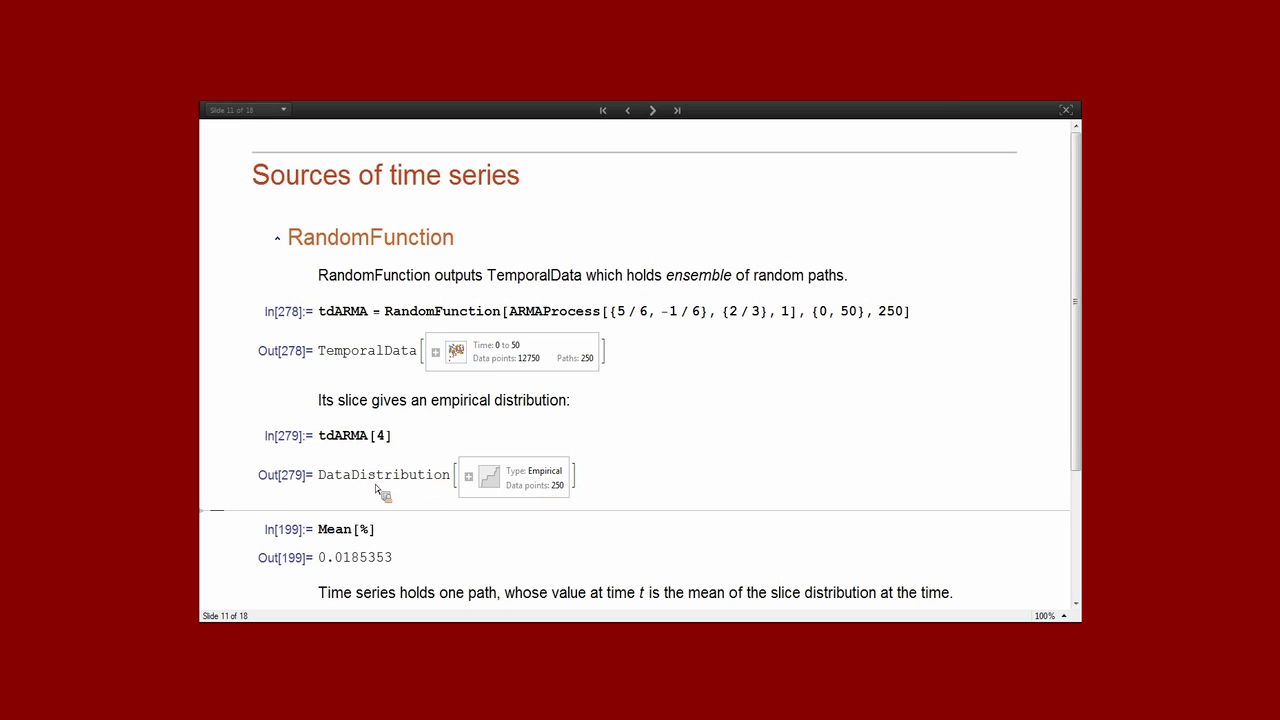
left_click(368, 530)
key("shift+Return")
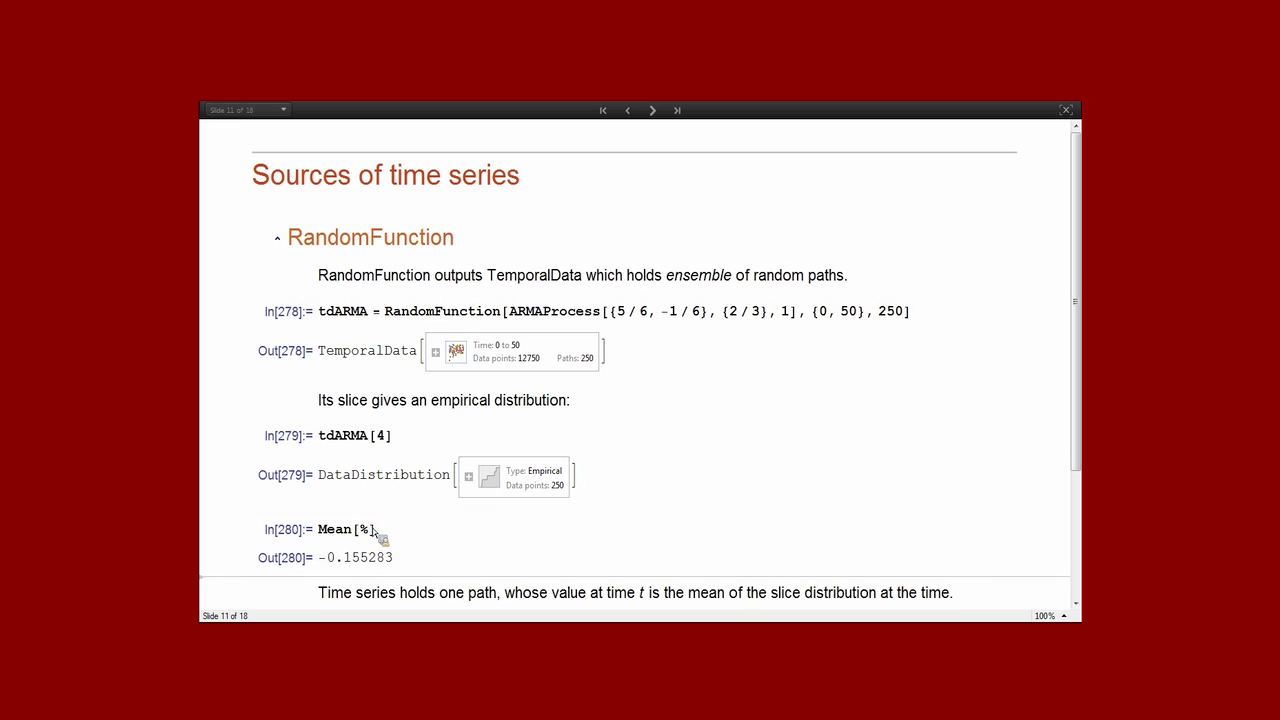
Convert tdARMA into the tsARMA time series and evaluate tsARMA[4], giving -0.155283.
left_click_drag(1078, 337, 1078, 488)
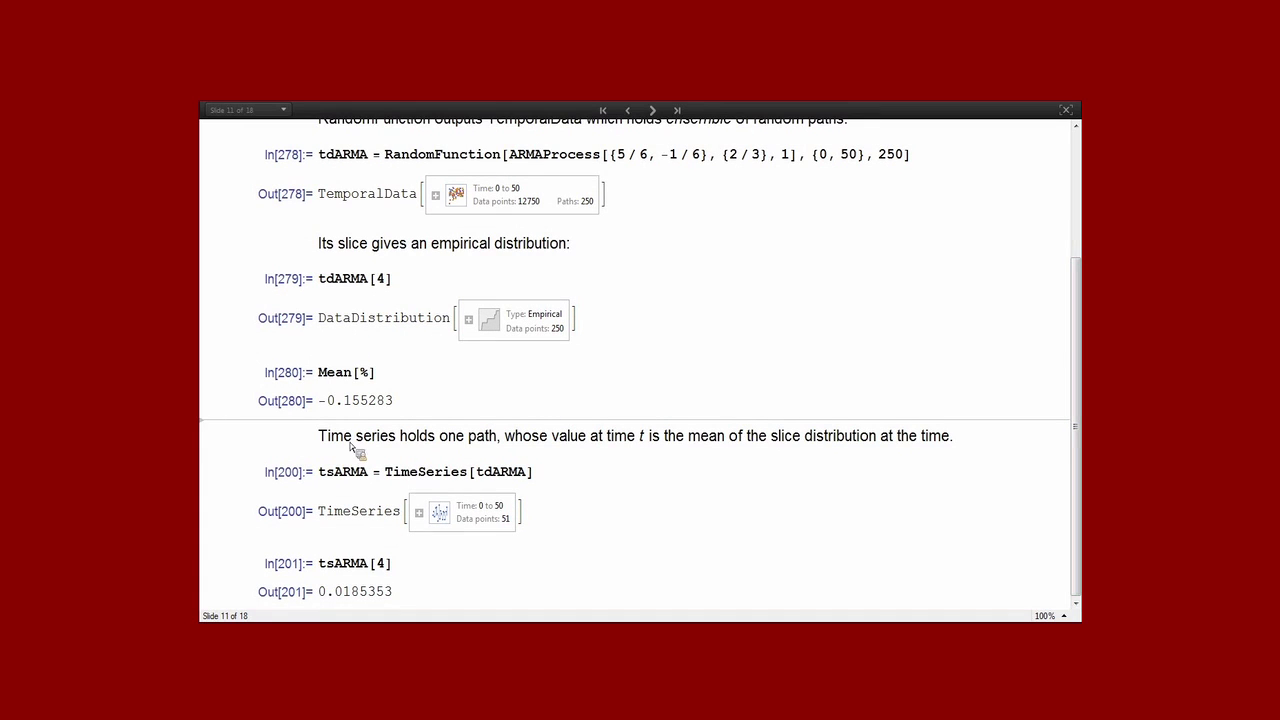
double_click(414, 474)
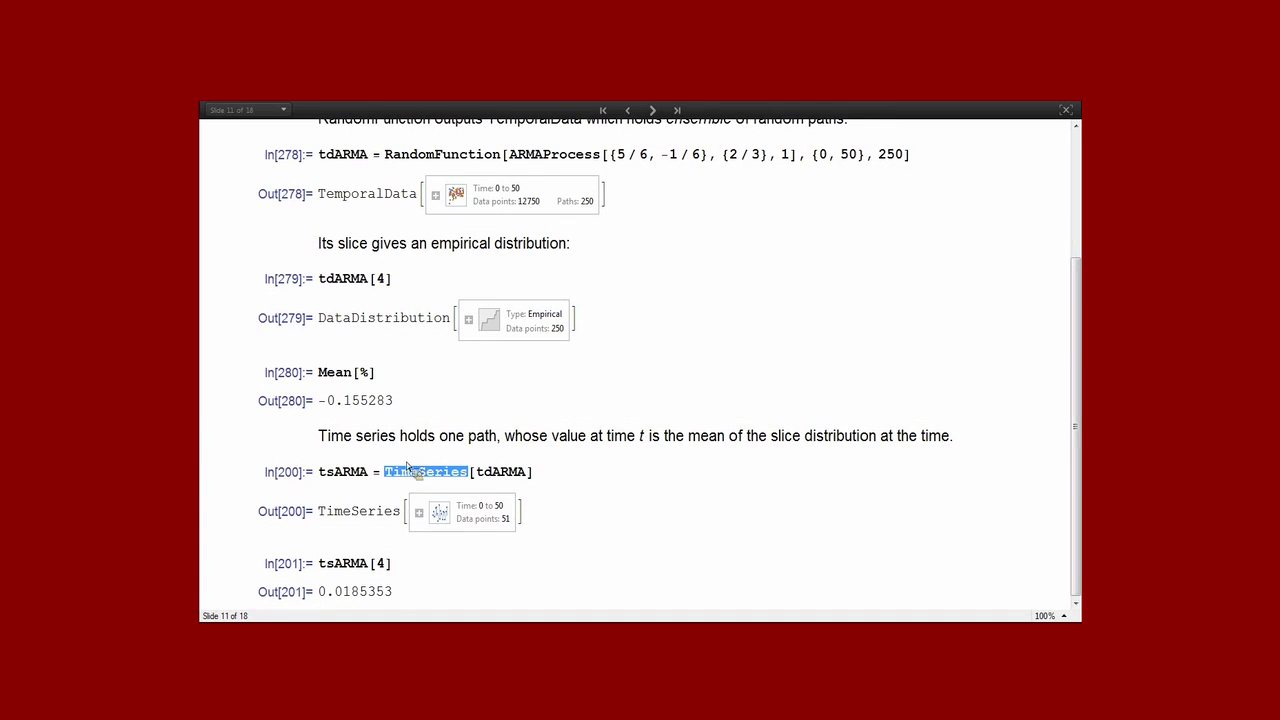
left_click(455, 479)
key("shift+Return")
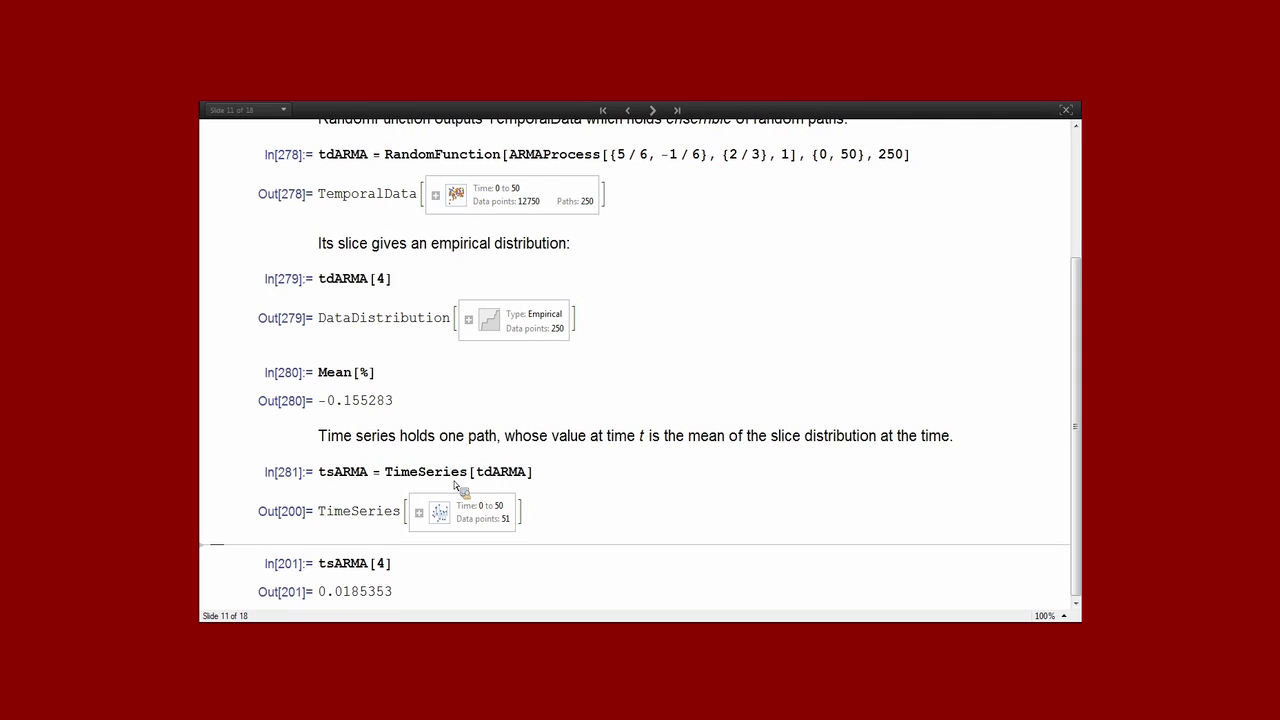
left_click(340, 570)
key("shift+Return")
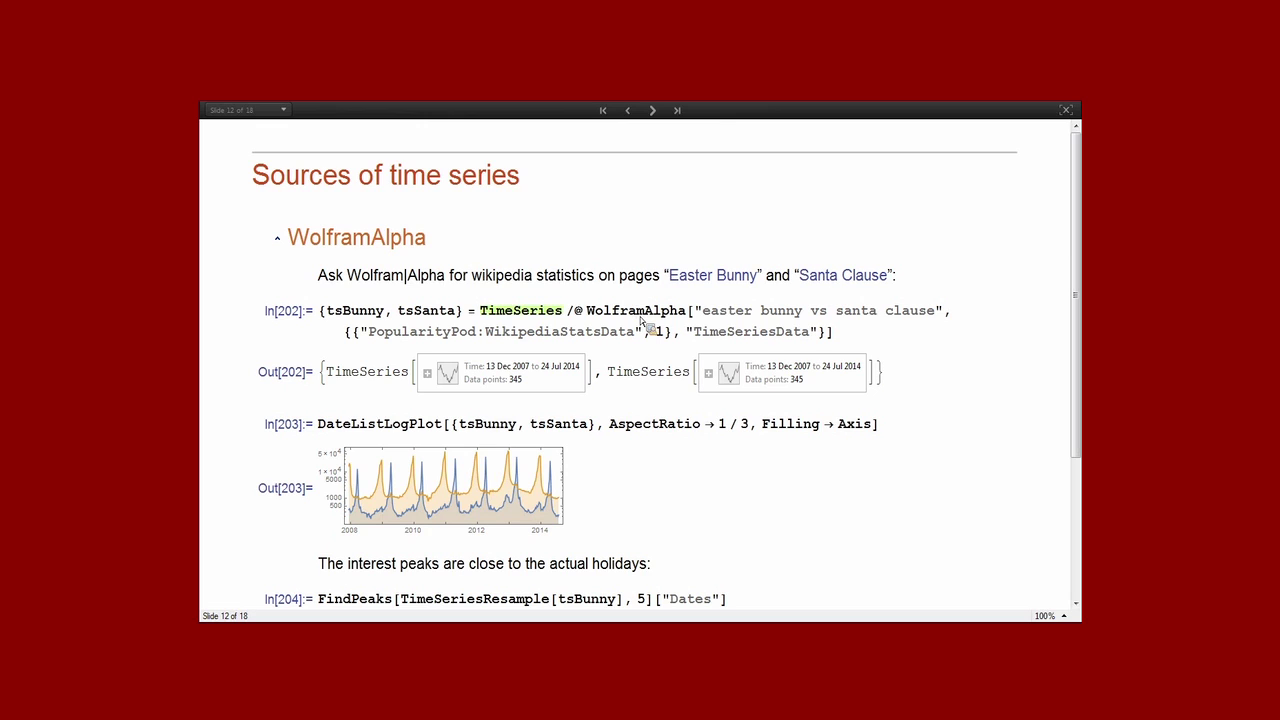
Re-fetch the Easter Bunny and Santa series and redraw their log plot.
key("shift+Return")
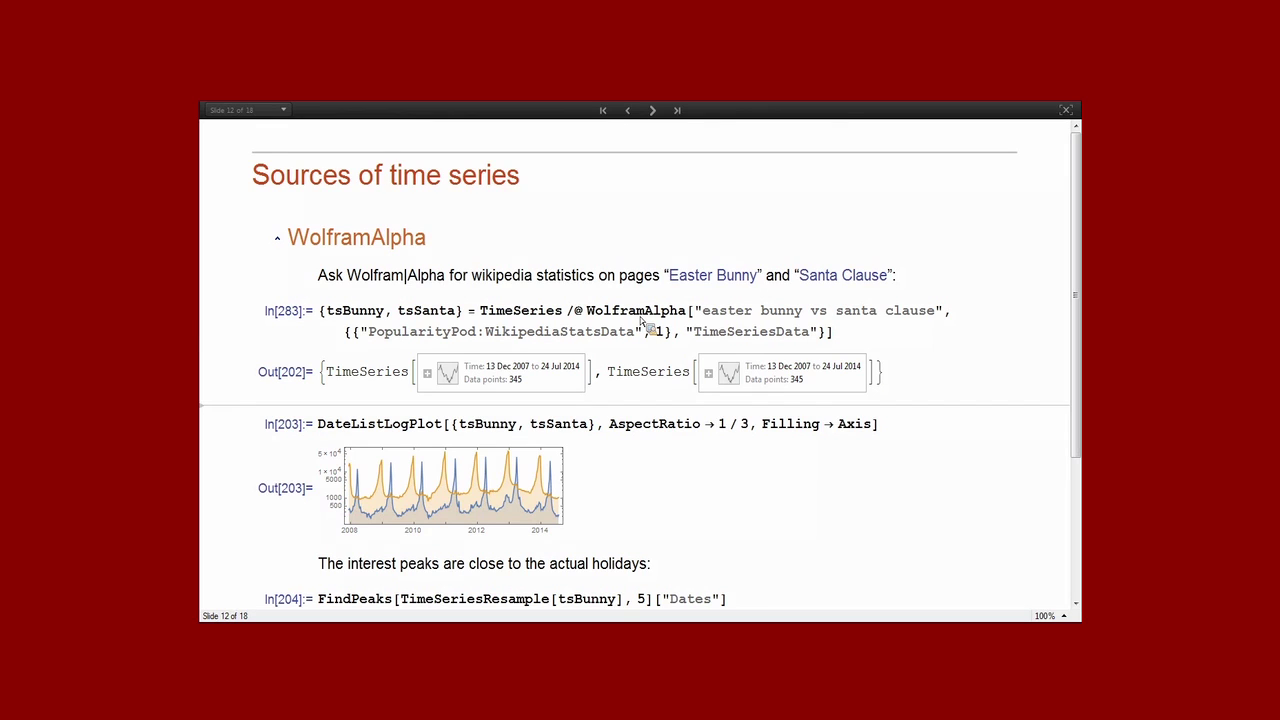
key("shift+Return")
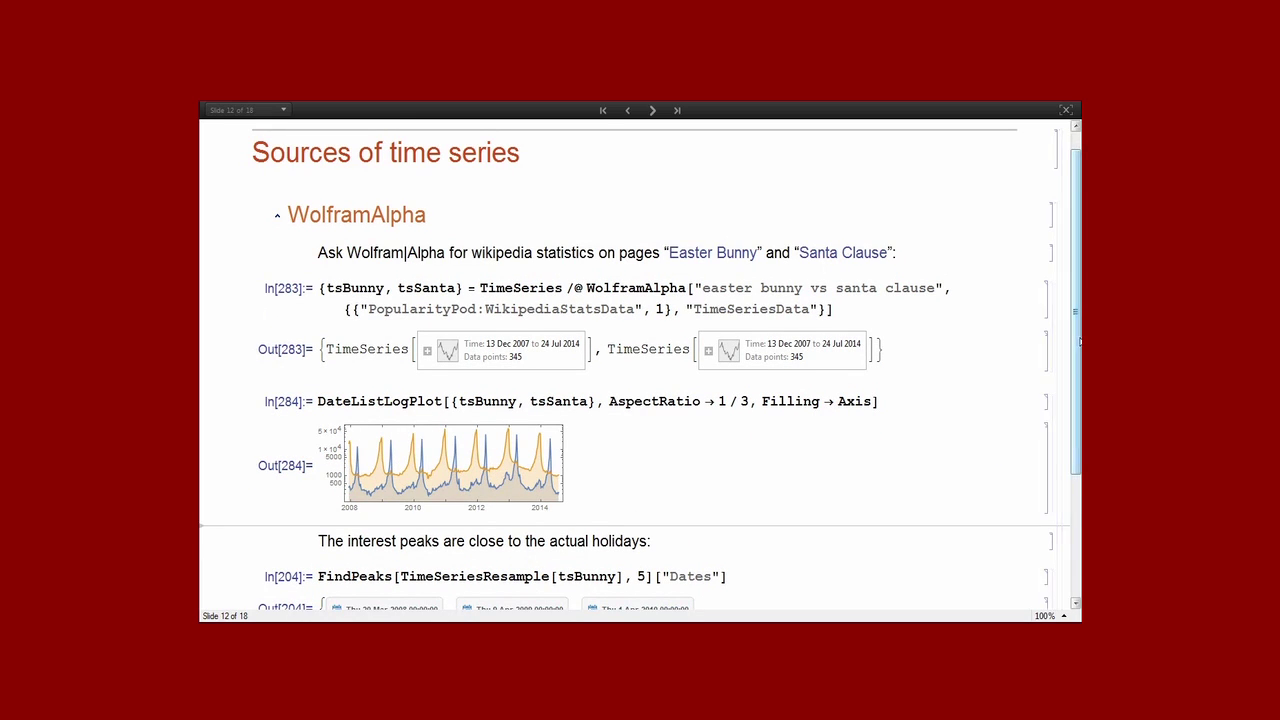
scroll(1064, 419, "down", 2)
scroll(751, 524, "down", 1)
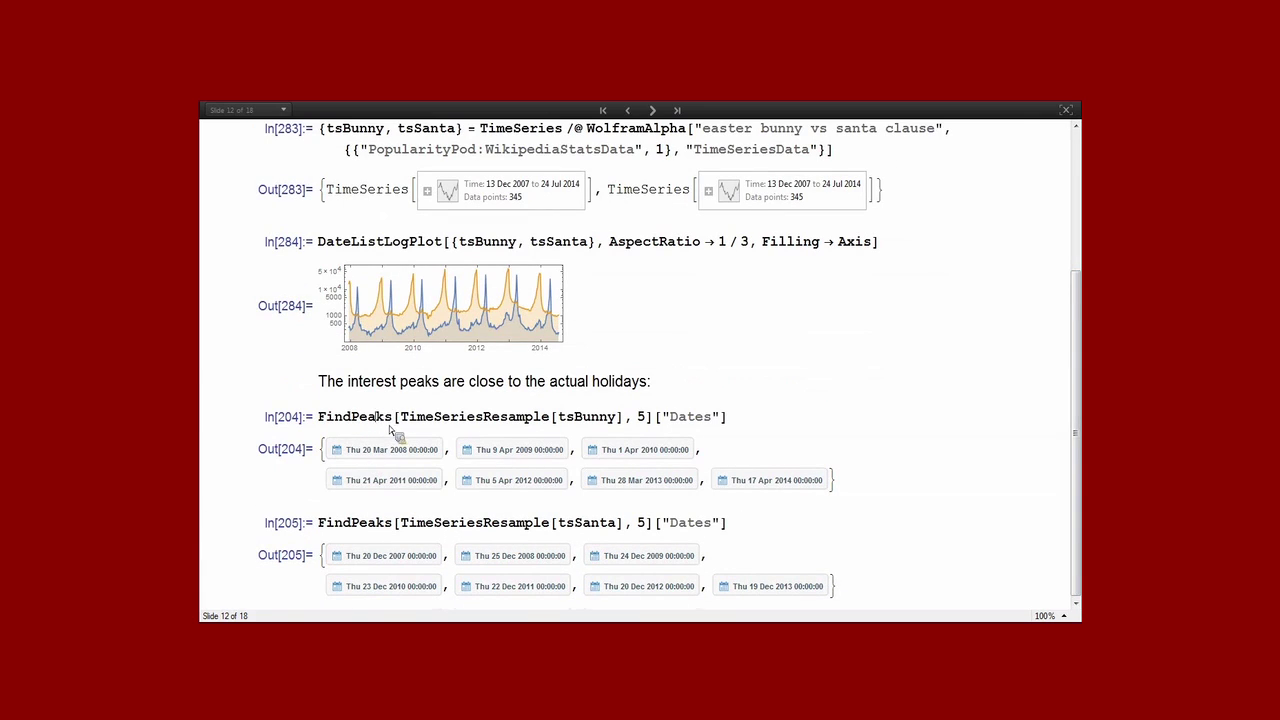
Recompute the Easter Bunny and Santa FindPeaks peak dates, then advance to slide 13.
triple_click(490, 425)
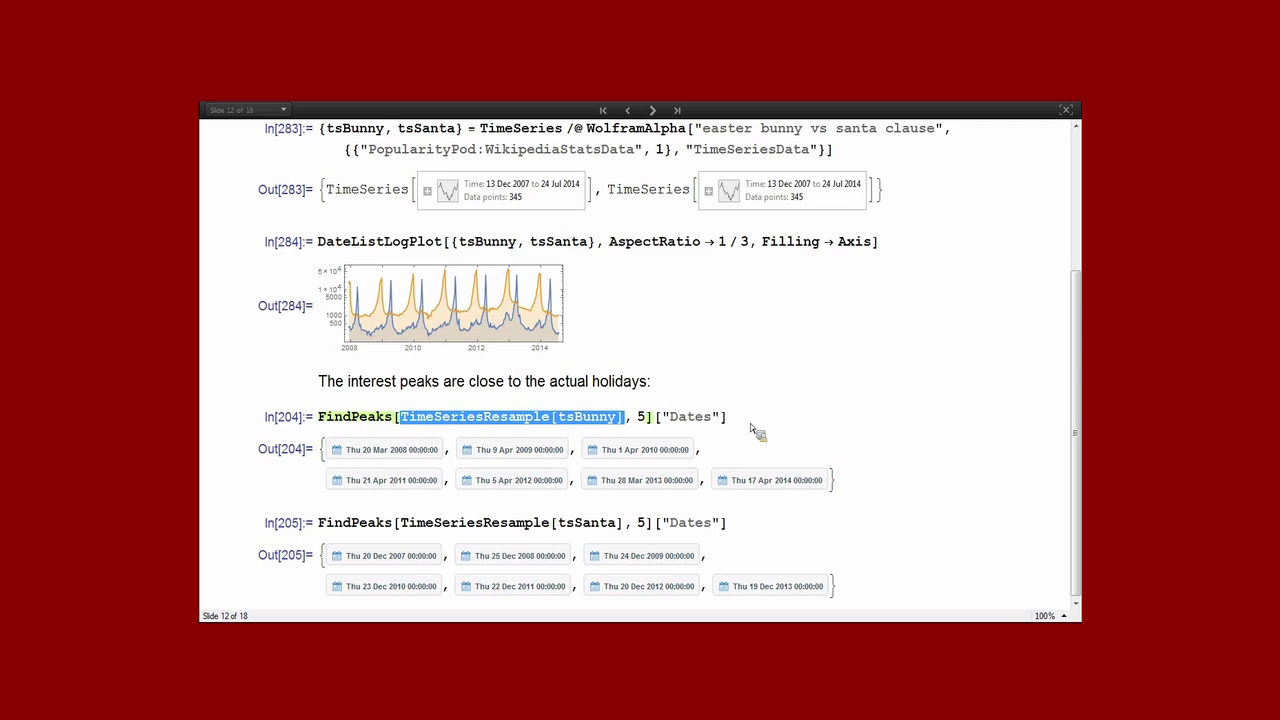
left_click(660, 428)
key("shift+Return")
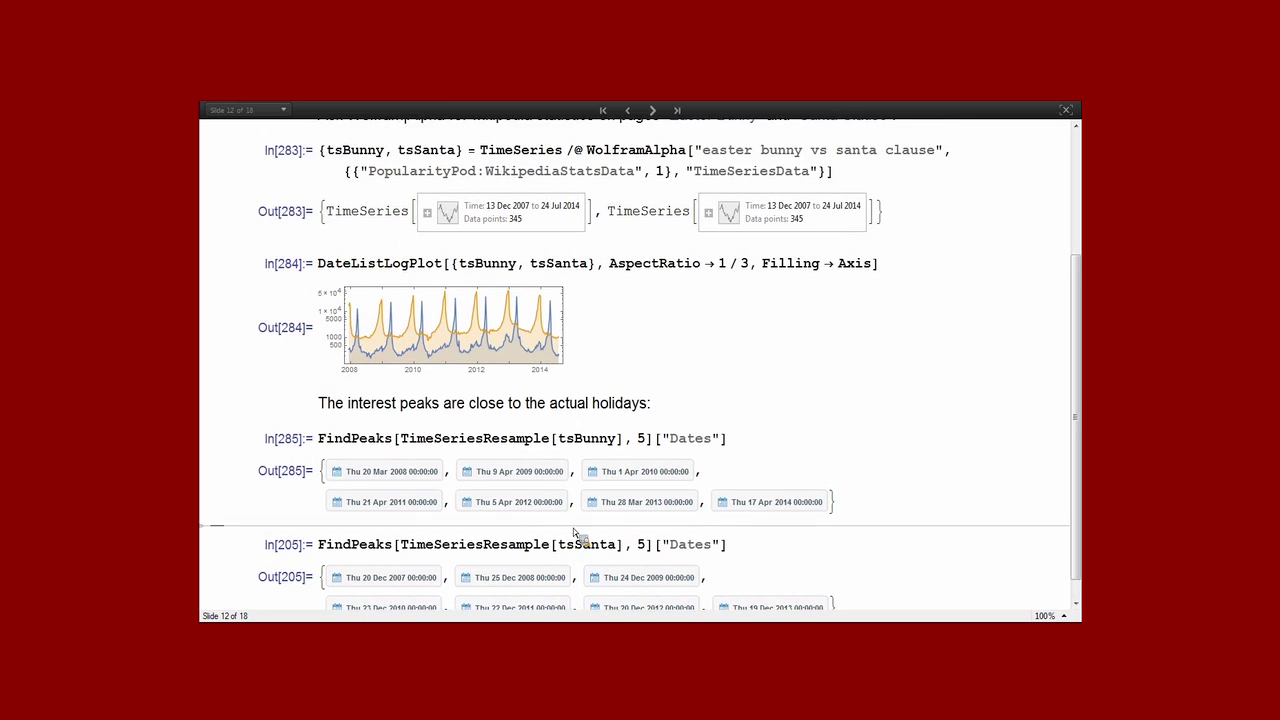
left_click(577, 543)
key("shift+Return")
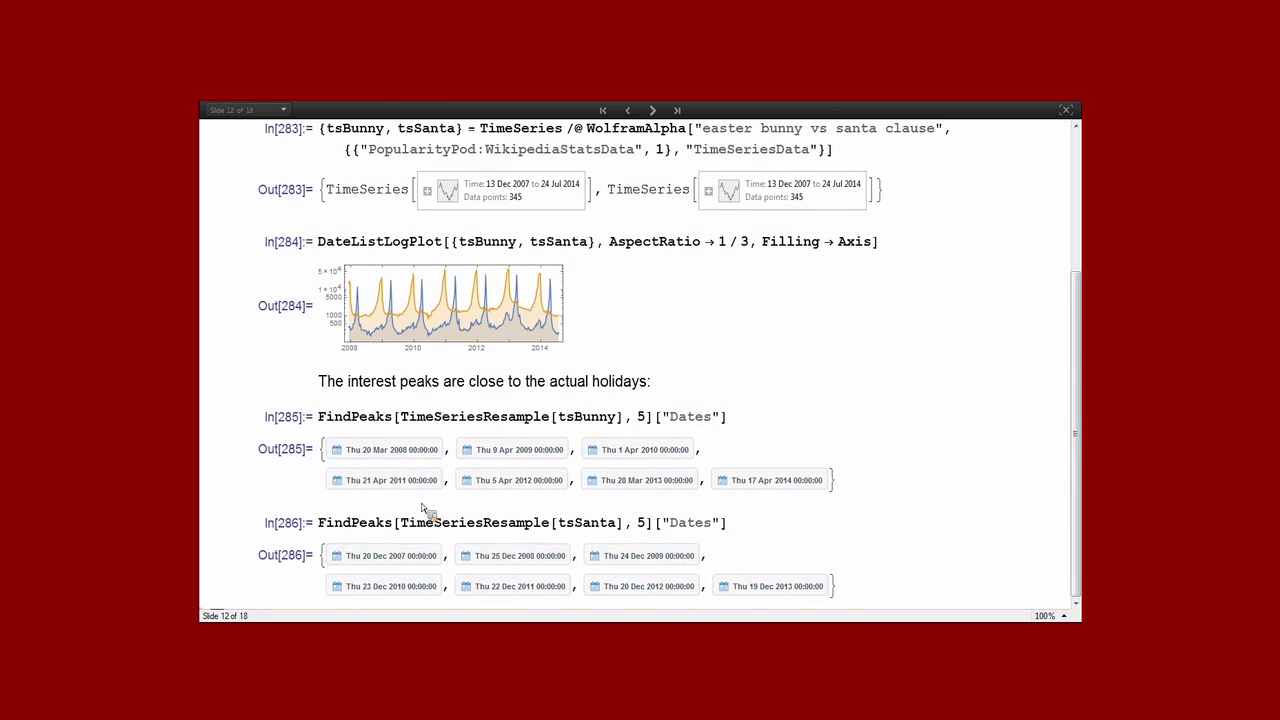
left_click(652, 111)
Re-run the May 2014 wind speed WeatherData cell and the turbine power mapping definitions.
left_click(285, 243)
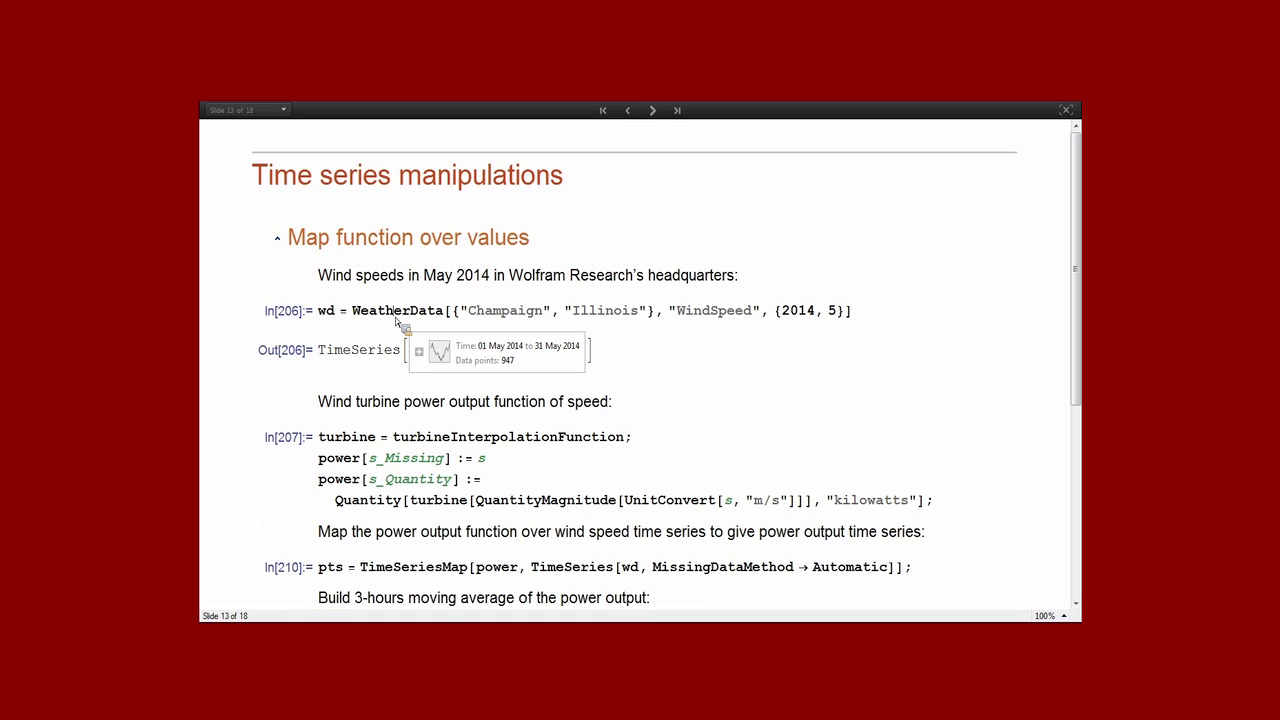
key("shift+Return")
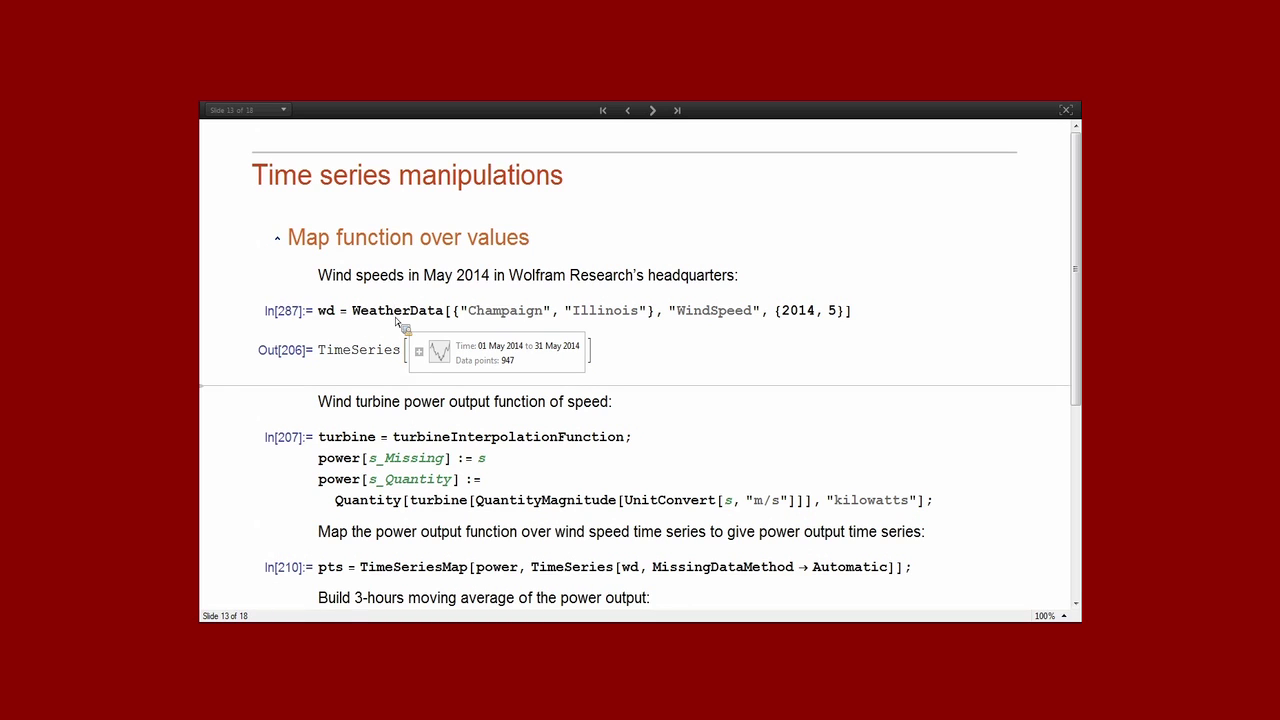
left_click(397, 463)
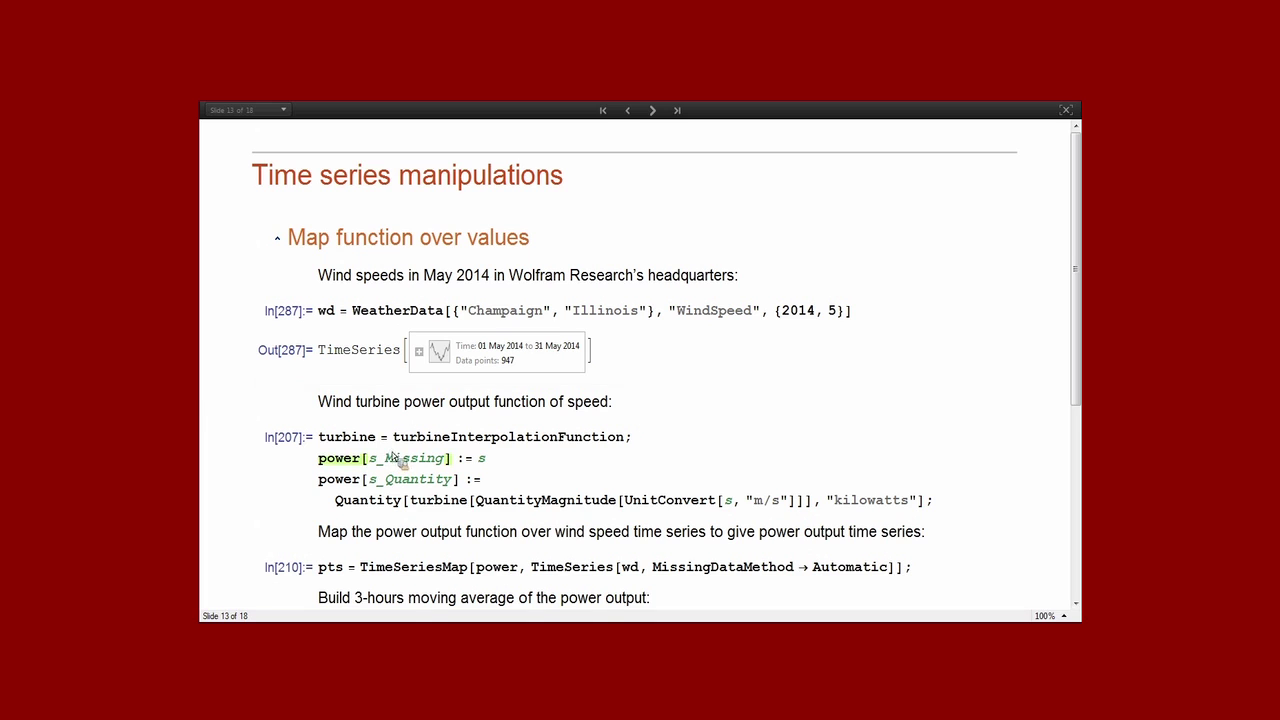
left_click_drag(1076, 252, 1076, 316)
scroll(861, 316, "down", 2)
double_click(432, 327)
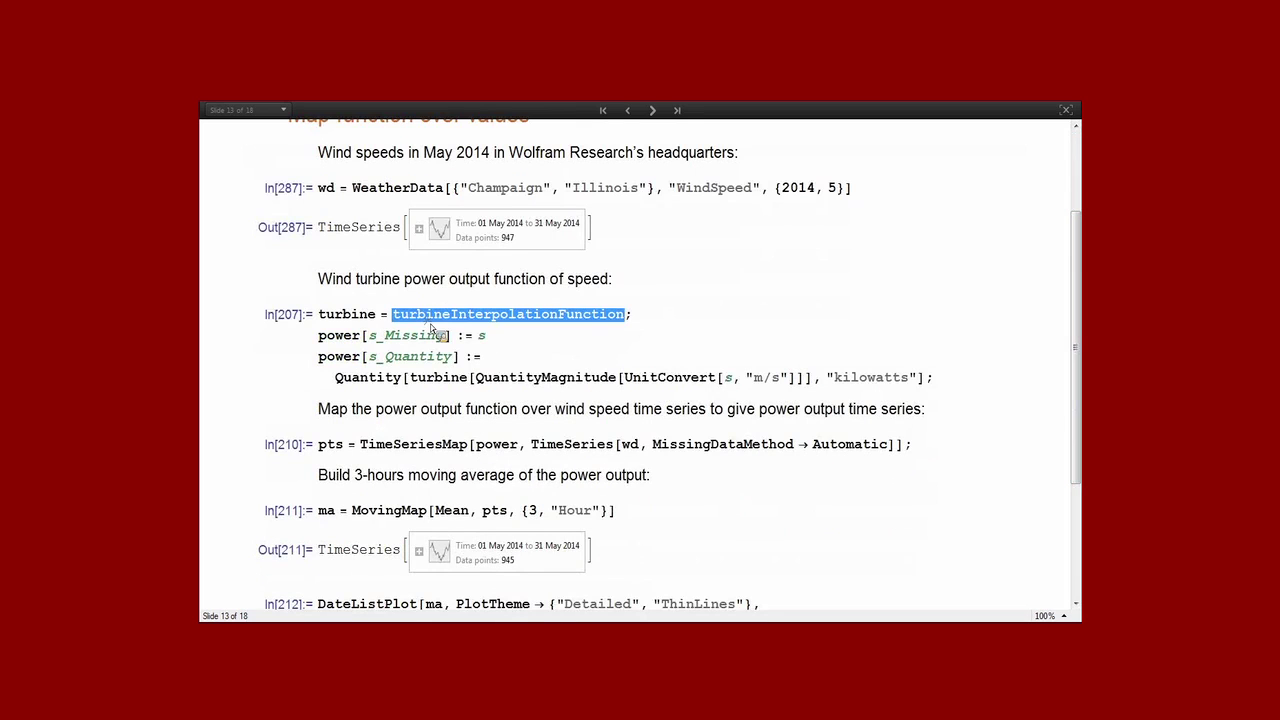
key("shift+Return")
key("shift+Return")
key("shift+Return")
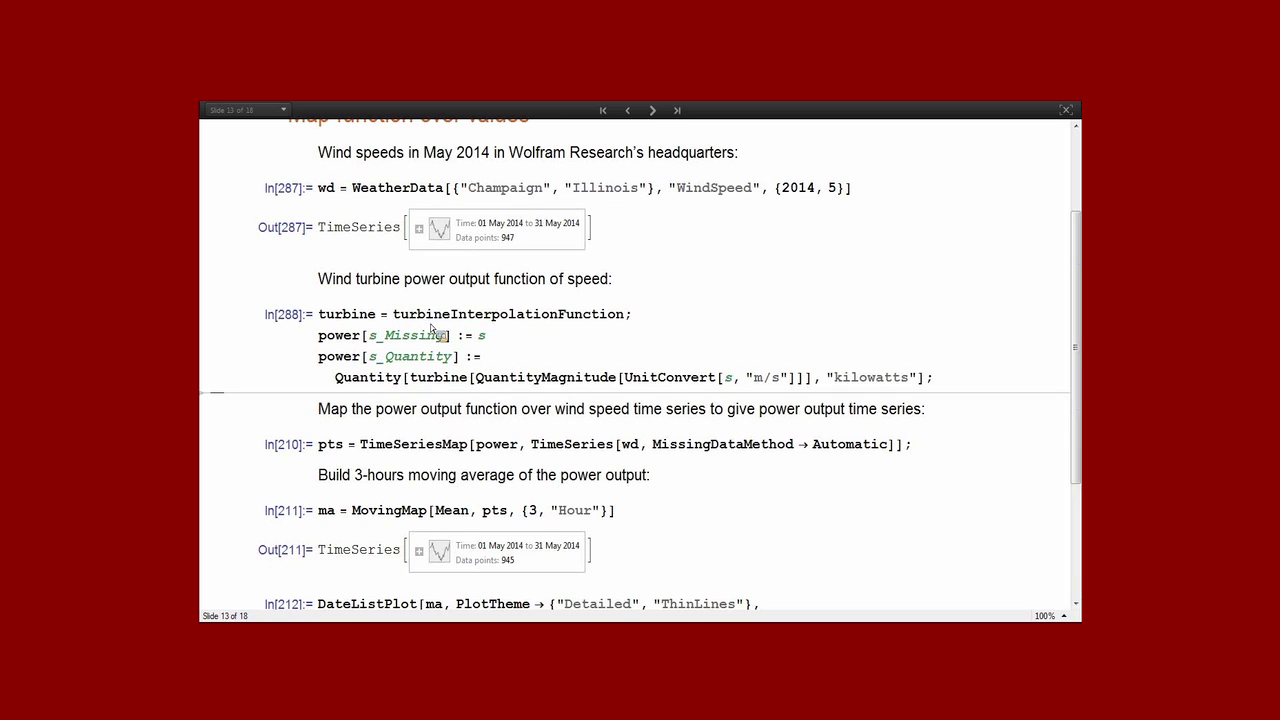
double_click(496, 445)
left_click(590, 448)
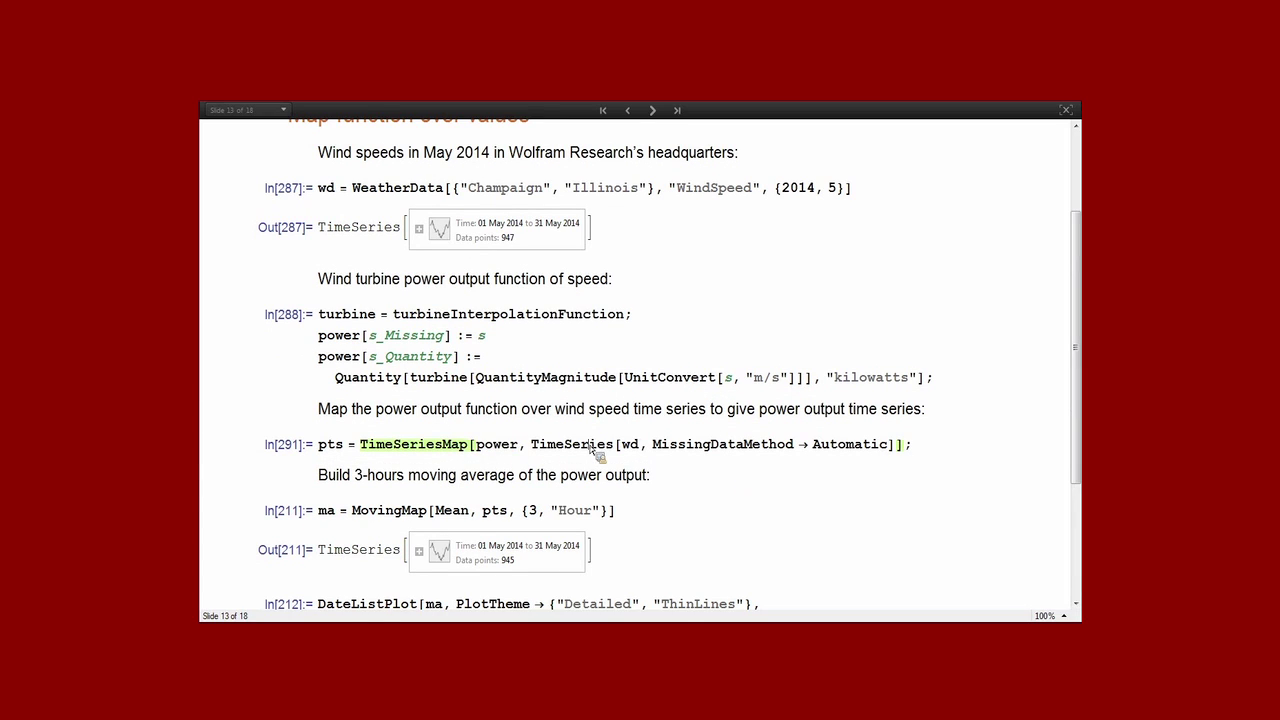
double_click(700, 446)
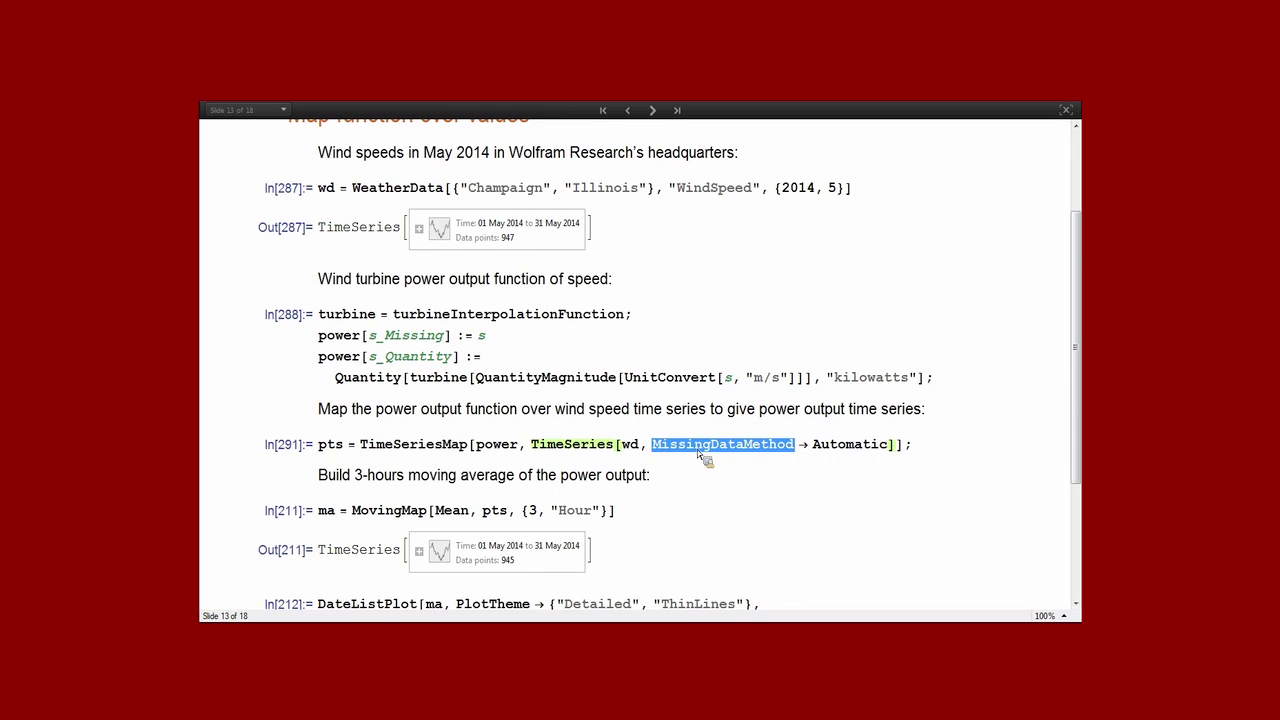
Recompute the 3-hour moving average and redraw the power output plot, then advance to slide 14.
left_click(380, 514)
key("shift+Return")
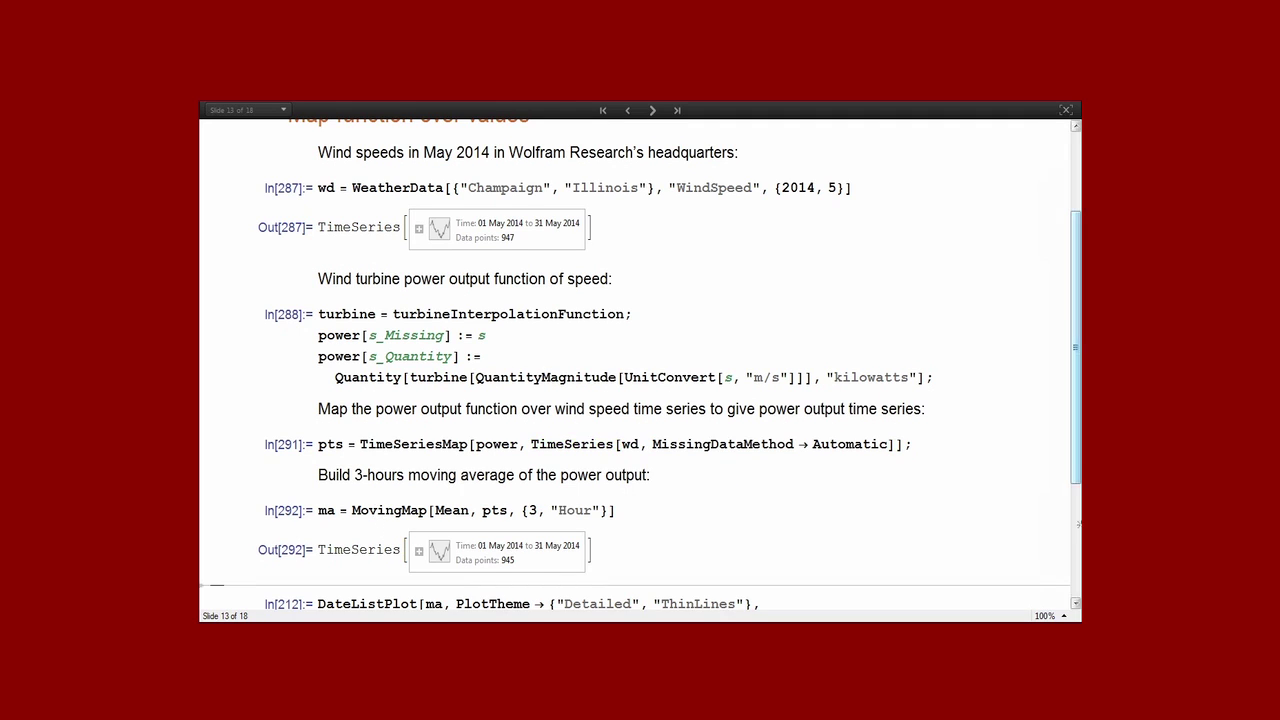
scroll(631, 557, "down", 3)
left_click(622, 445)
key("shift+Return")
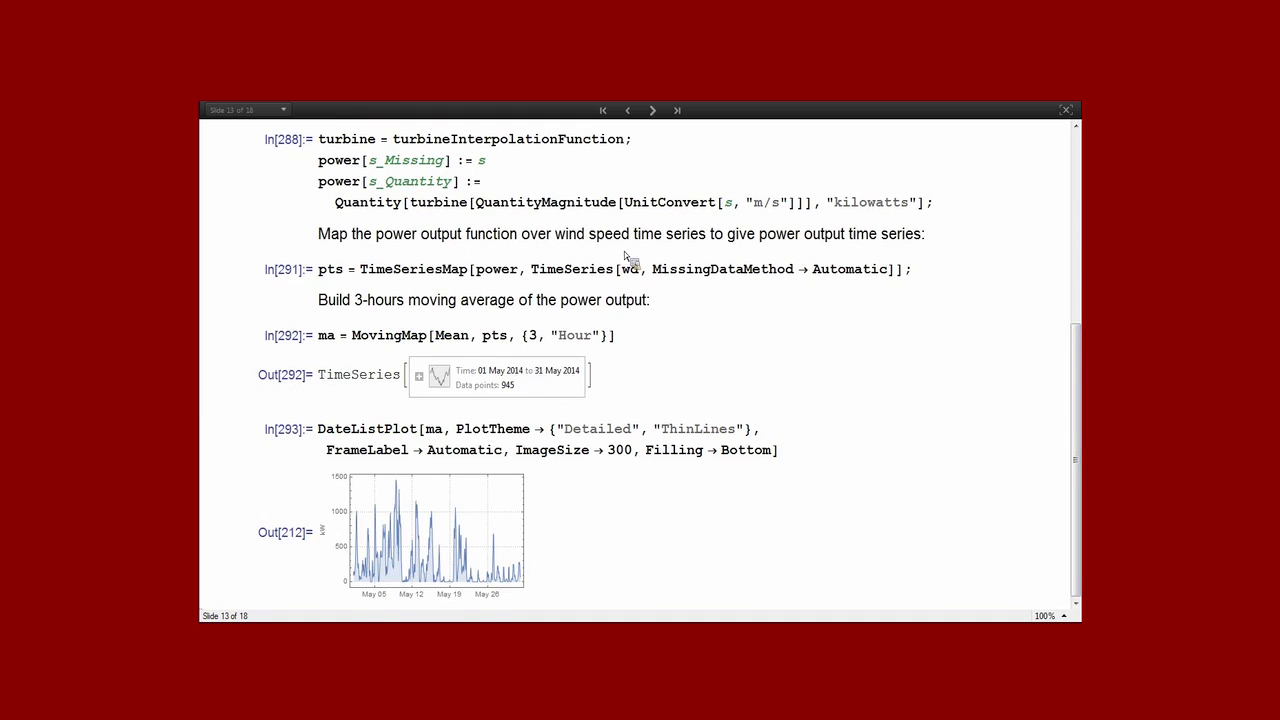
left_click(652, 111)
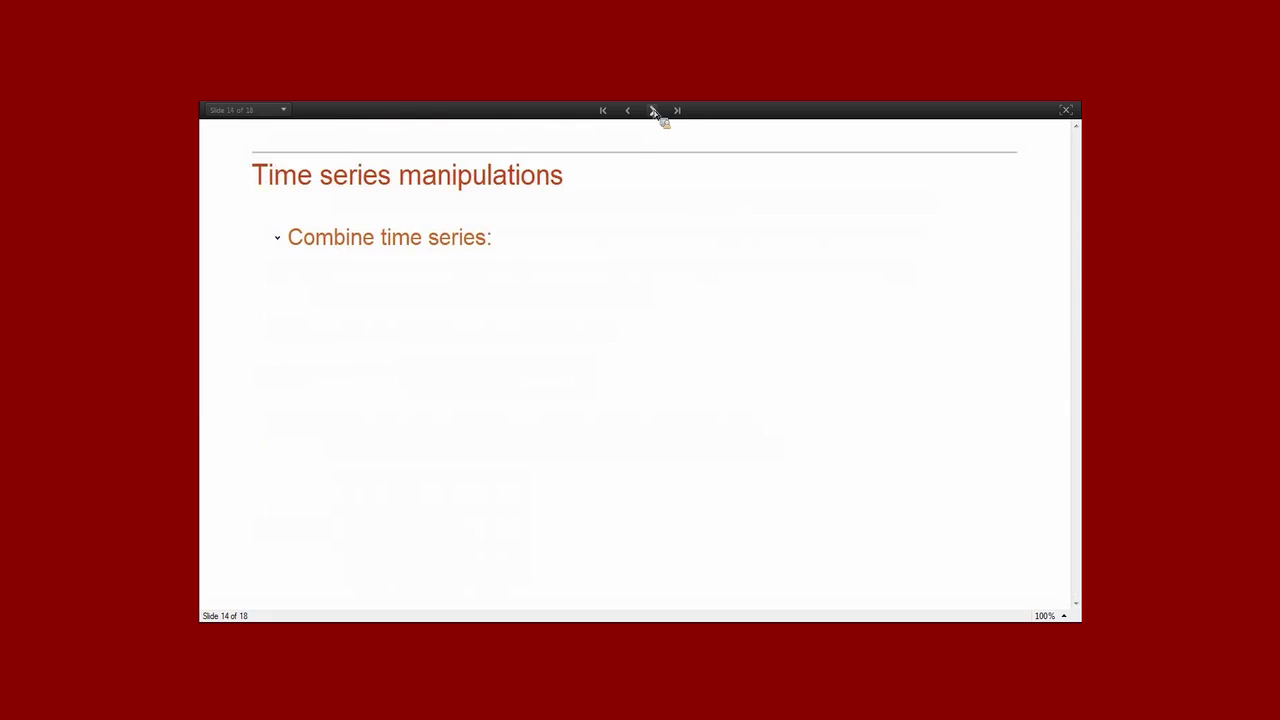
Compute the DateRange along with the Sun and Moon positions for April–June 2014.
left_click(279, 241)
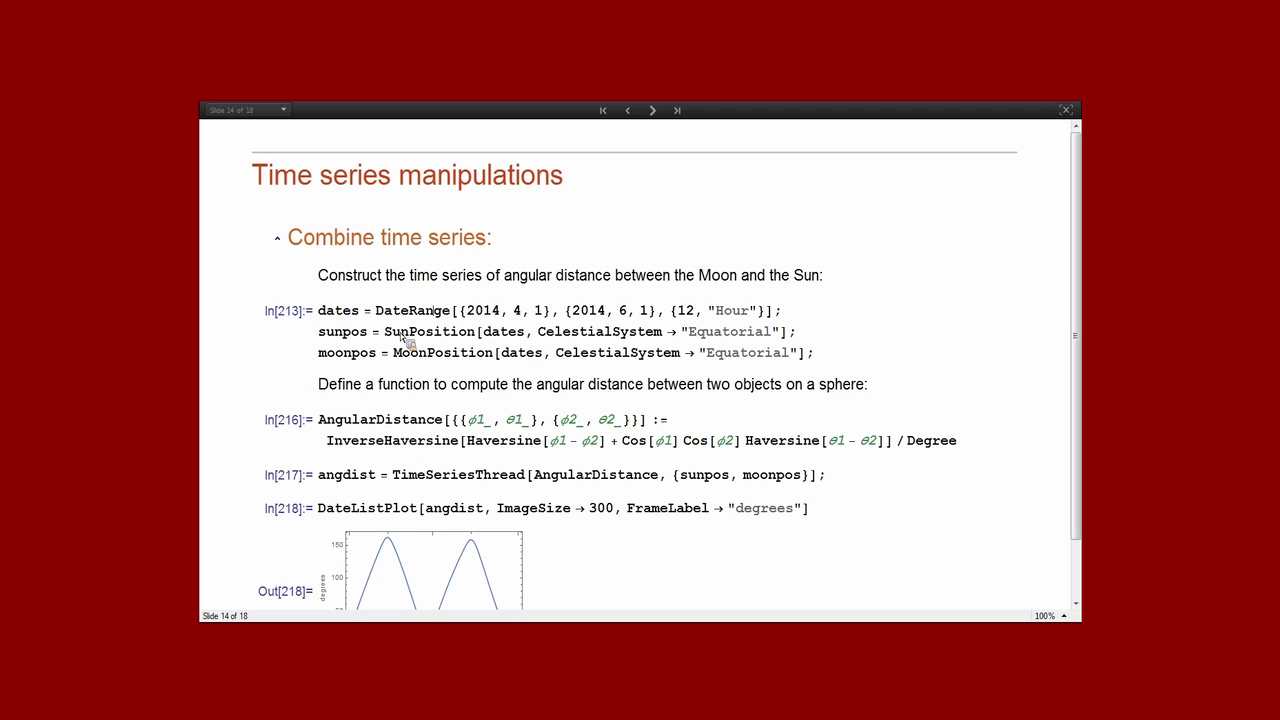
double_click(403, 339)
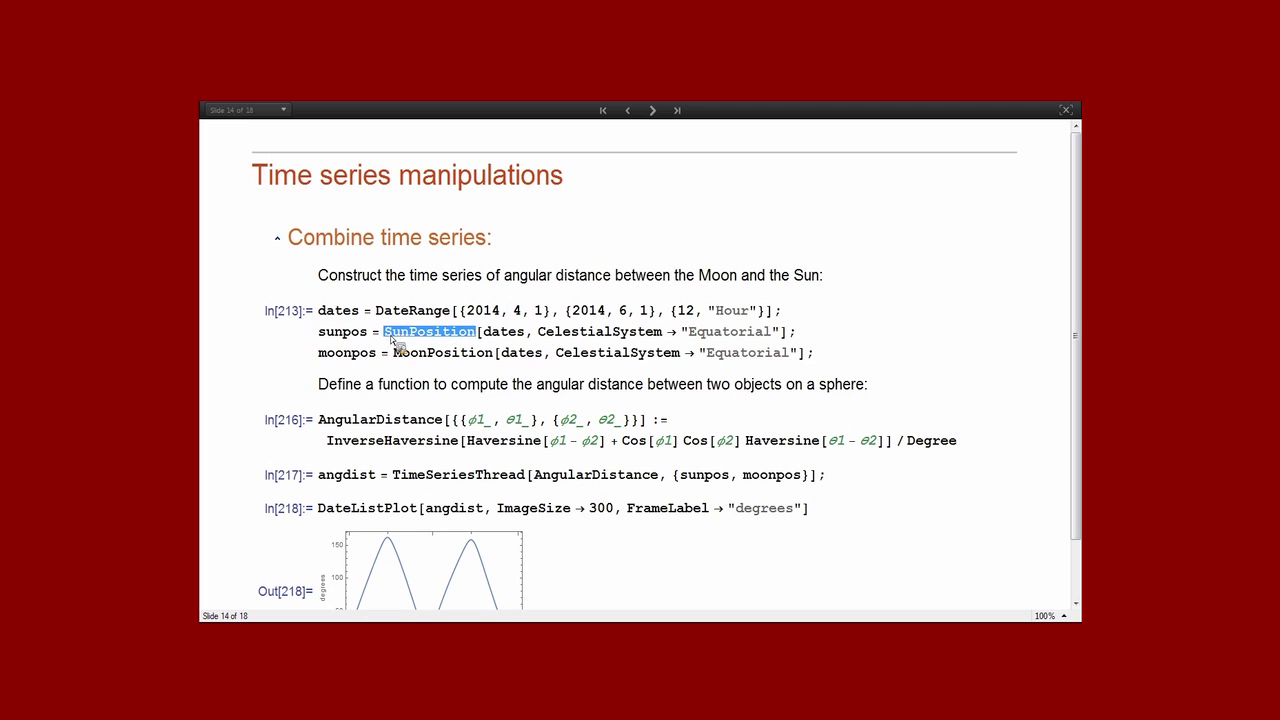
left_click(430, 356)
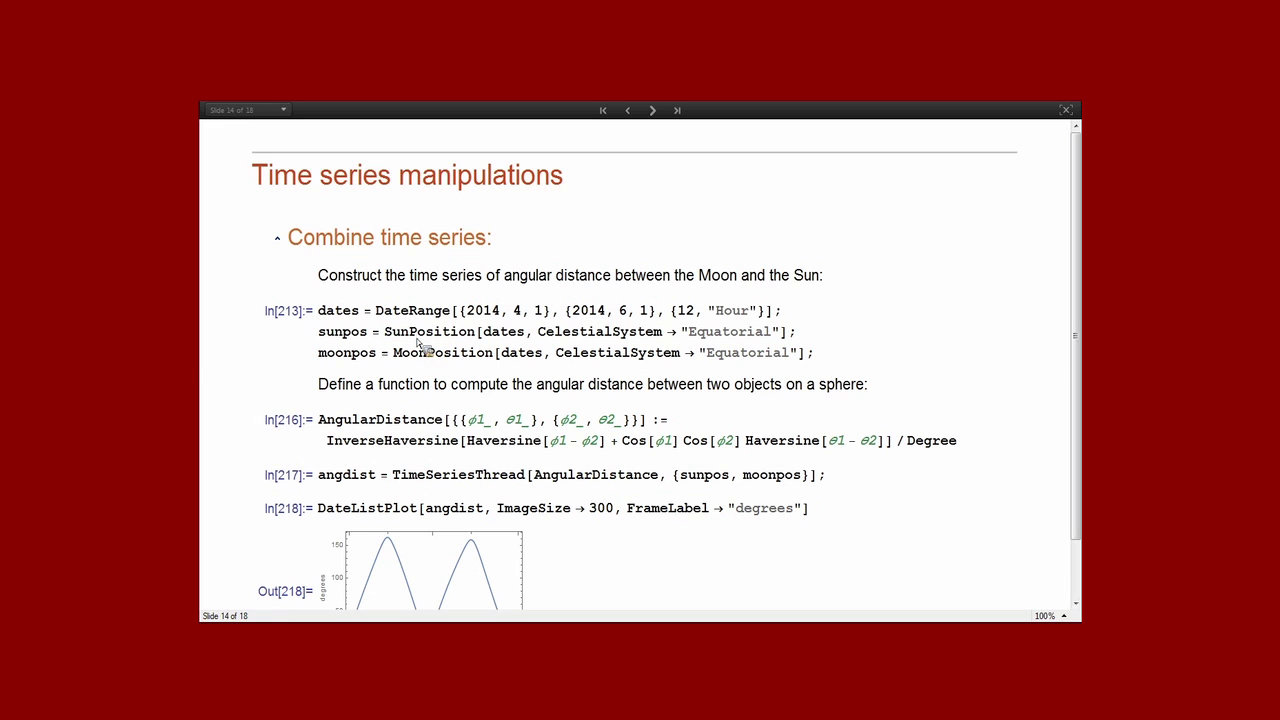
key("shift+Return")
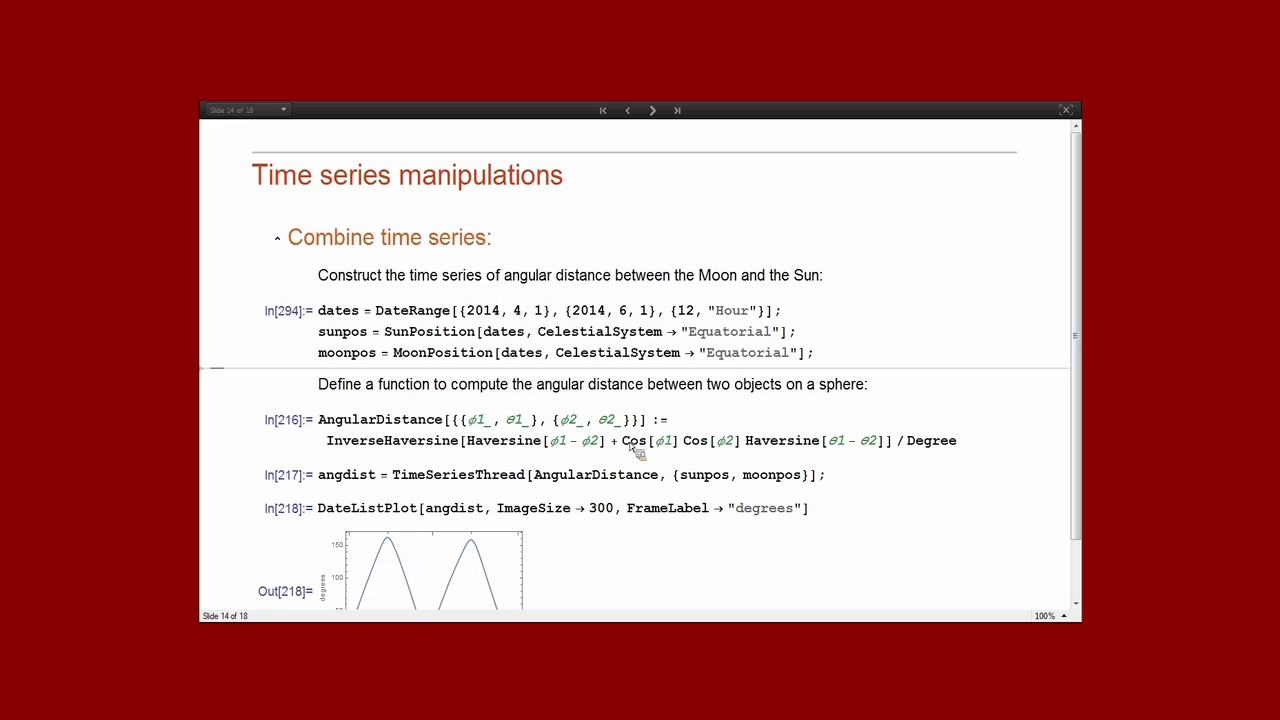
Define AngularDistance and compute the angdist time series with TimeSeriesThread.
left_click(360, 422)
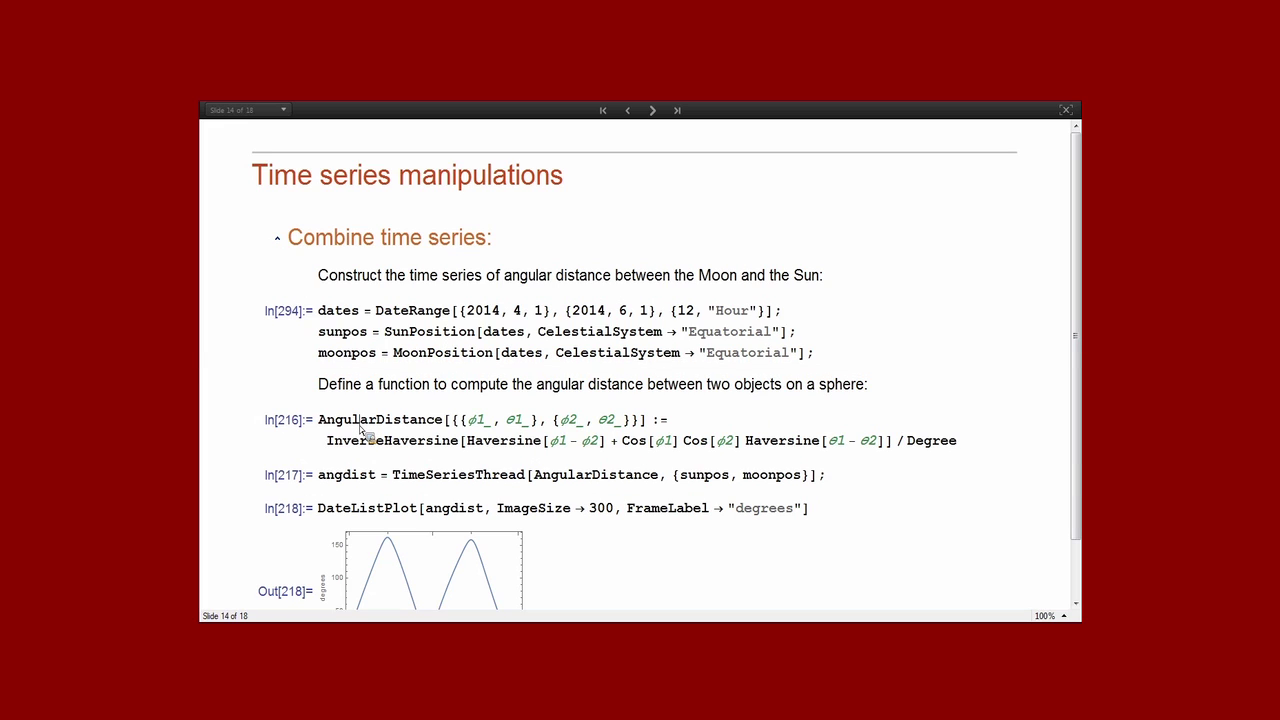
key("shift+Return")
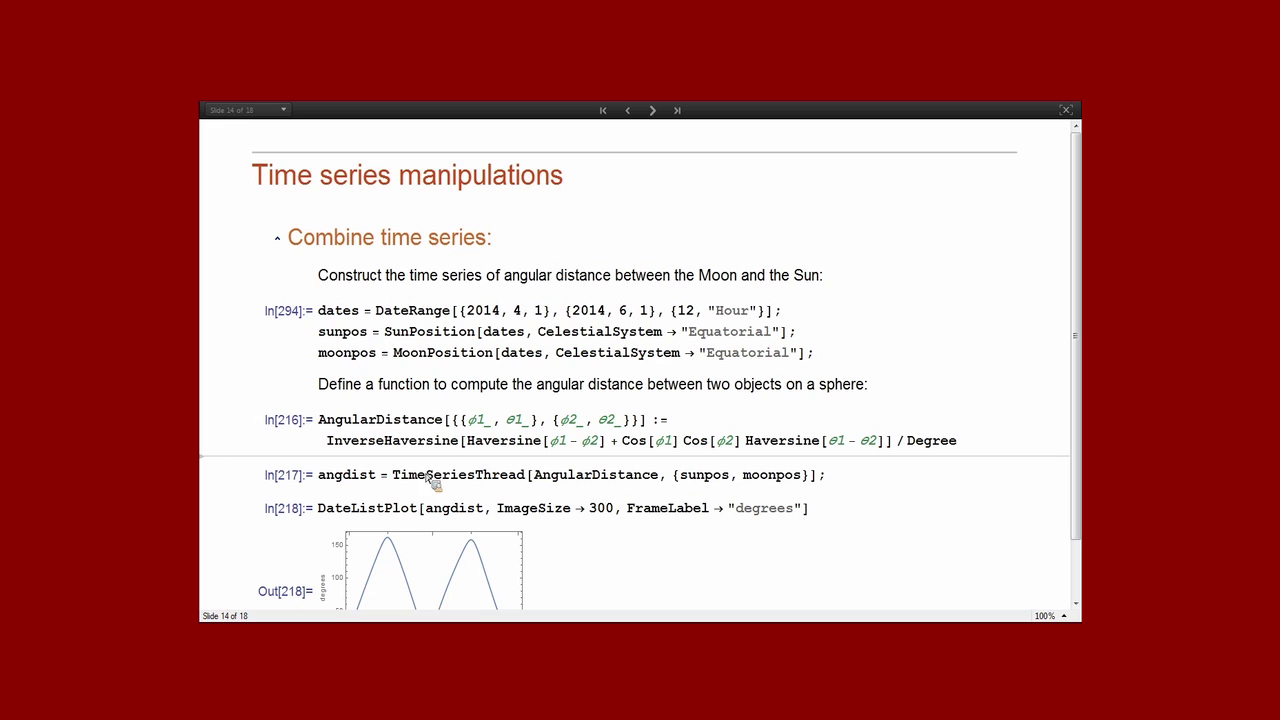
left_click(700, 485)
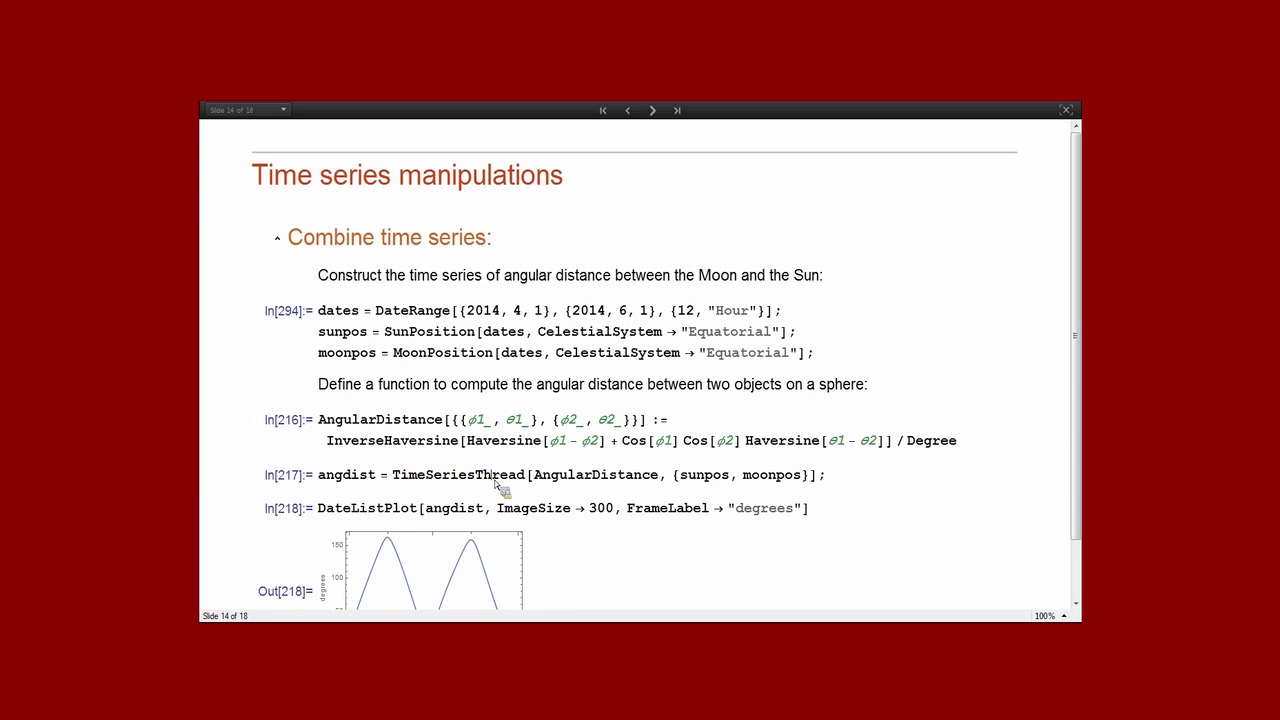
key("shift+Return")
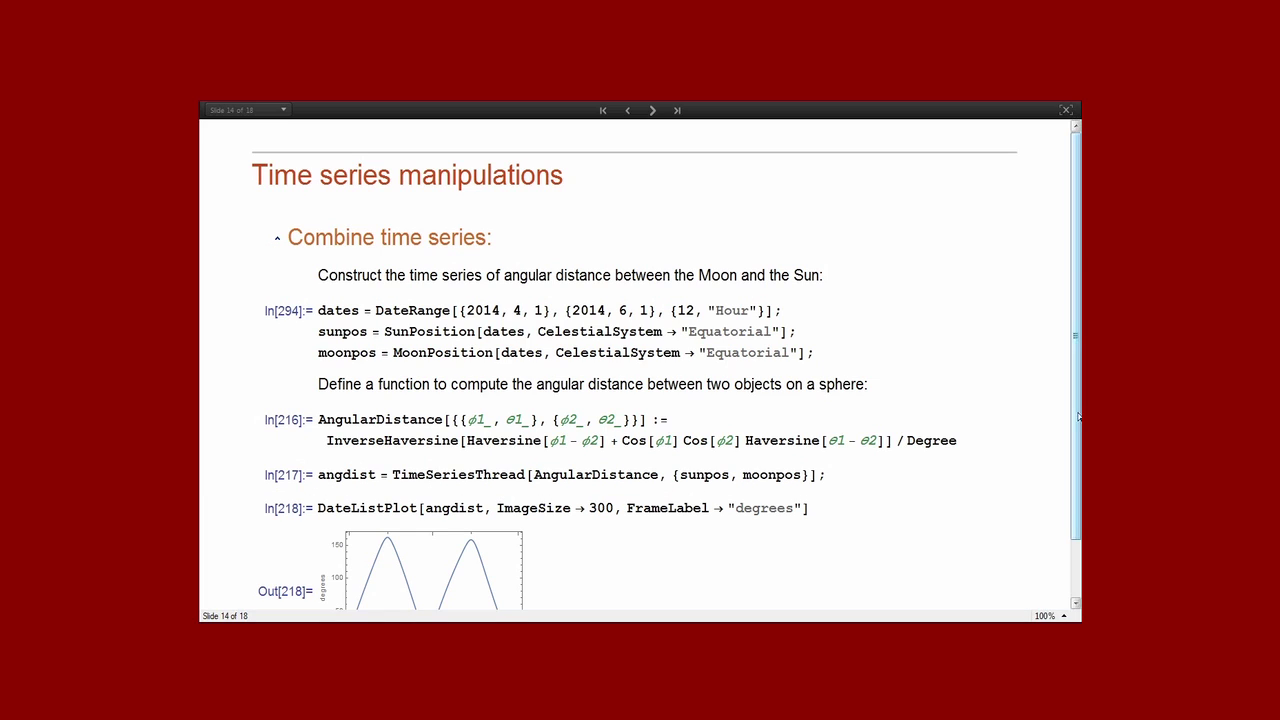
scroll(1076, 413, "down", 2)
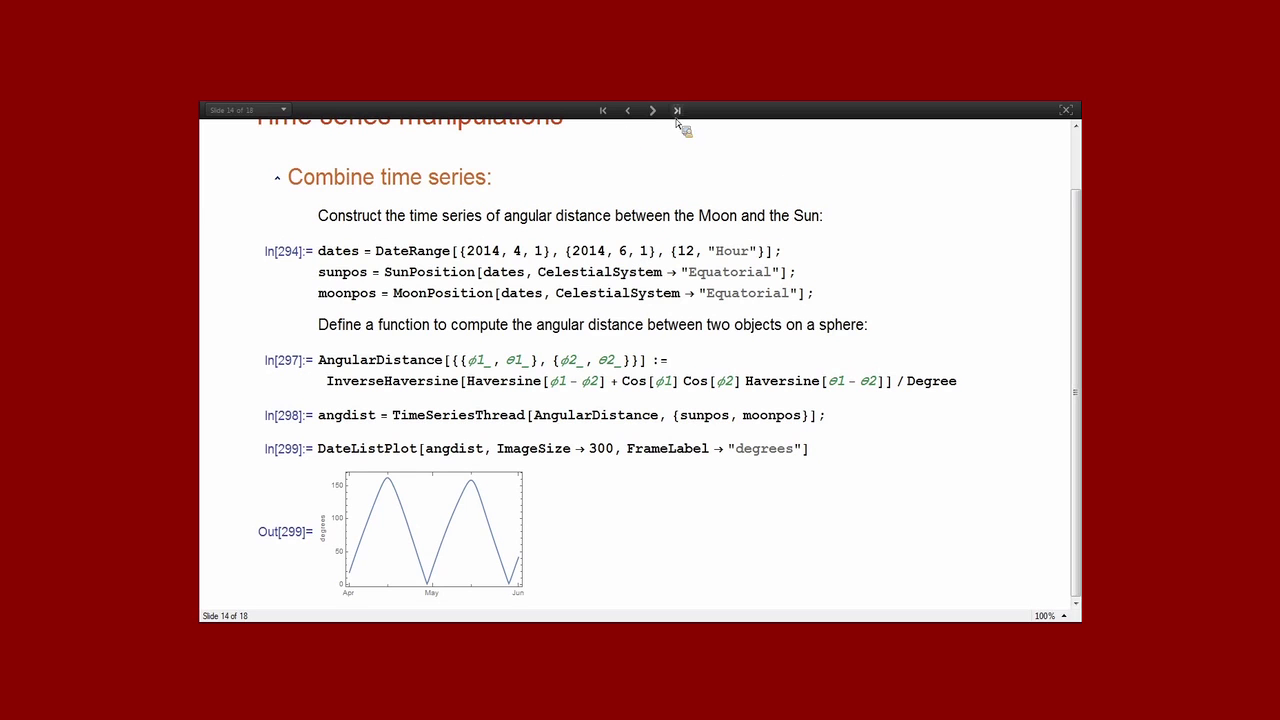
Re-run the sp500const symbols, 2013 closing-price series and portfolio allocation weights cells.
left_click(278, 186)
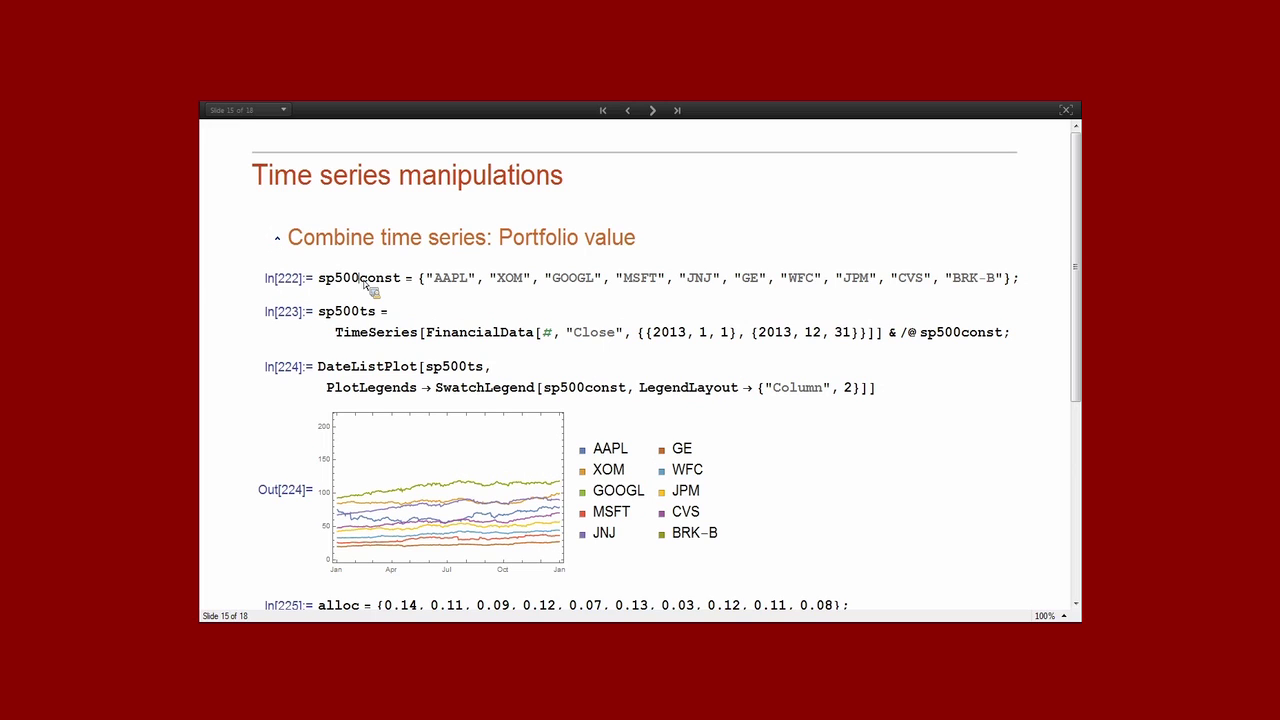
left_click(393, 279)
key("shift+Return")
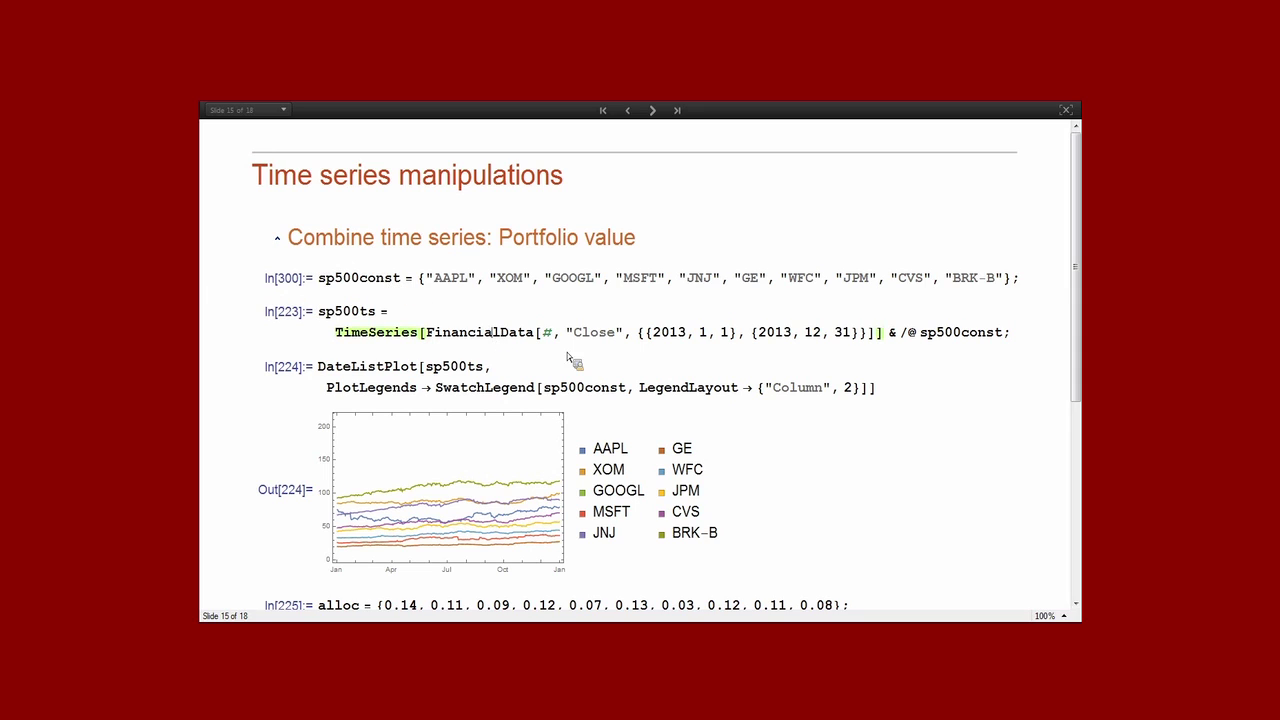
left_click(646, 336)
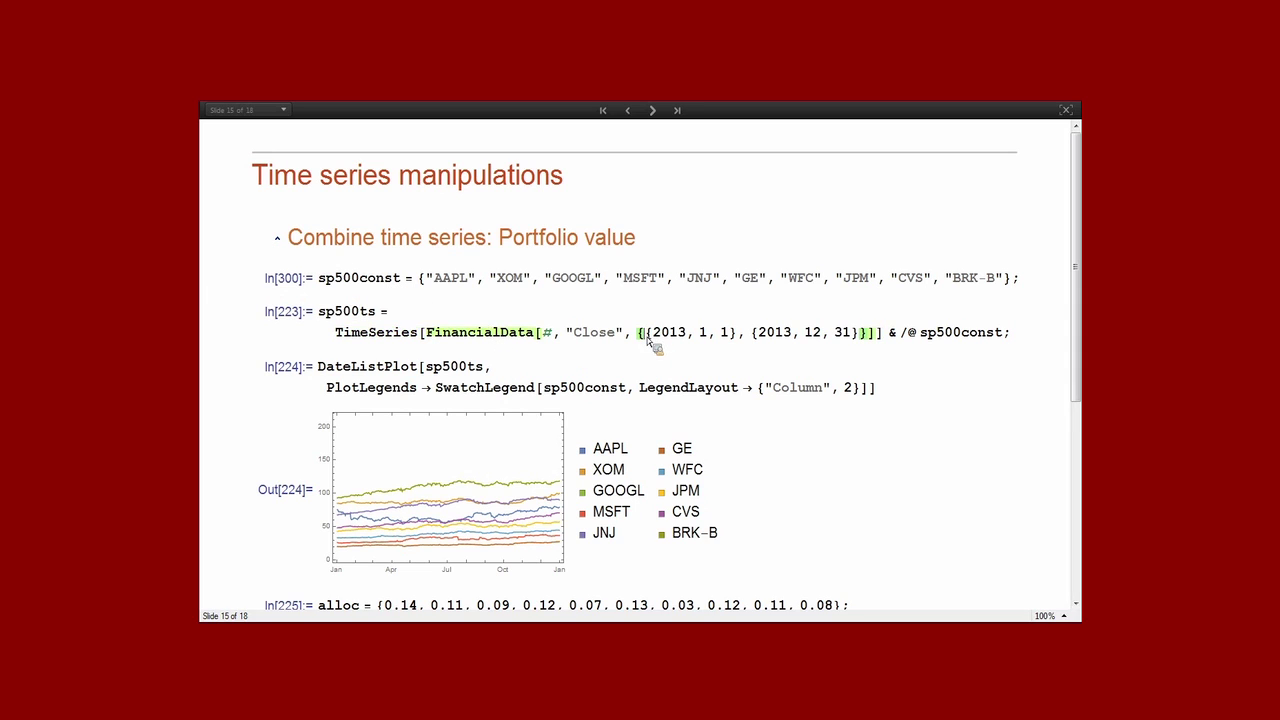
key("shift+Return")
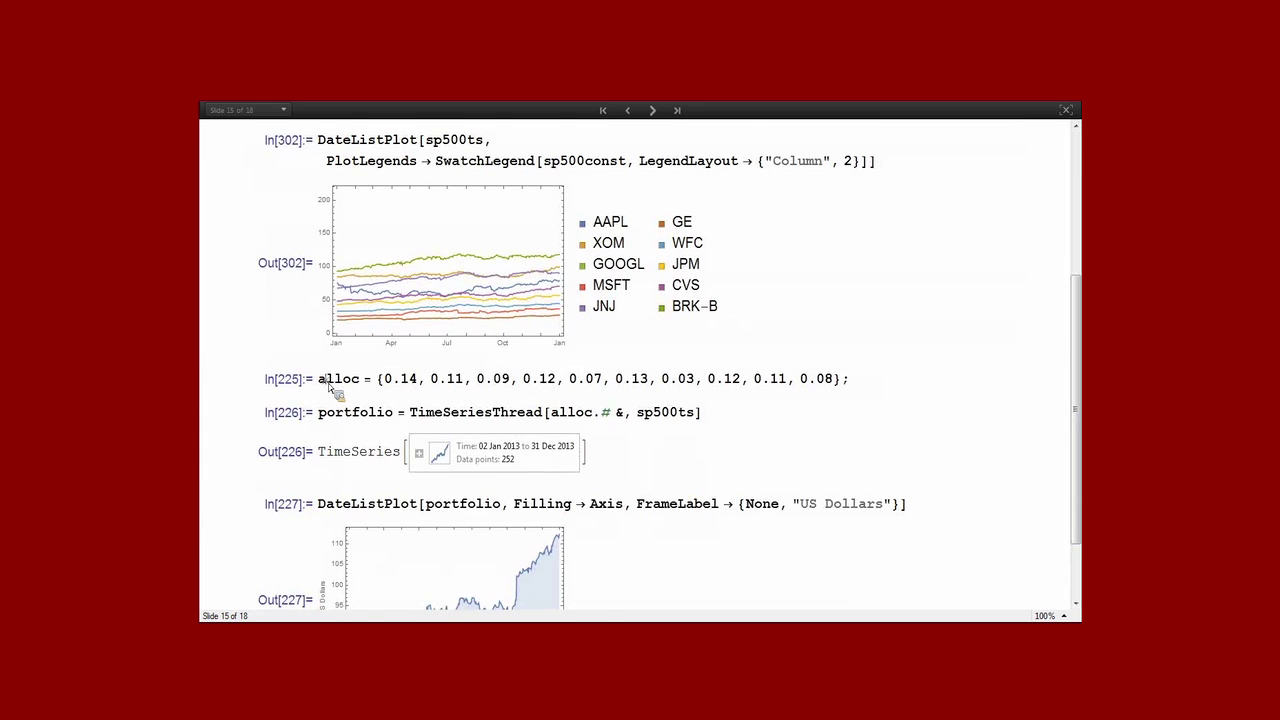
left_click(330, 389)
key("shift+Return")
key("shift+Return")
key("shift+Return")
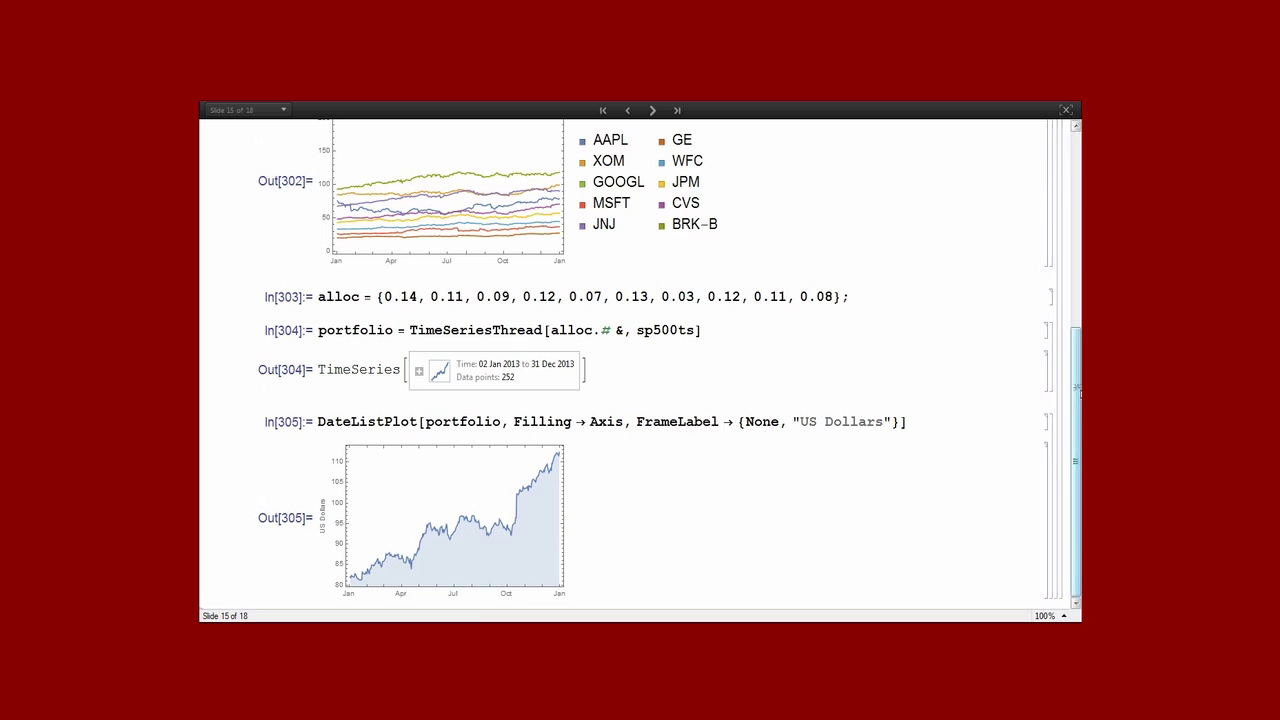